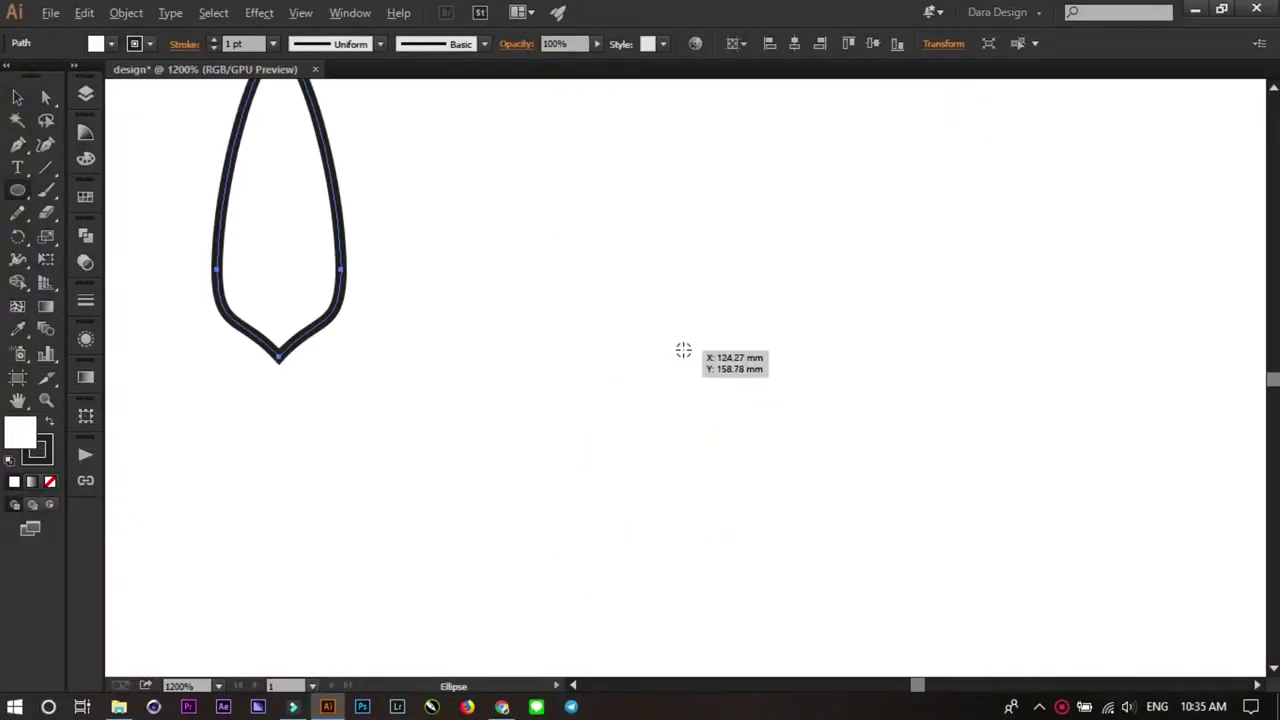
- Draw a small circle, overlap a copy to its right, and intersect them into a lens shape
{"action": "left_click_drag", "start_coordinate": [675, 336], "coordinate": [765, 371]}
{"action": "left_click", "coordinate": [17, 97]}
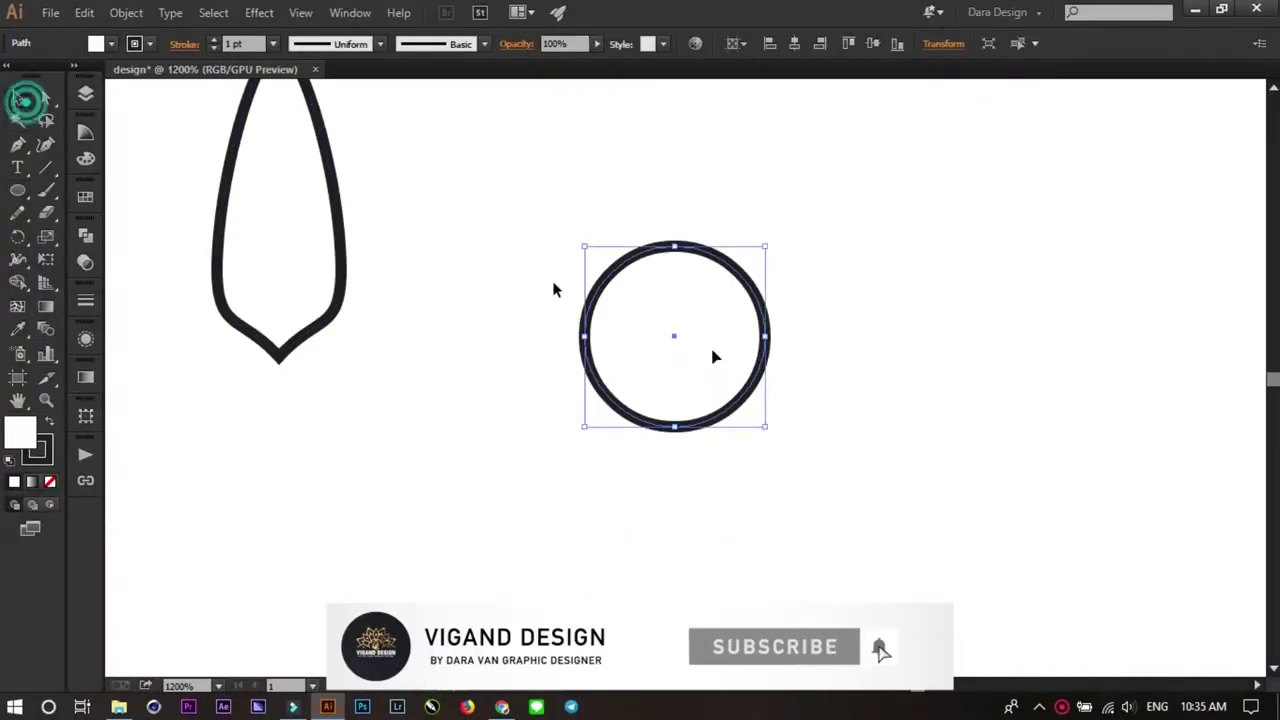
{"action": "left_click_drag", "start_coordinate": [651, 337], "coordinate": [796, 344]}
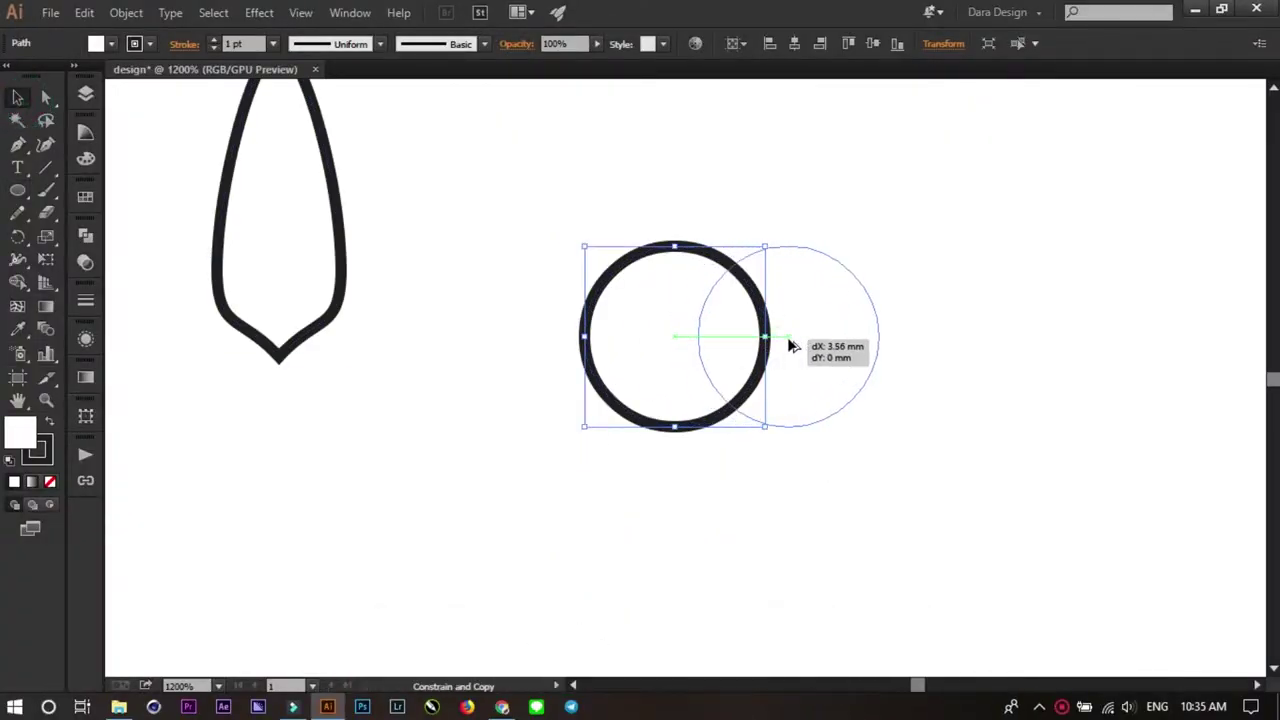
{"action": "left_click_drag", "start_coordinate": [900, 520], "coordinate": [549, 200]}
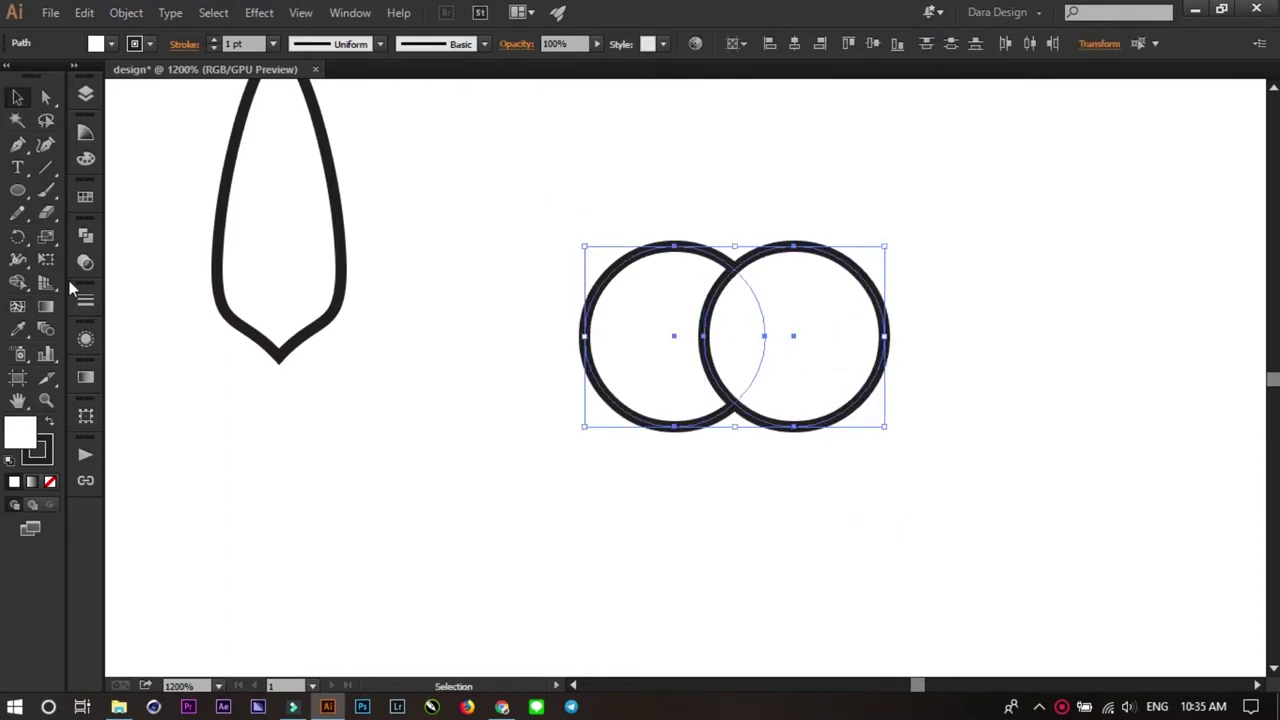
{"action": "left_click", "coordinate": [86, 237]}
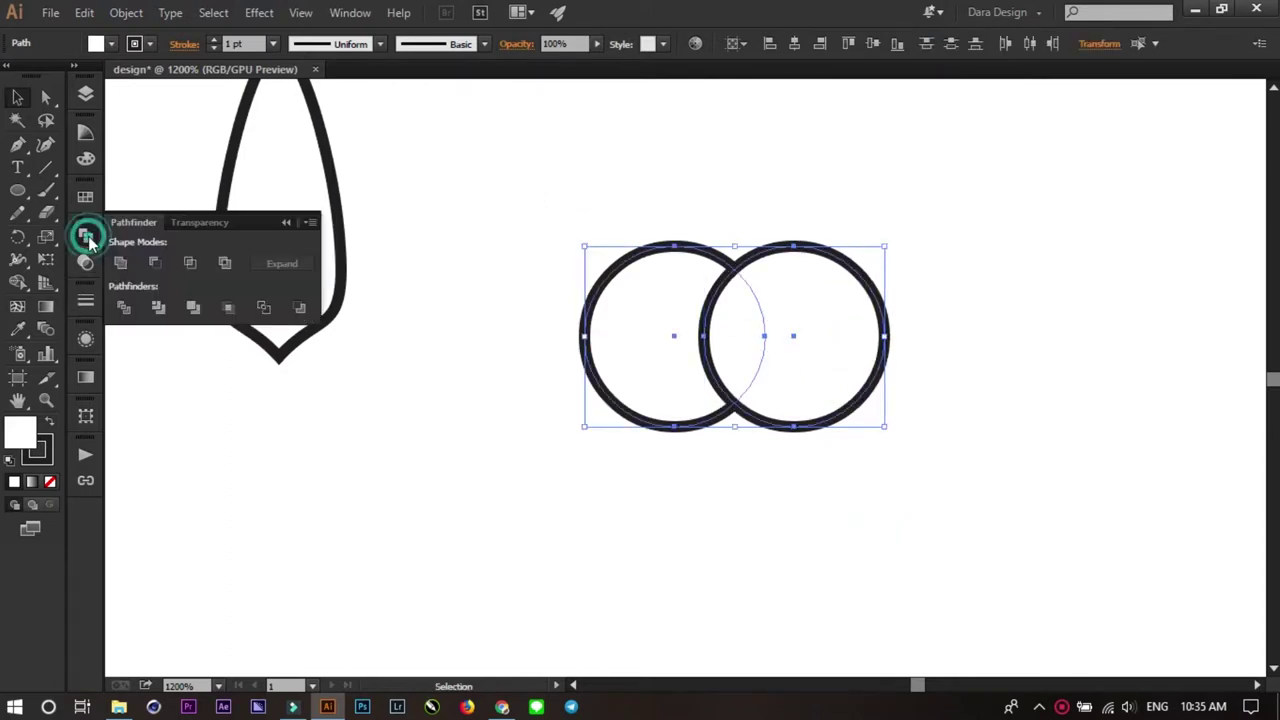
{"action": "left_click", "coordinate": [189, 262]}
- Enlarge the lens and nudge its side anchors down five times to widen the leaf's base
{"action": "left_click_drag", "start_coordinate": [767, 412], "coordinate": [878, 555]}
{"action": "key", "text": "a"}
{"action": "left_click_drag", "start_coordinate": [592, 318], "coordinate": [862, 366]}
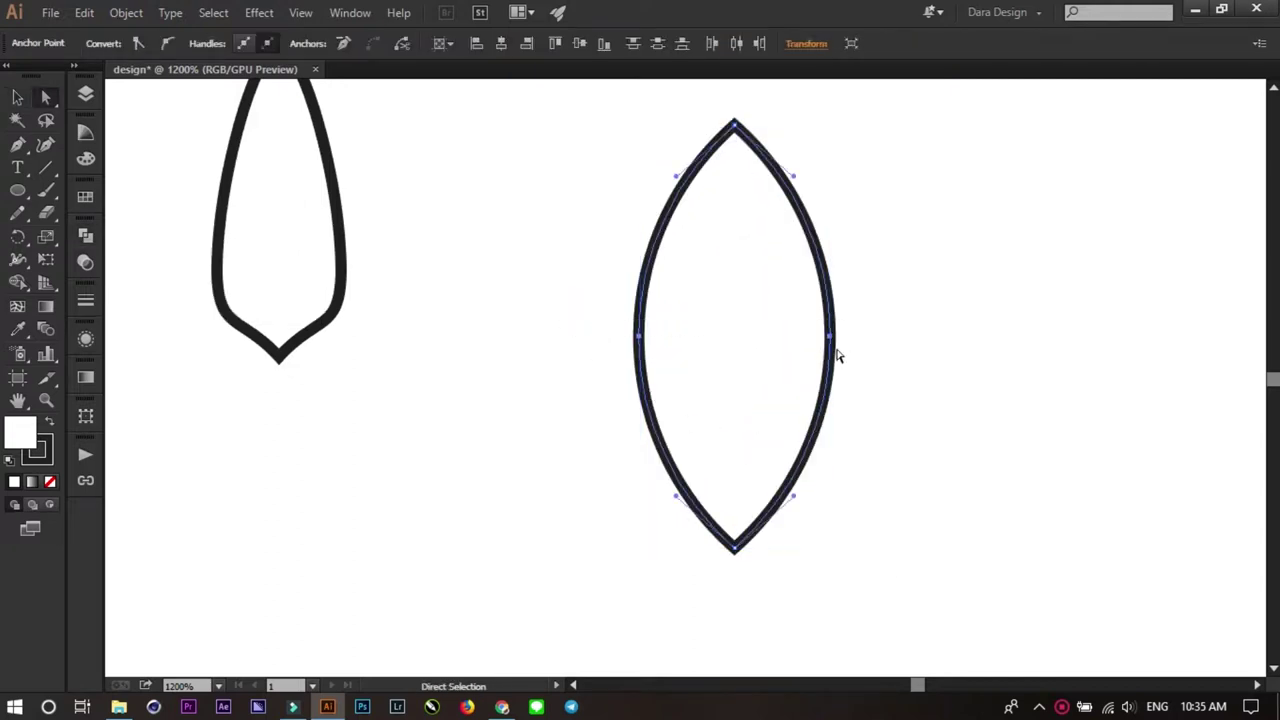
{"action": "key", "text": "Down"}
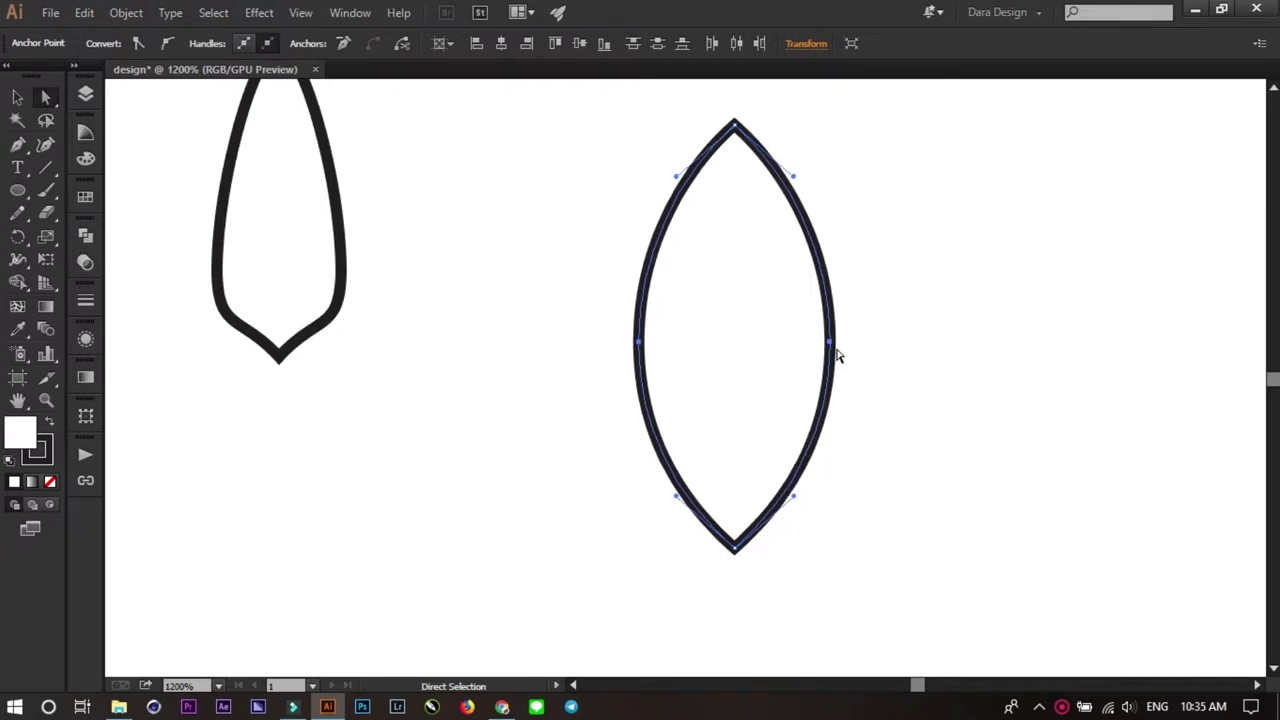
{"action": "key", "text": "Down"}
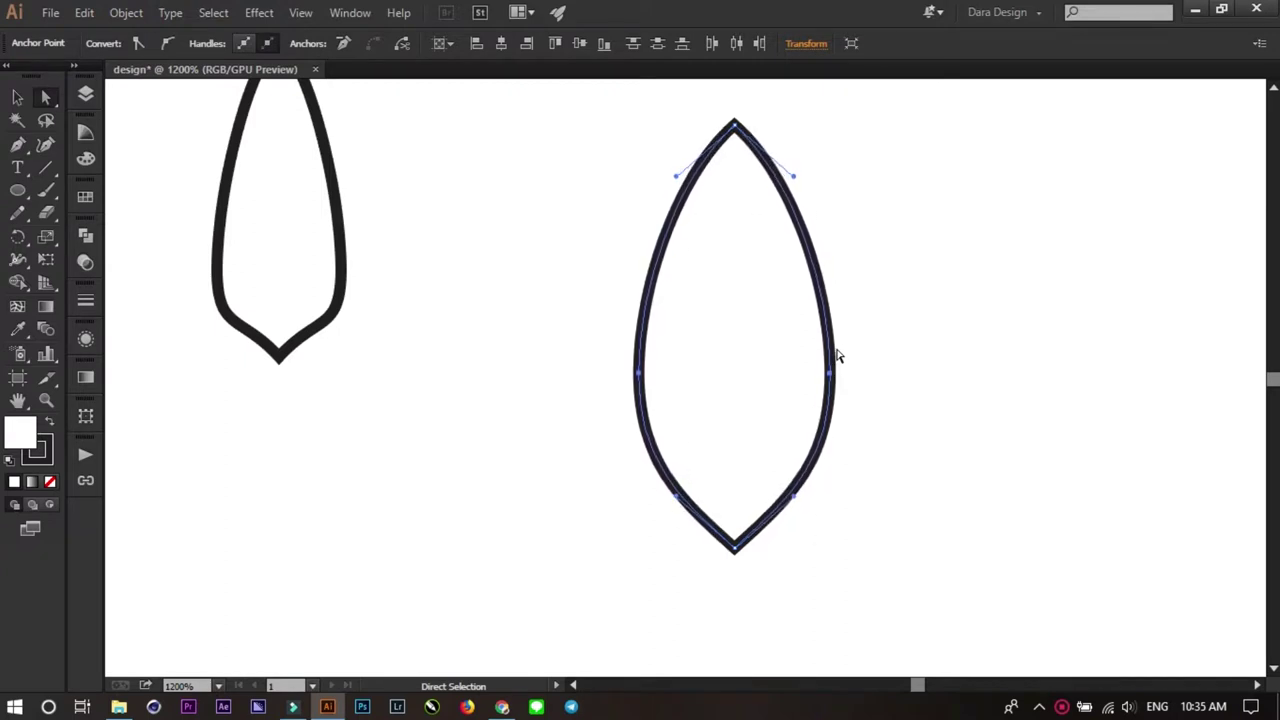
{"action": "key", "text": "Down"}
{"action": "key", "text": "Down"}
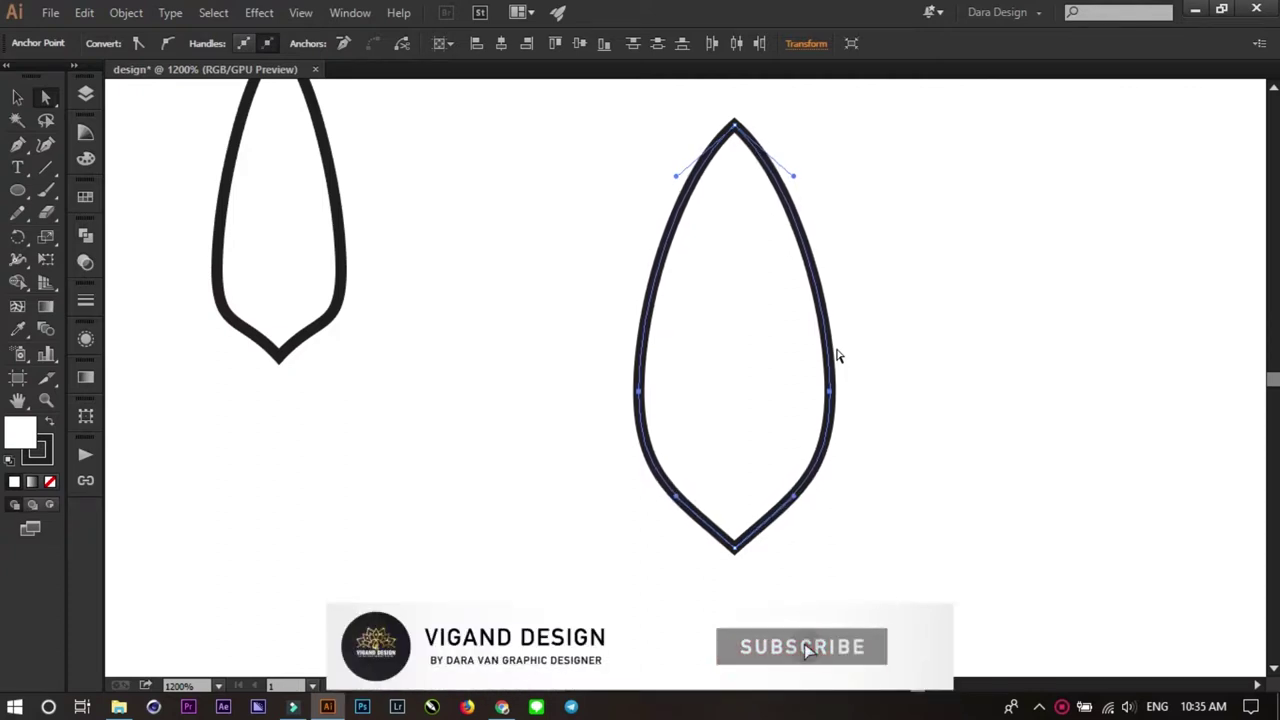
{"action": "key", "text": "Down"}
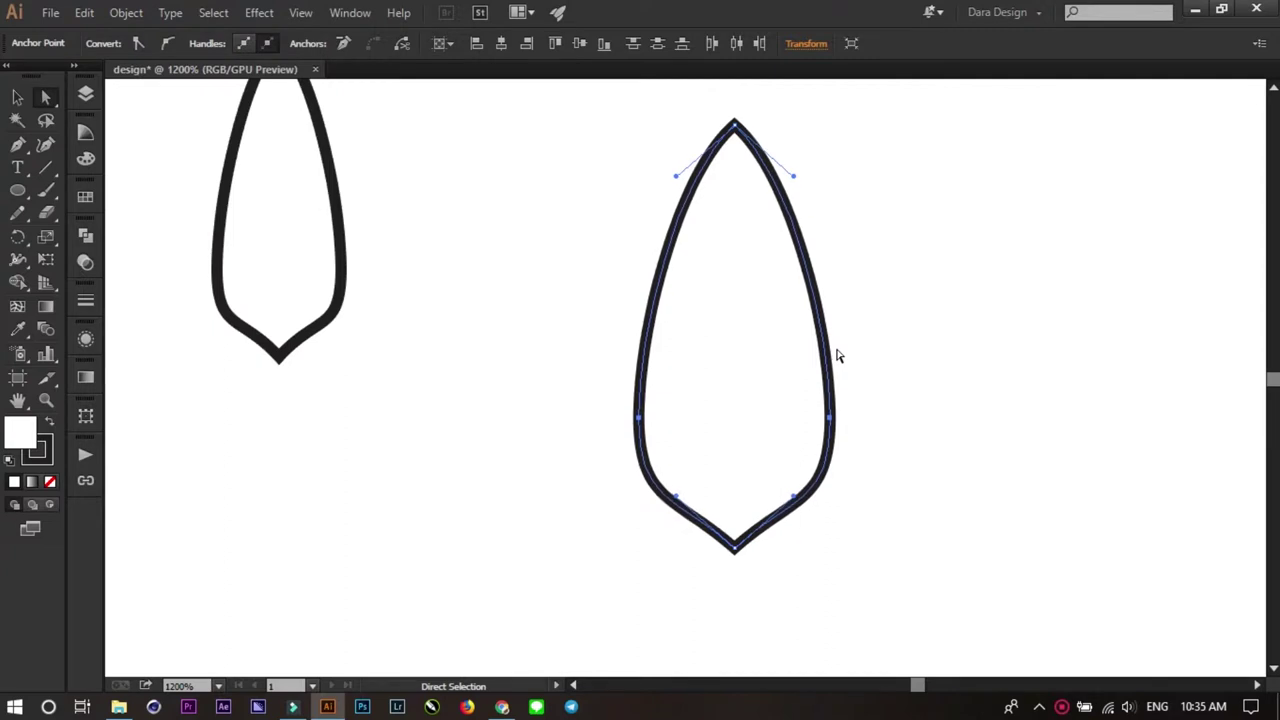
{"action": "key", "text": "Down"}
{"action": "key", "text": "Down"}
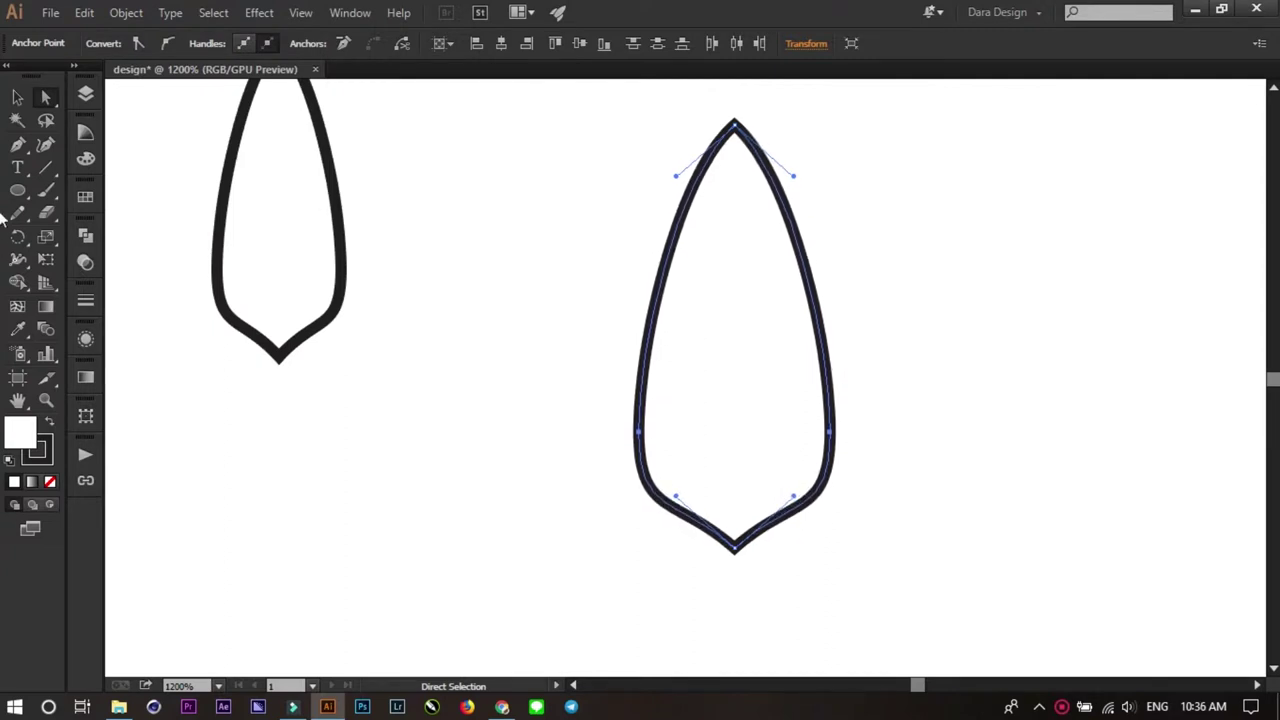
{"action": "left_click", "coordinate": [17, 96]}
- Draw a large circle below the leaves
{"action": "left_click", "coordinate": [17, 190]}
{"action": "scroll", "coordinate": [745, 385], "scroll_direction": "down", "scroll_amount": 4}
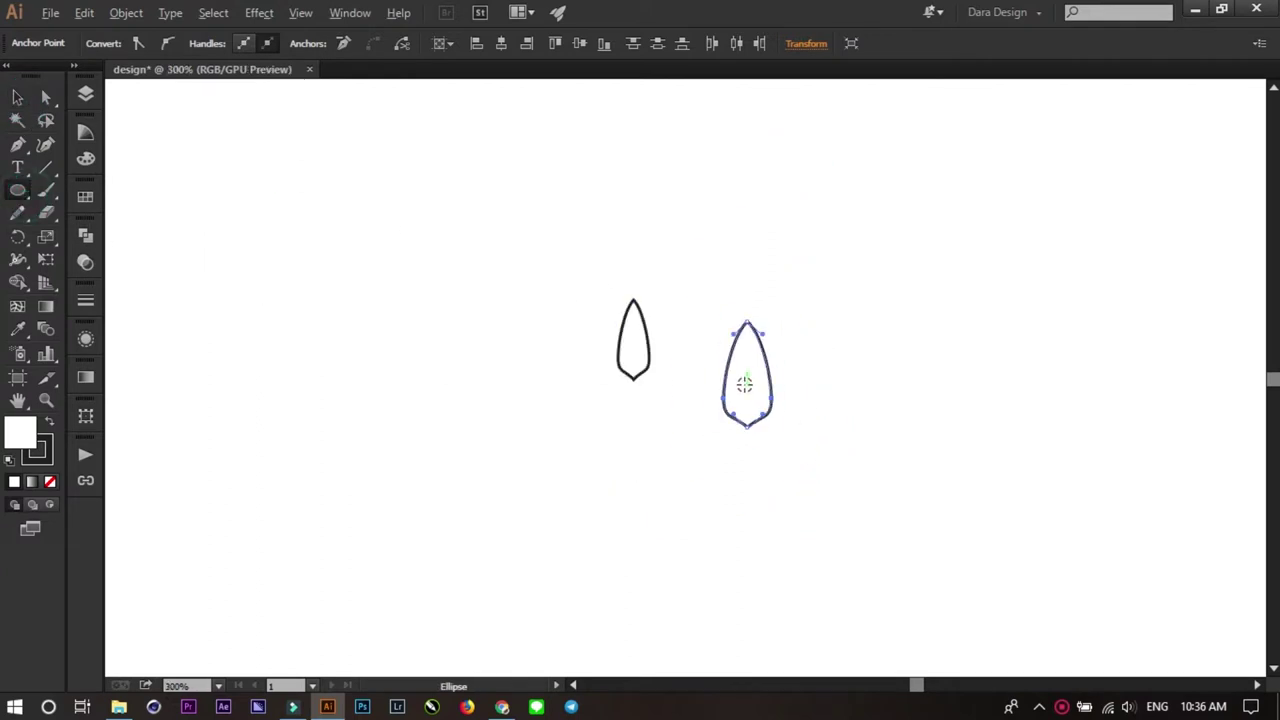
{"action": "left_click_drag", "start_coordinate": [813, 443], "coordinate": [728, 188]}
{"action": "left_click_drag", "start_coordinate": [669, 391], "coordinate": [846, 485]}
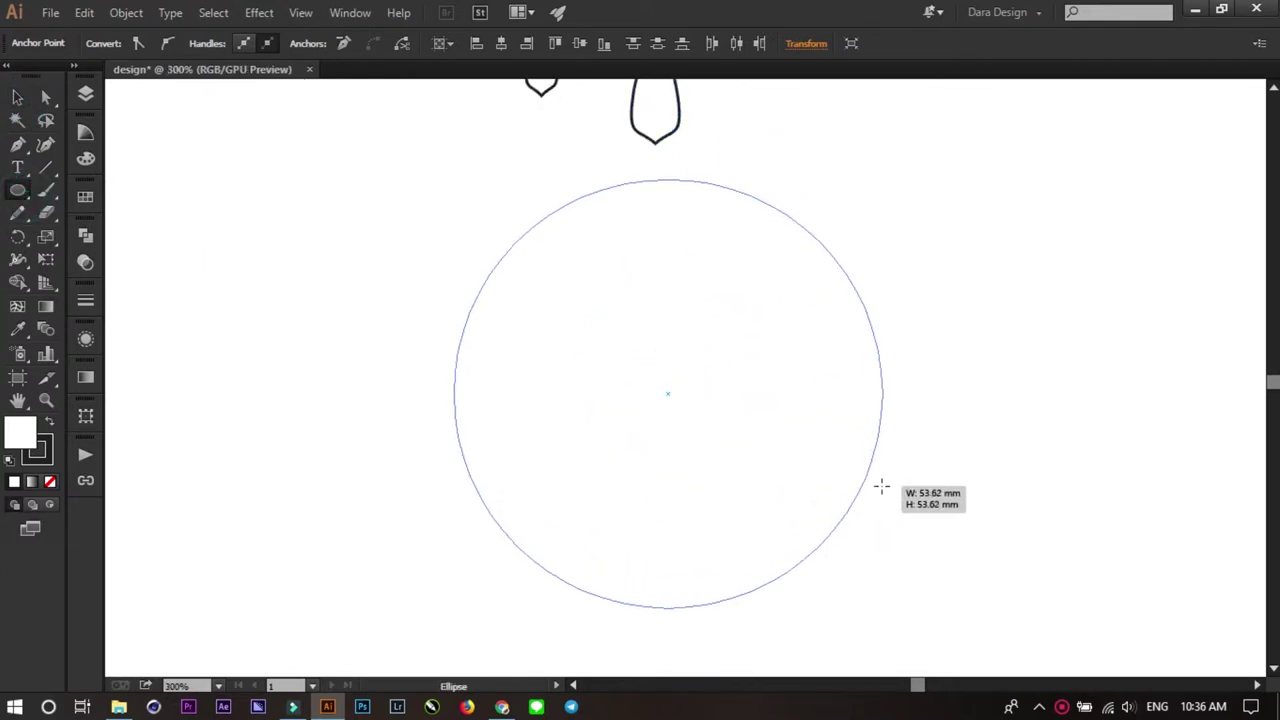
{"action": "left_click", "coordinate": [17, 96]}
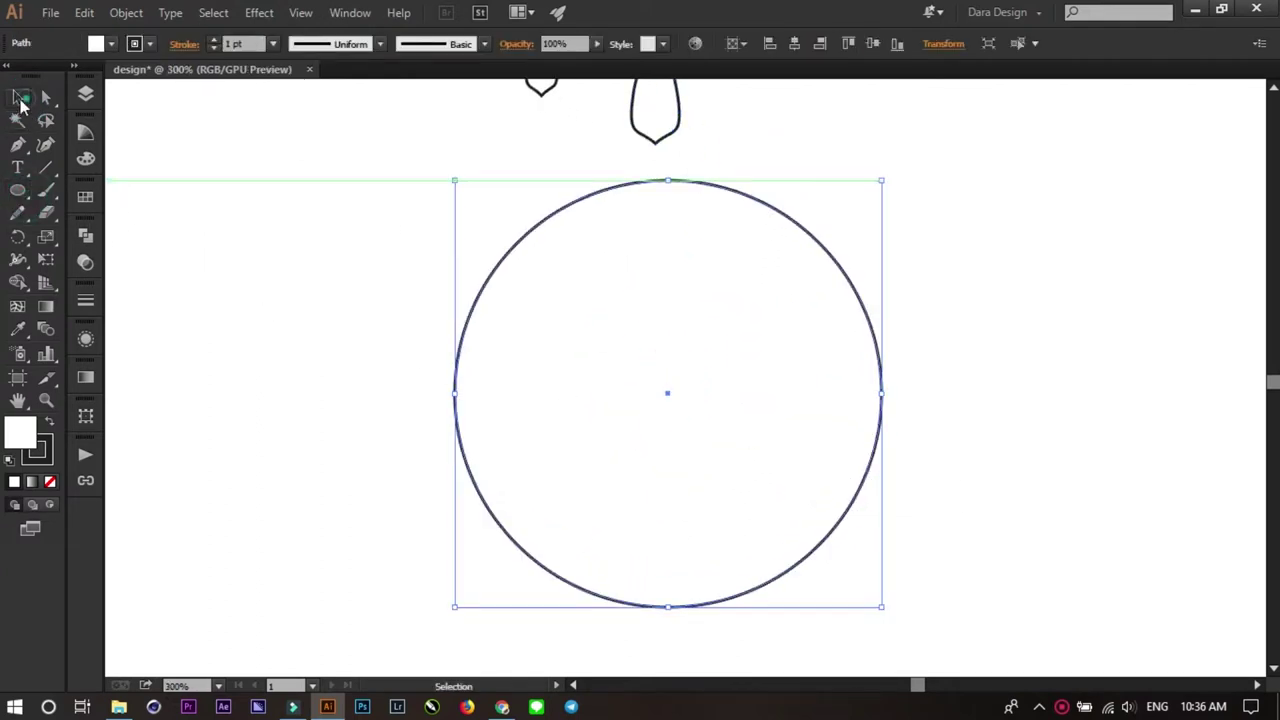
- Move the new leaf to the circle's bottom and centre it horizontally on the circle
{"action": "left_click", "coordinate": [911, 222]}
{"action": "mouse_move", "coordinate": [676, 133]}
{"action": "left_mouse_down"}
{"action": "mouse_move", "coordinate": [713, 603]}
{"action": "mouse_move", "coordinate": [697, 598]}
{"action": "left_mouse_up"}
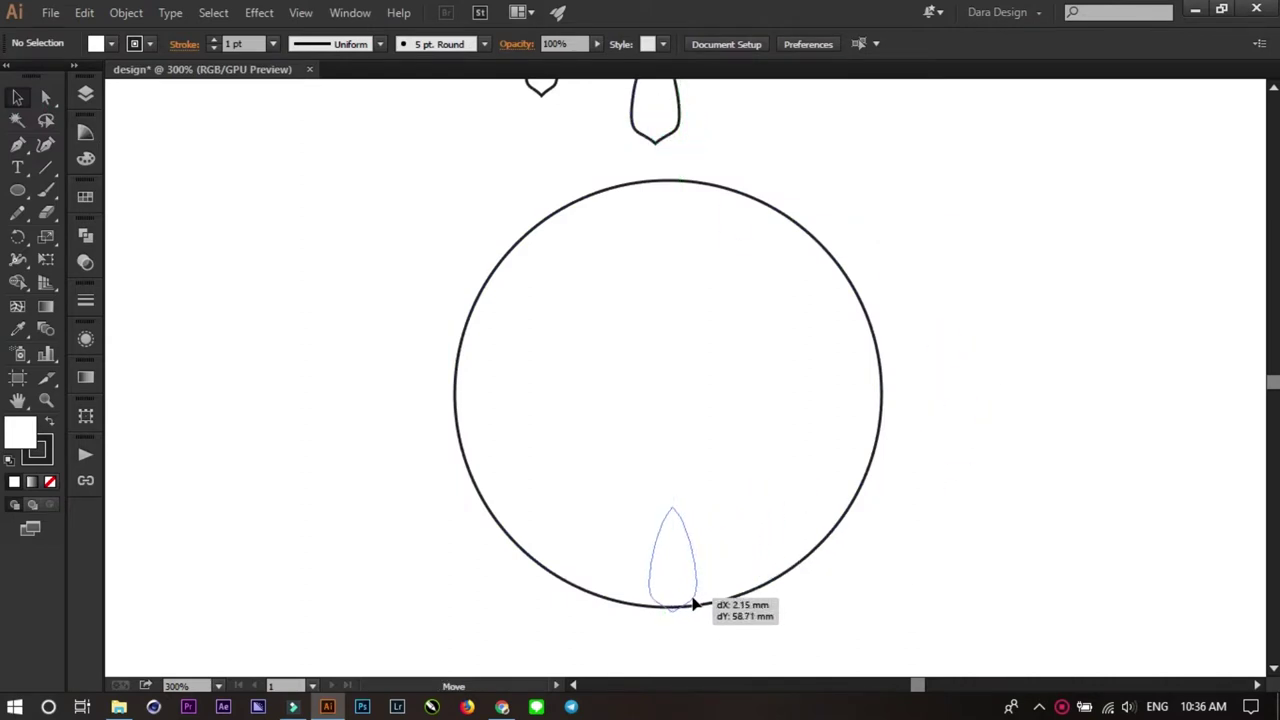
{"action": "left_click_drag", "start_coordinate": [697, 598], "coordinate": [700, 598]}
{"action": "left_click", "coordinate": [723, 400]}
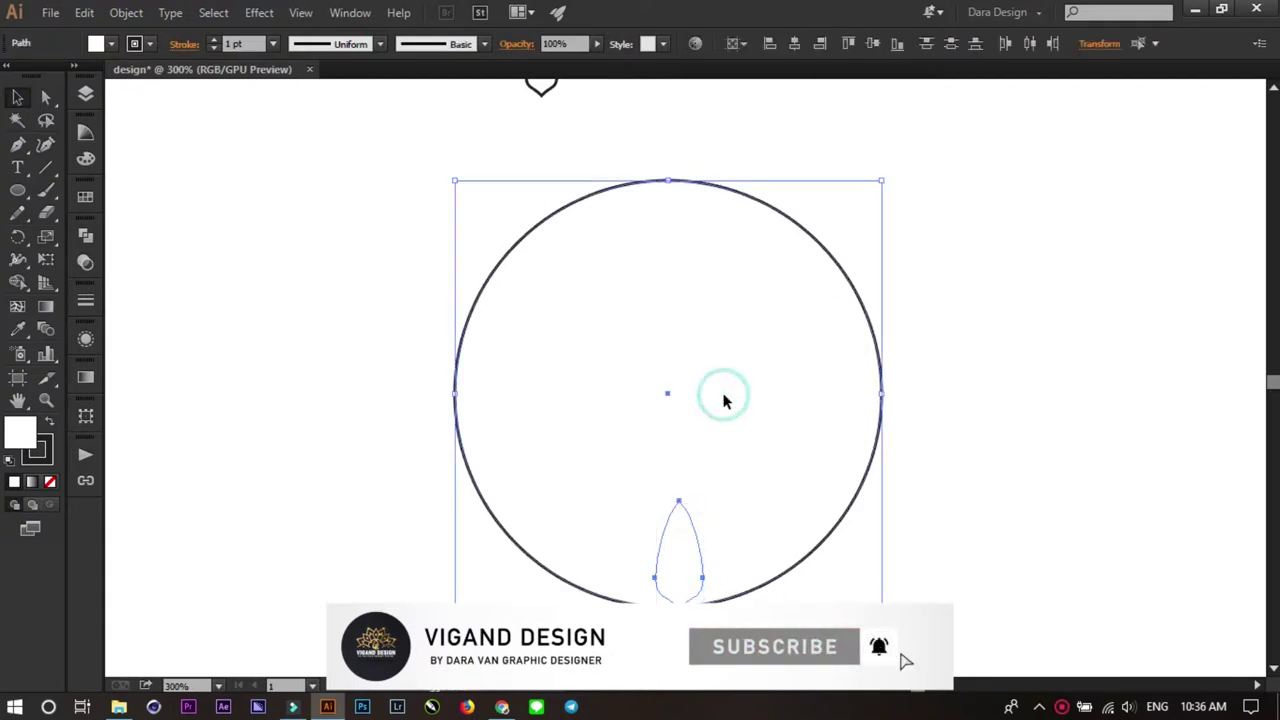
{"action": "left_click", "coordinate": [680, 303], "text": "shift"}
{"action": "left_click", "coordinate": [797, 43]}
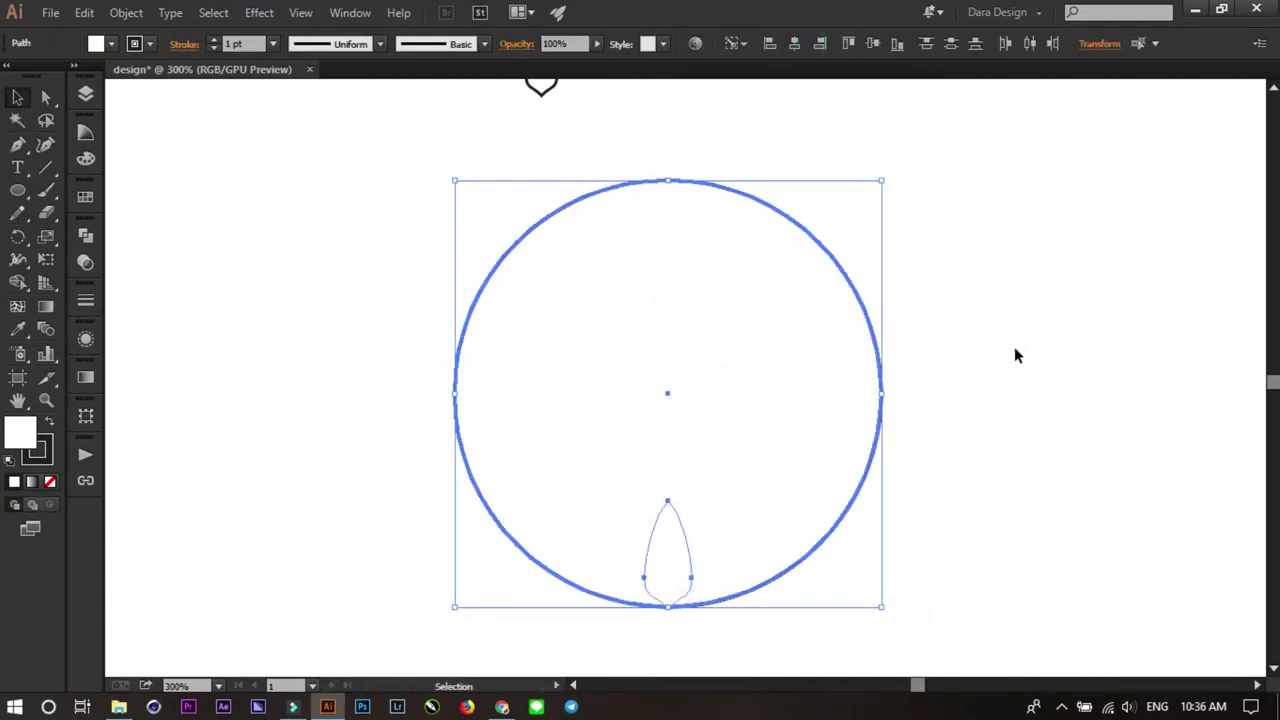
- Set the large circle's fill to None
{"action": "left_click", "coordinate": [1010, 350]}
{"action": "left_click", "coordinate": [757, 430]}
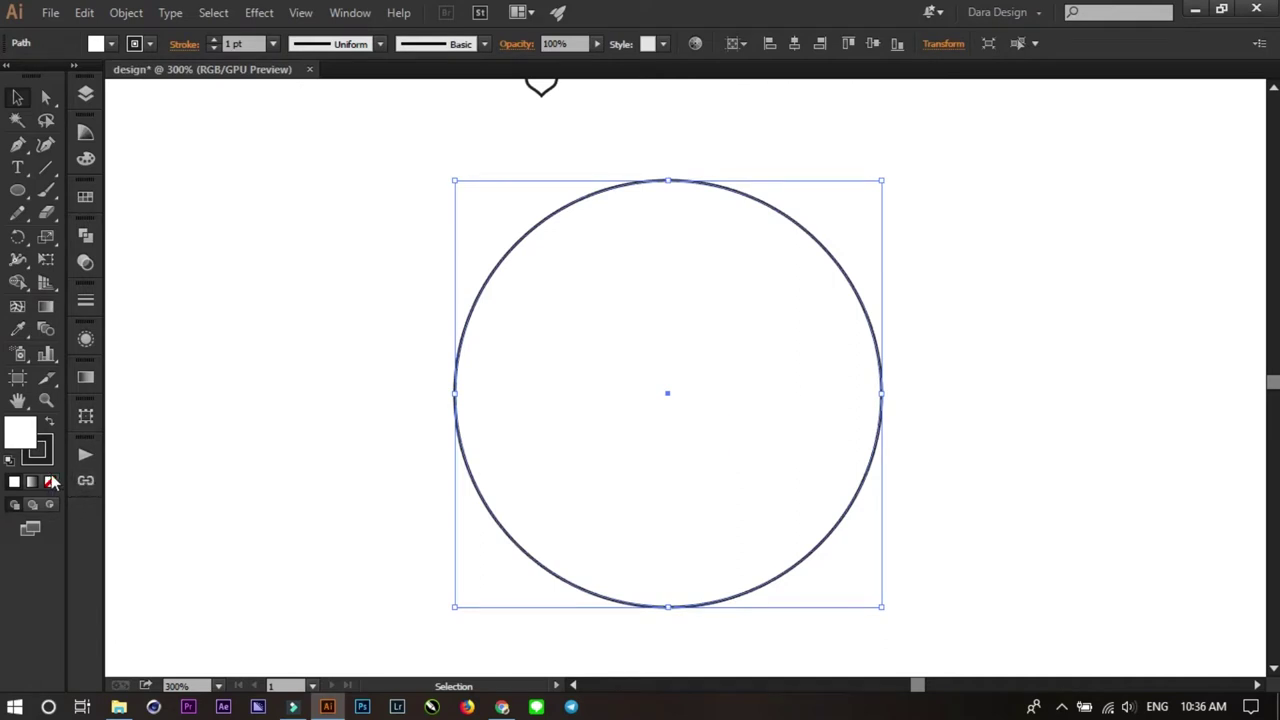
{"action": "left_click", "coordinate": [52, 482]}
{"action": "left_click", "coordinate": [335, 538]}
- Rotate the leaf 90° and lay it on the bottom of the circle's outline
{"action": "scroll", "coordinate": [709, 609], "scroll_direction": "up", "scroll_amount": 2}
{"action": "left_click_drag", "start_coordinate": [706, 615], "coordinate": [705, 528]}
{"action": "left_click", "coordinate": [674, 421]}
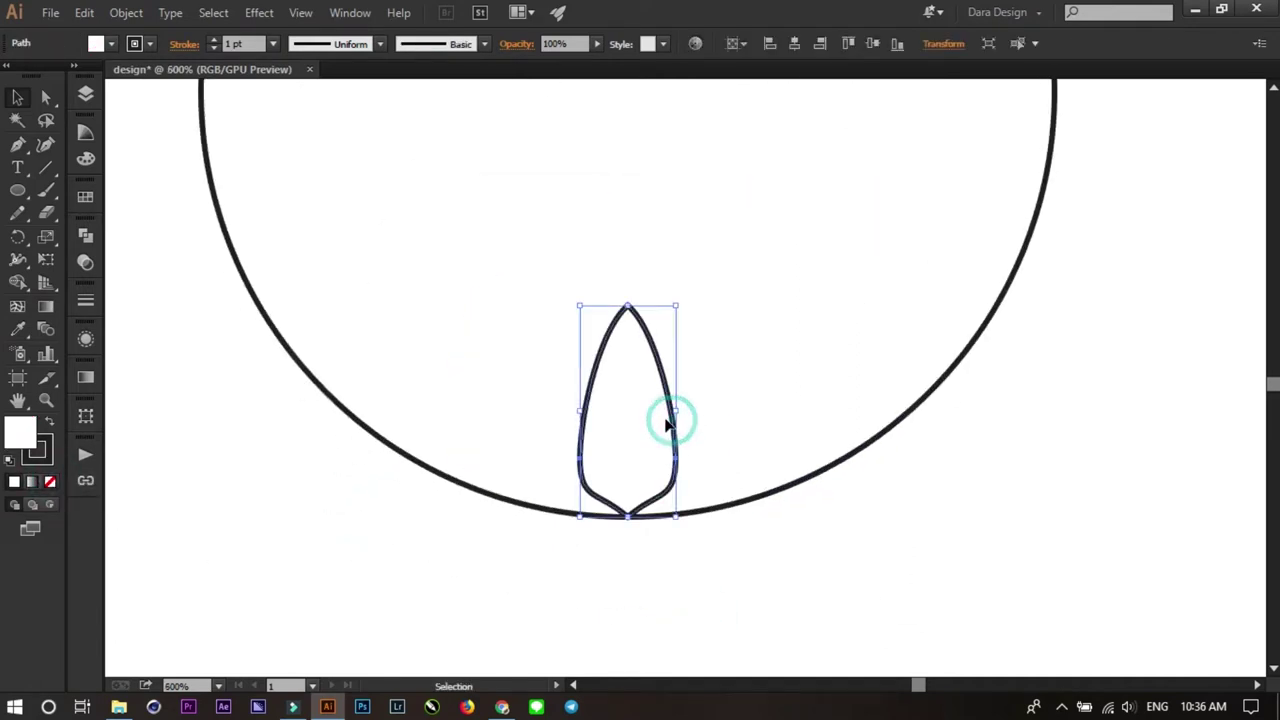
{"action": "mouse_move", "coordinate": [678, 298]}
{"action": "left_mouse_down"}
{"action": "mouse_move", "coordinate": [731, 466]}
{"action": "mouse_move", "coordinate": [810, 534]}
{"action": "left_mouse_up"}
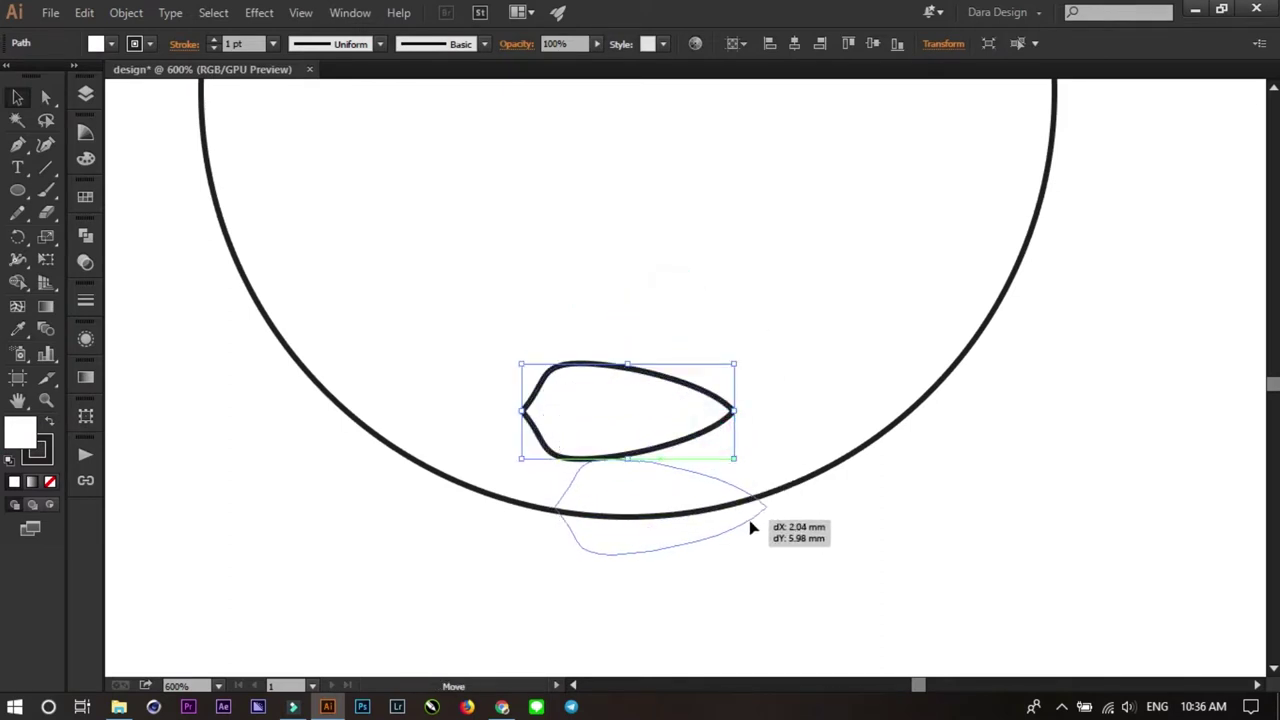
{"action": "left_click_drag", "start_coordinate": [810, 534], "coordinate": [810, 534]}
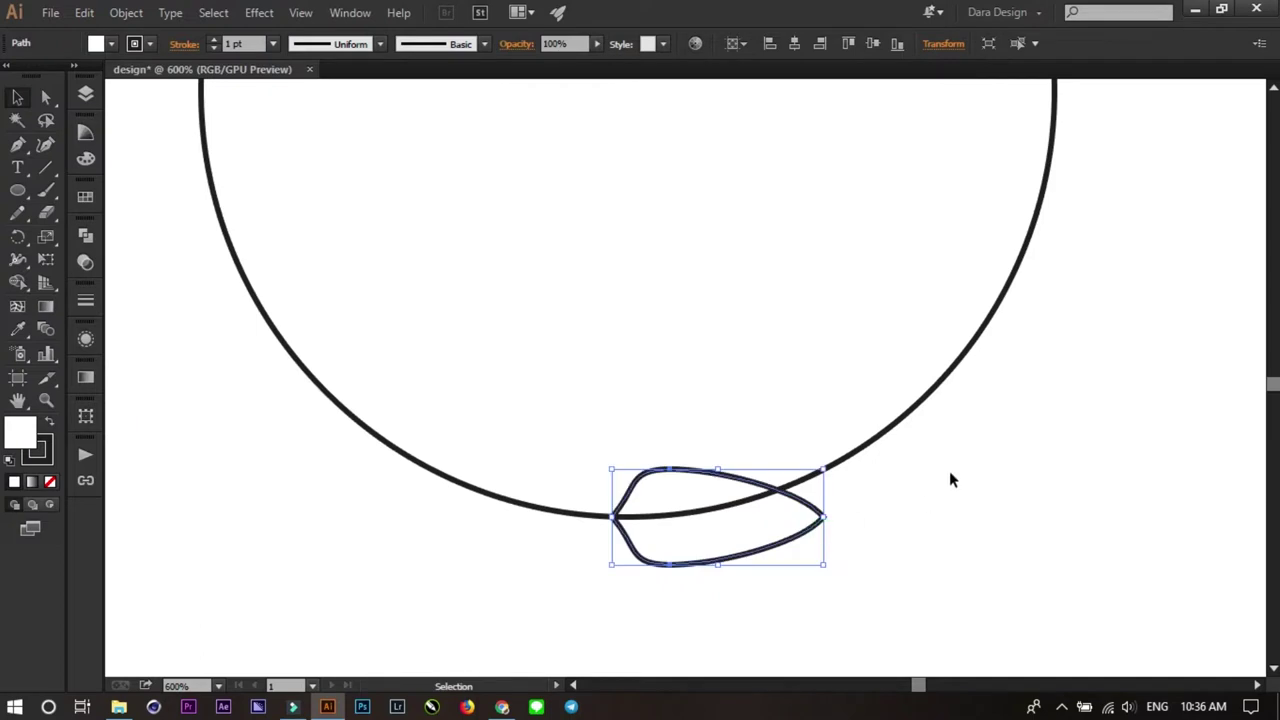
{"action": "key", "text": "ctrl+a"}
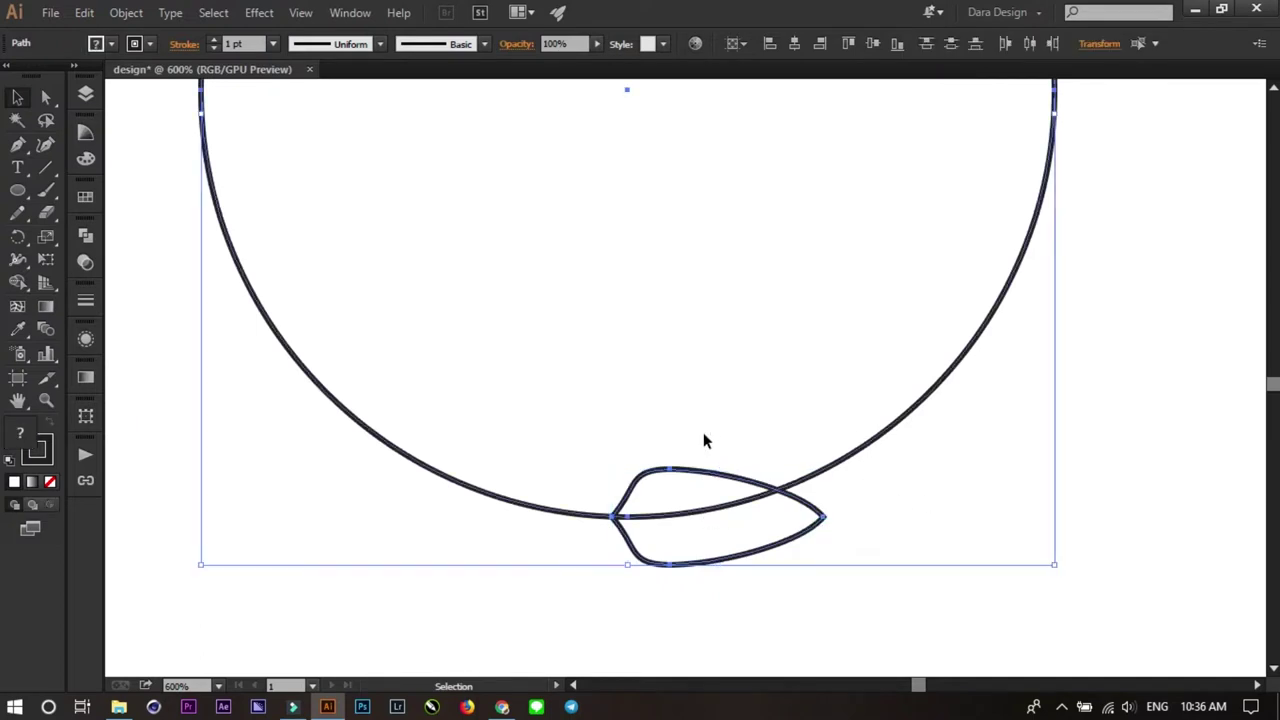
- Centre the leaf horizontally on the circle as key object, then undo that alignment
{"action": "left_click", "coordinate": [779, 148]}
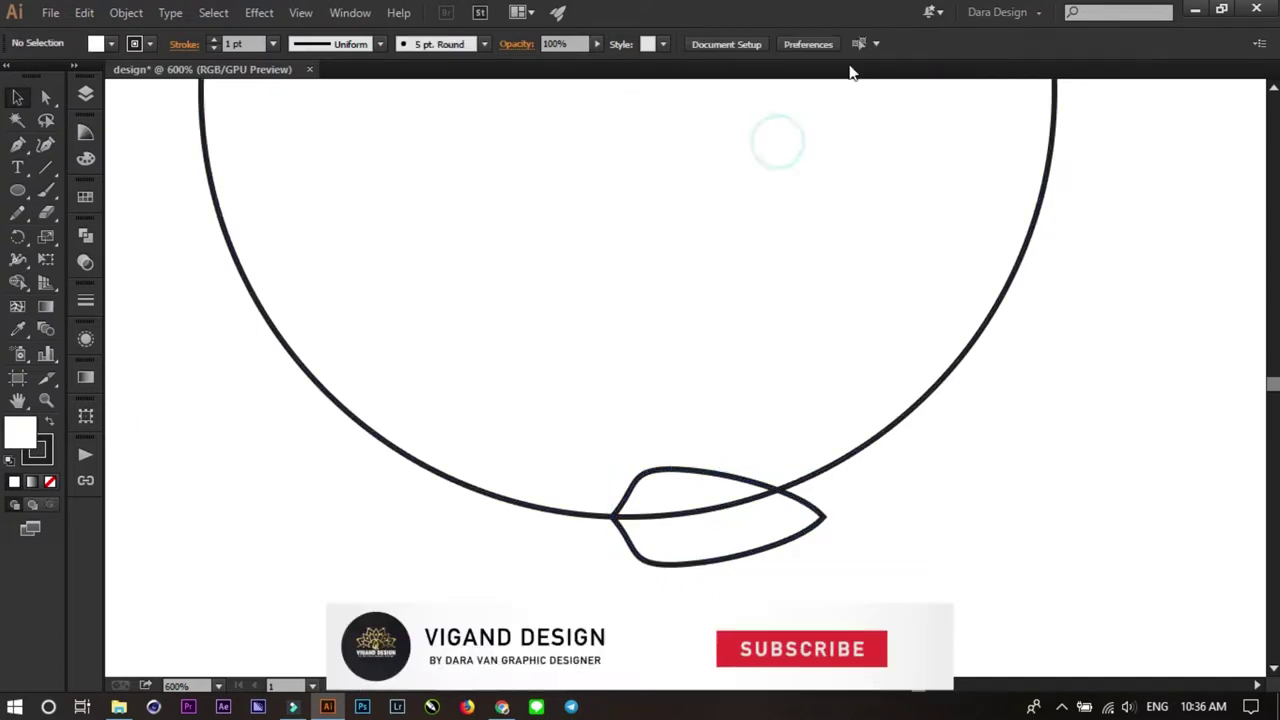
{"action": "key", "text": "ctrl+a"}
{"action": "left_click", "coordinate": [928, 392]}
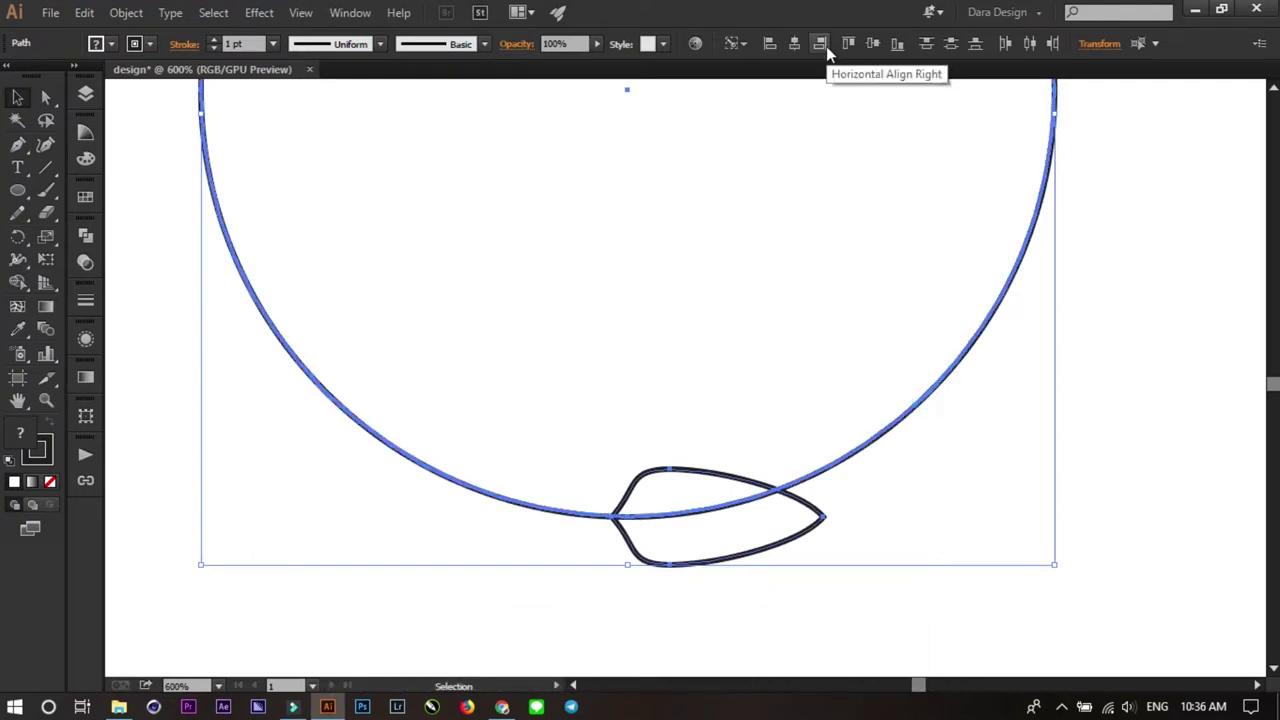
{"action": "left_click", "coordinate": [796, 45]}
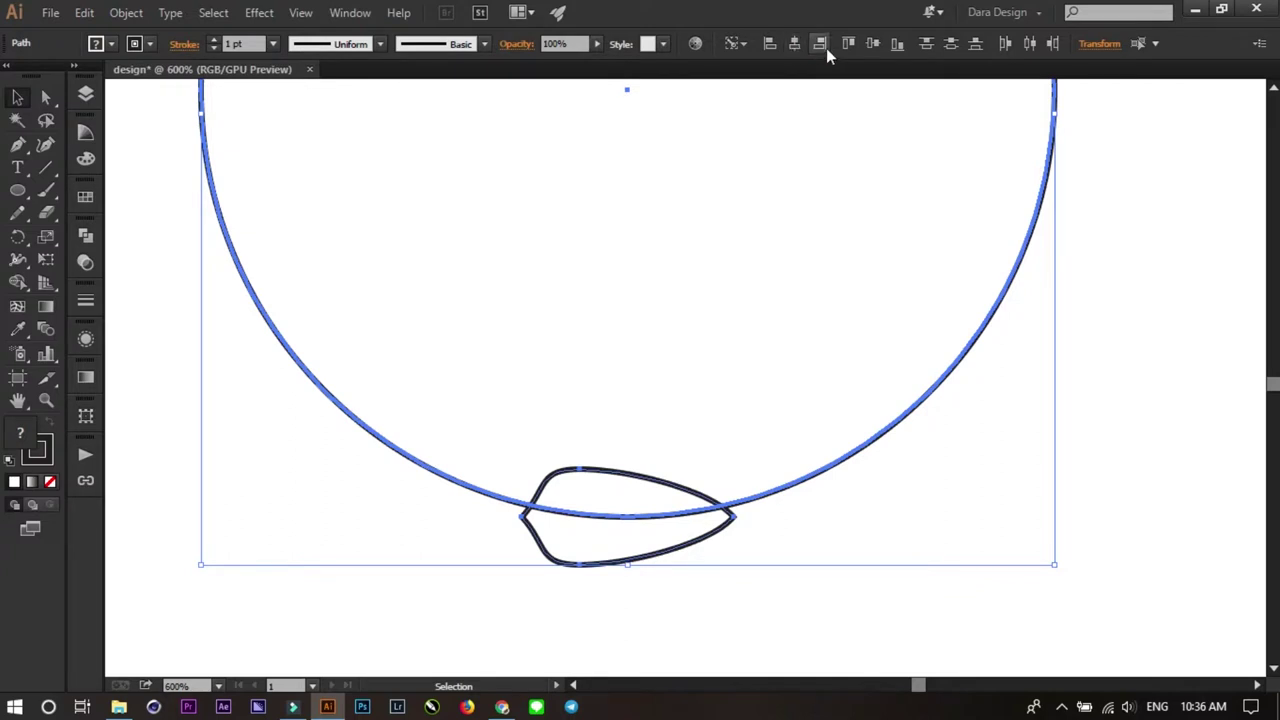
{"action": "key", "text": "a"}
{"action": "key", "text": "v"}
{"action": "key", "text": "ctrl+z"}
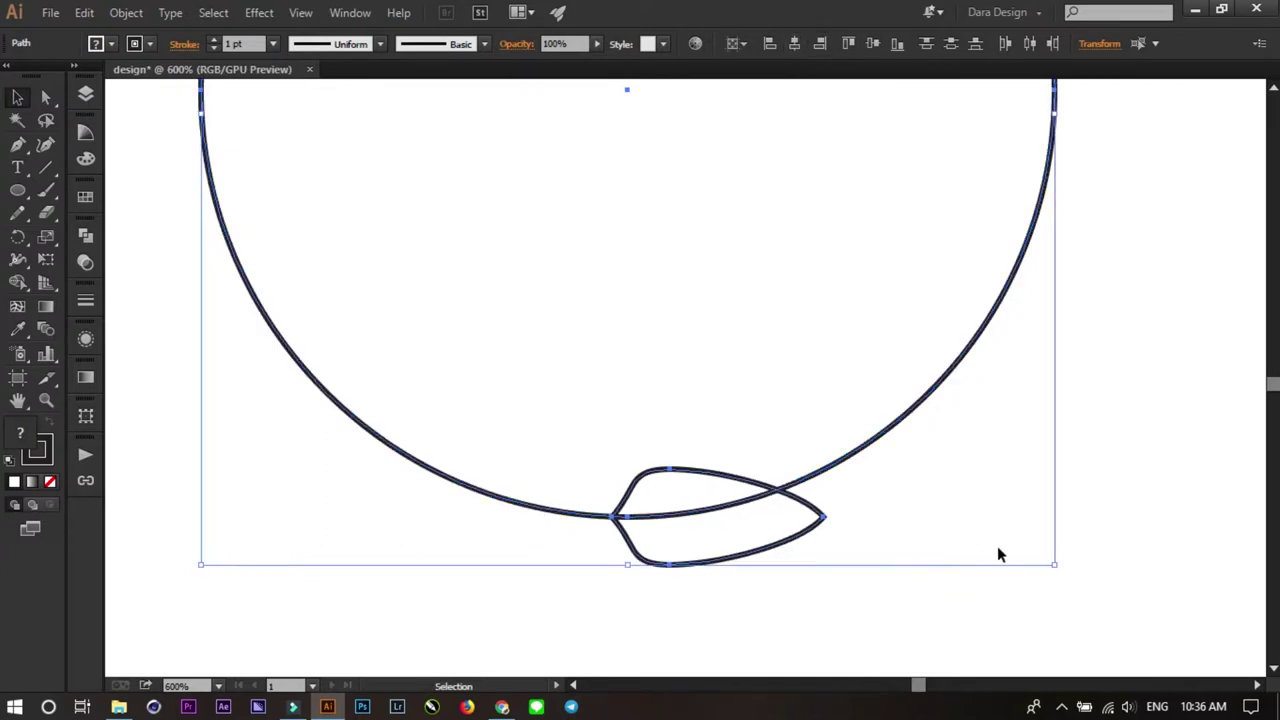
- Nudge the leaf slightly right onto the bottom centre and set the rotation pivot at the circle's centre
{"action": "left_click", "coordinate": [937, 505]}
{"action": "left_click_drag", "start_coordinate": [691, 566], "coordinate": [700, 570]}
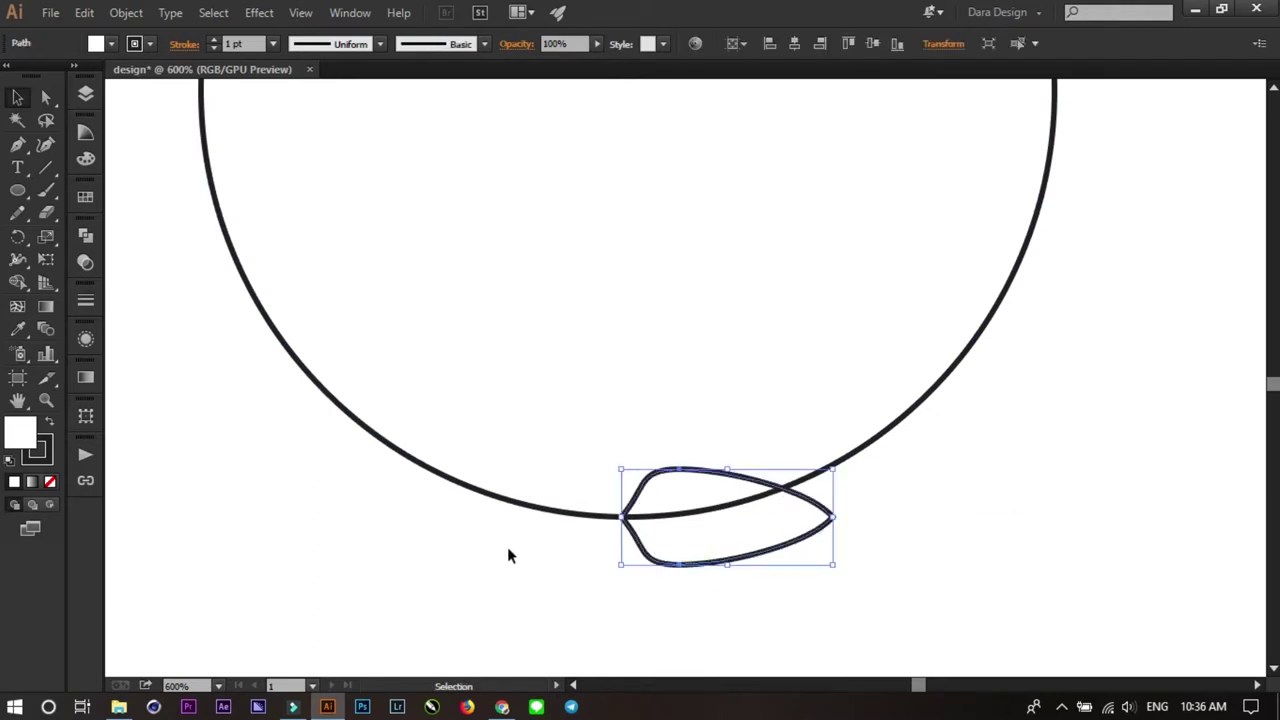
{"action": "scroll", "coordinate": [700, 600], "scroll_direction": "down", "scroll_amount": 2}
{"action": "left_click_drag", "start_coordinate": [654, 434], "coordinate": [608, 434]}
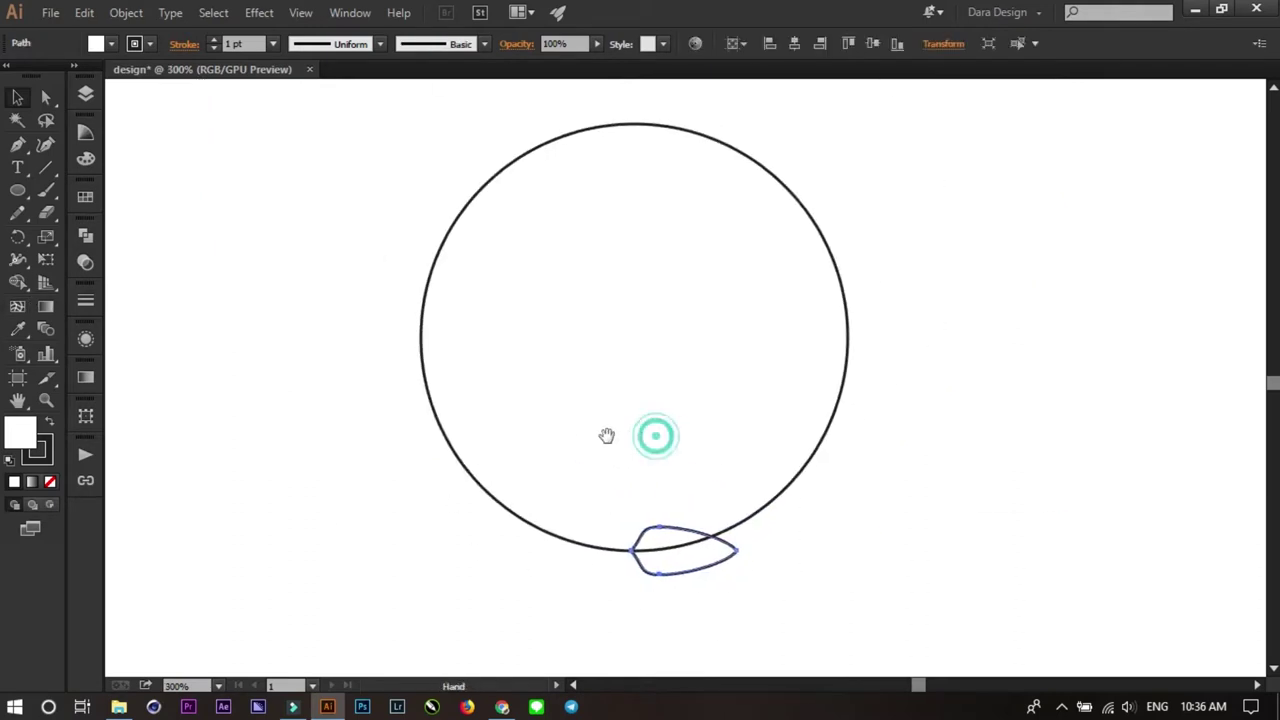
{"action": "left_click", "coordinate": [17, 236]}
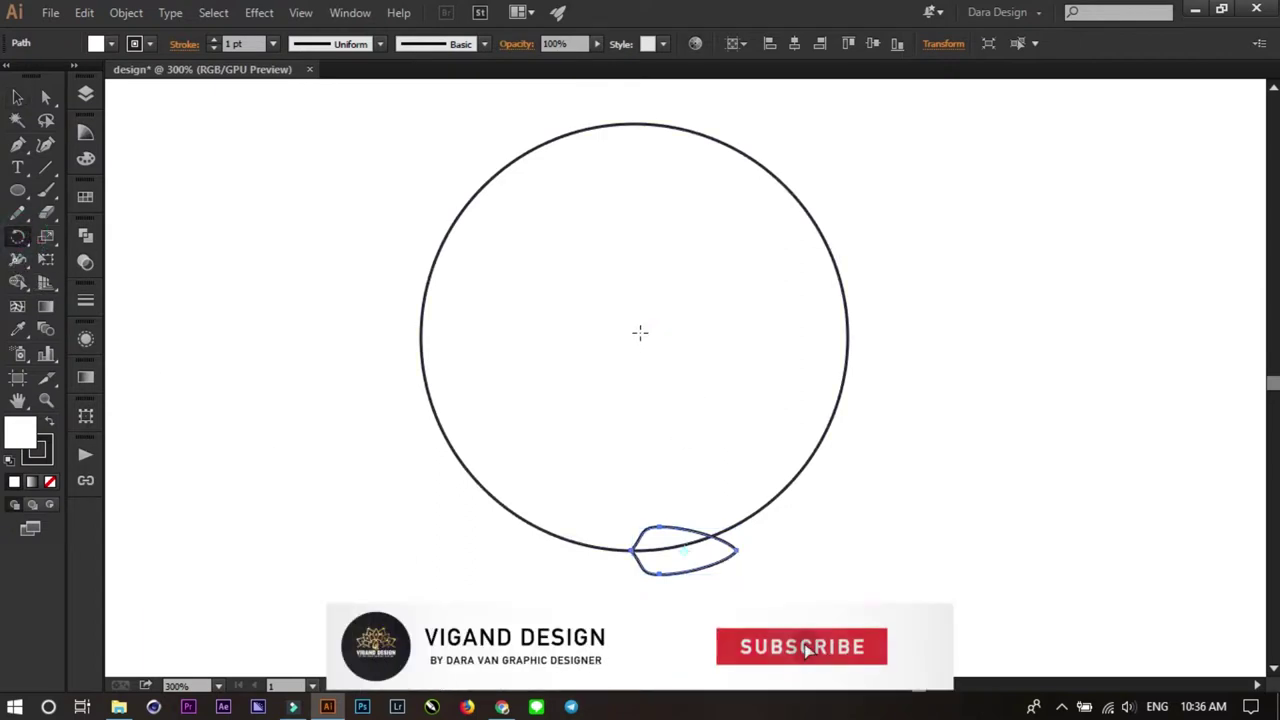
{"action": "left_click", "coordinate": [633, 337], "text": "alt"}
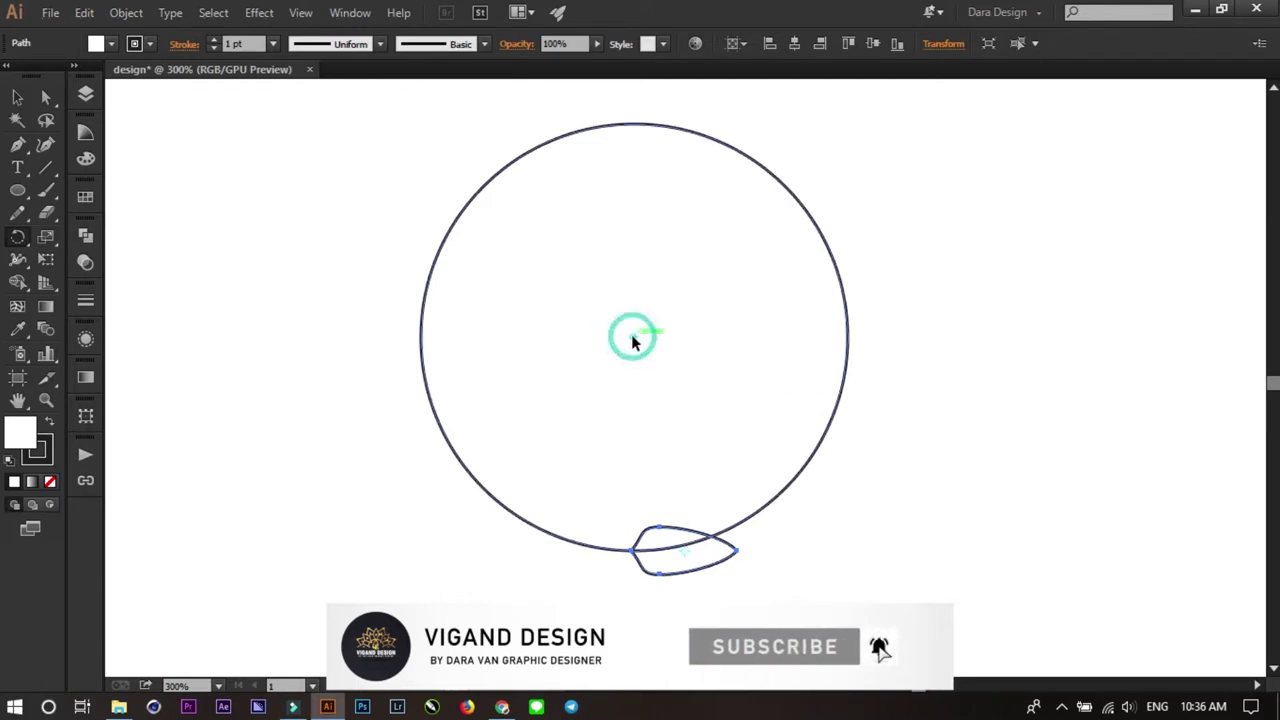
{"action": "left_click_drag", "start_coordinate": [636, 242], "coordinate": [291, 203]}
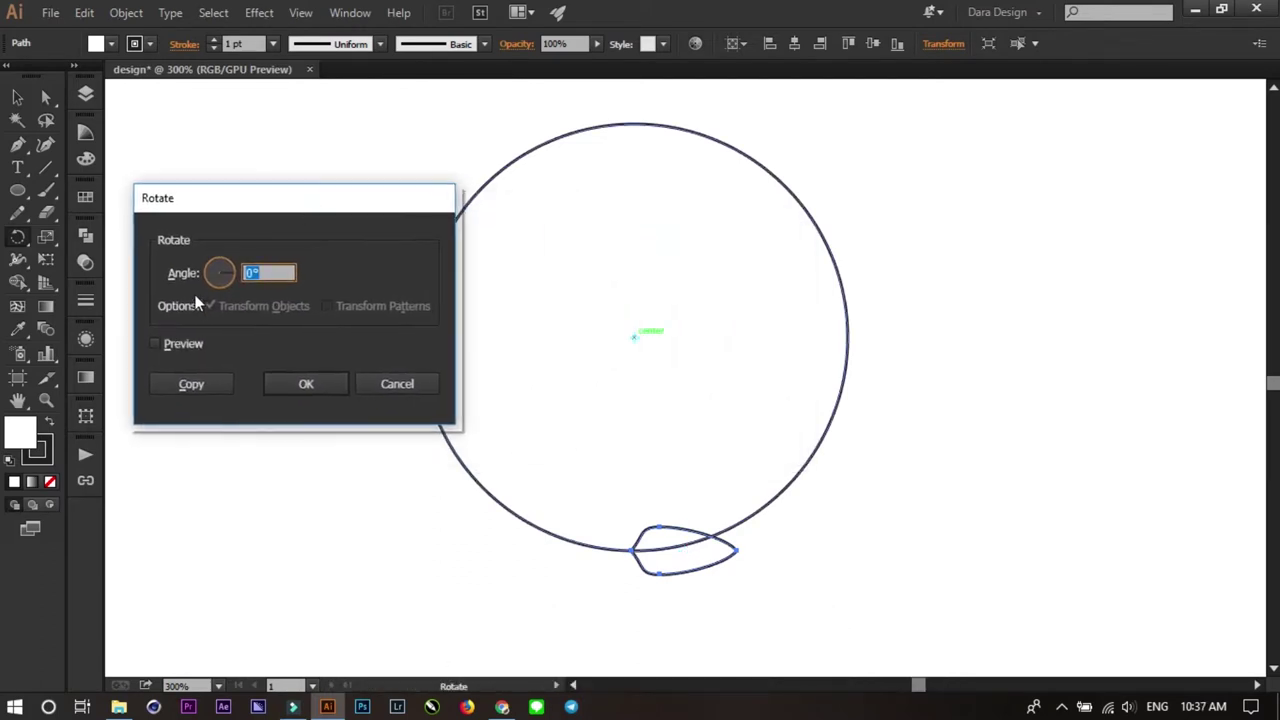
{"action": "left_click", "coordinate": [156, 343]}
{"action": "key", "text": "Up"}
{"action": "key", "text": "Up"}
{"action": "key", "text": "Up"}
{"action": "key", "text": "Up"}
{"action": "key", "text": "Up"}
{"action": "key", "text": "Up"}
{"action": "key", "text": "Up"}
{"action": "key", "text": "Up"}
{"action": "key", "text": "Up"}
{"action": "key", "text": "Up"}
{"action": "key", "text": "Up"}
{"action": "key", "text": "Up"}
{"action": "key", "text": "Up"}
{"action": "key", "text": "Up"}
{"action": "key", "text": "Down"}
{"action": "key", "text": "Down"}
{"action": "key", "text": "Down"}
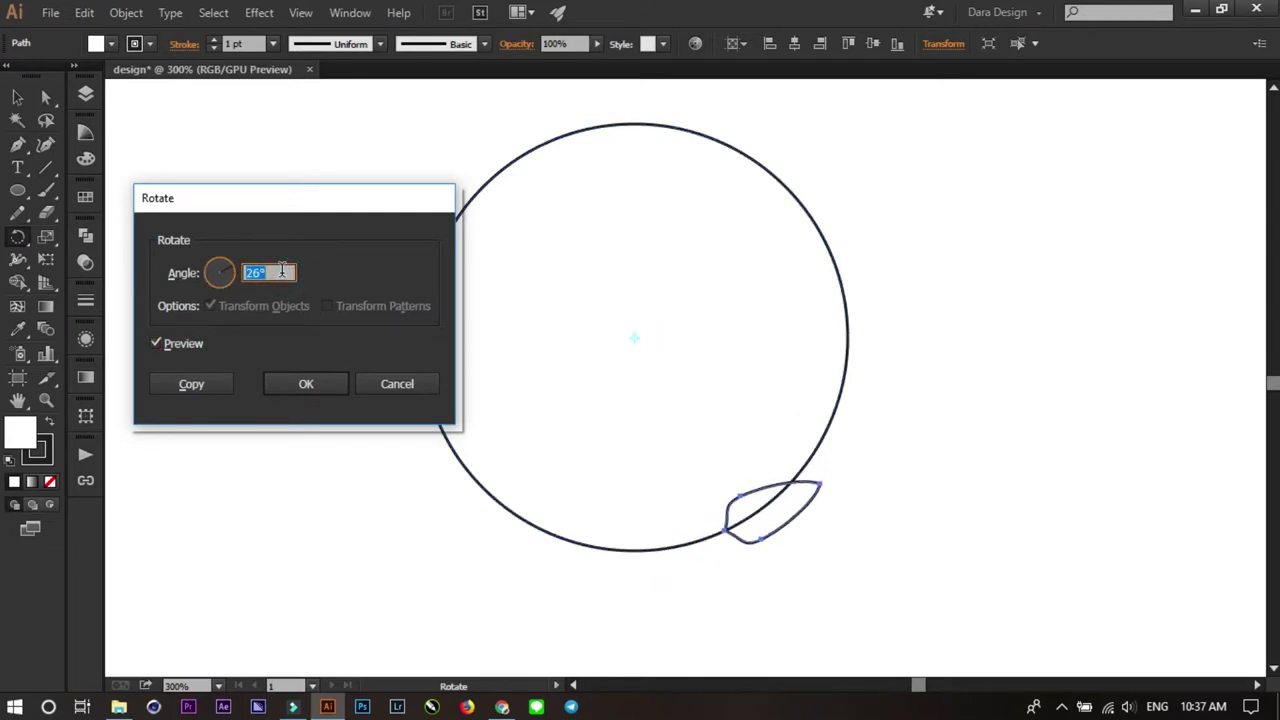
{"action": "left_click", "coordinate": [311, 386]}
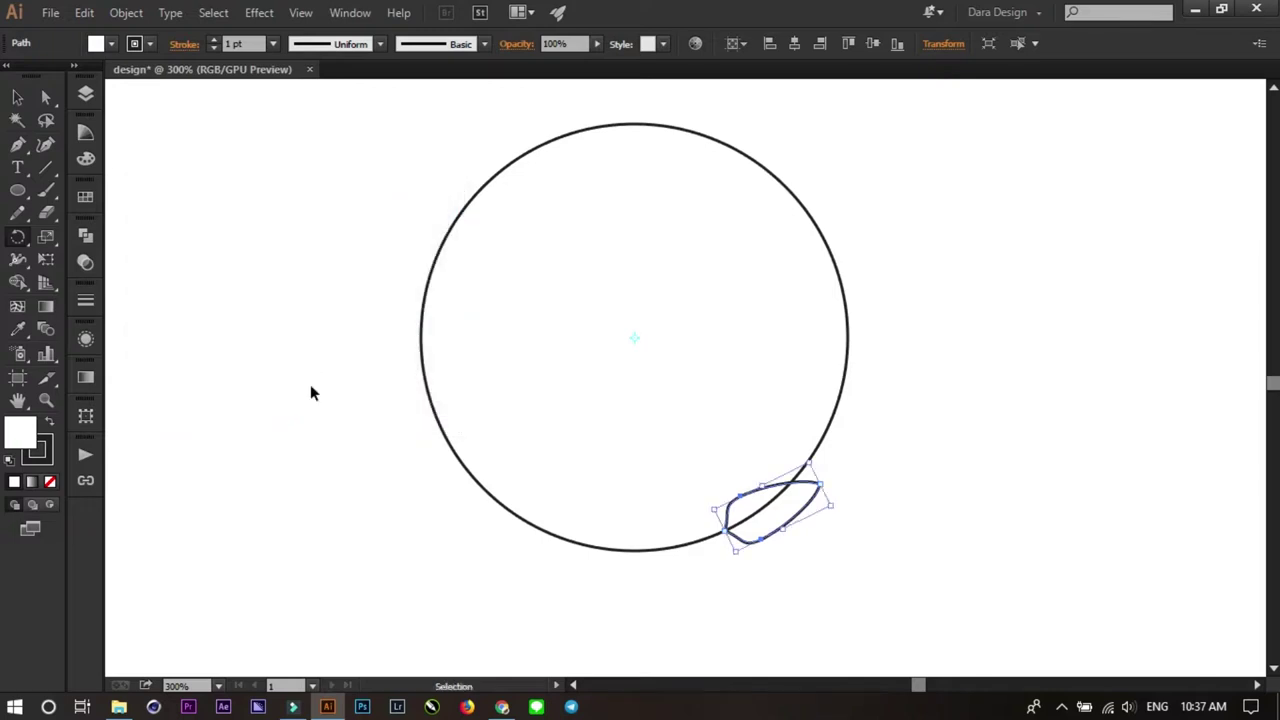
{"action": "key", "text": "ctrl+z"}
{"action": "key", "text": "ctrl+a"}
{"action": "left_click", "coordinate": [637, 347], "text": "alt"}
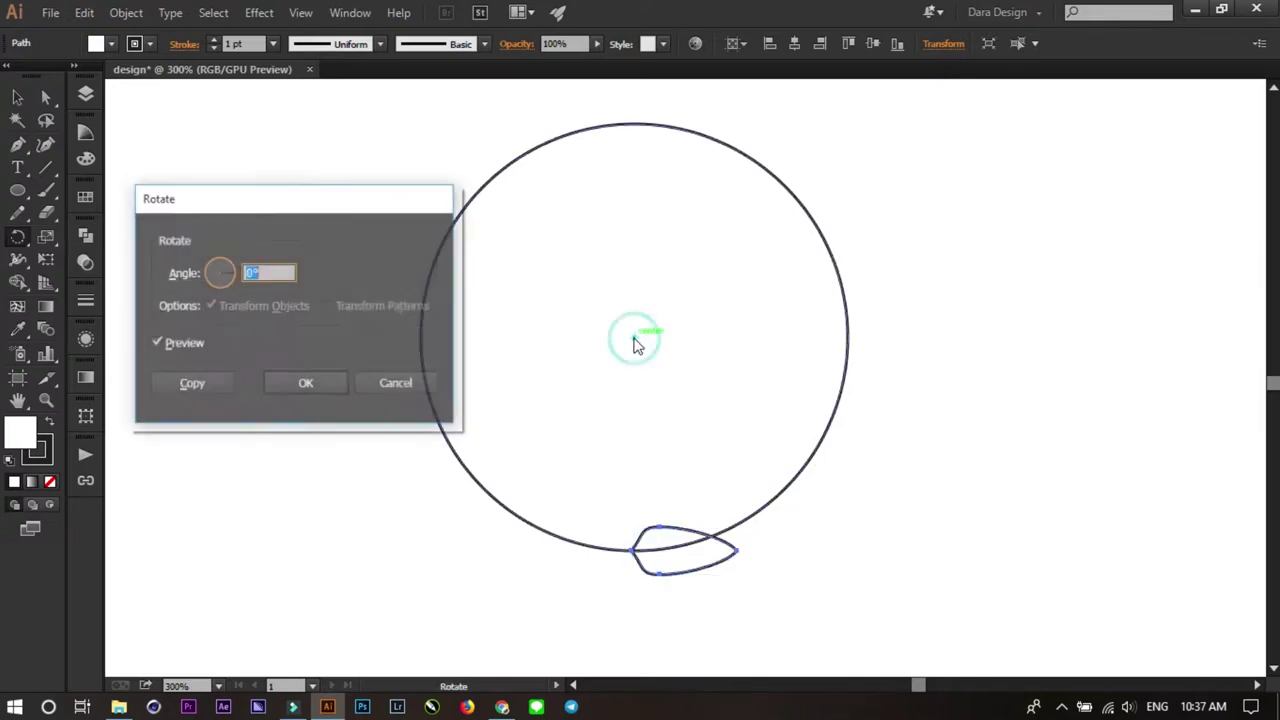
{"action": "left_click", "coordinate": [394, 385]}
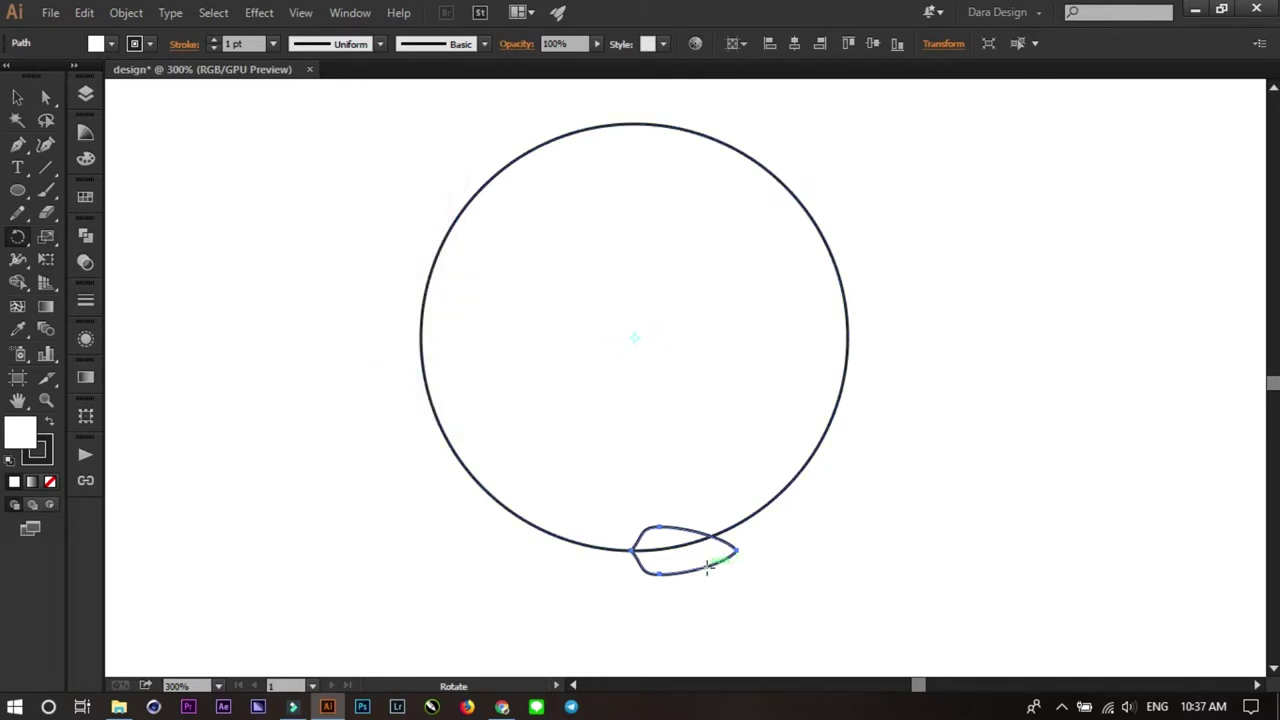
{"action": "key", "text": "v"}
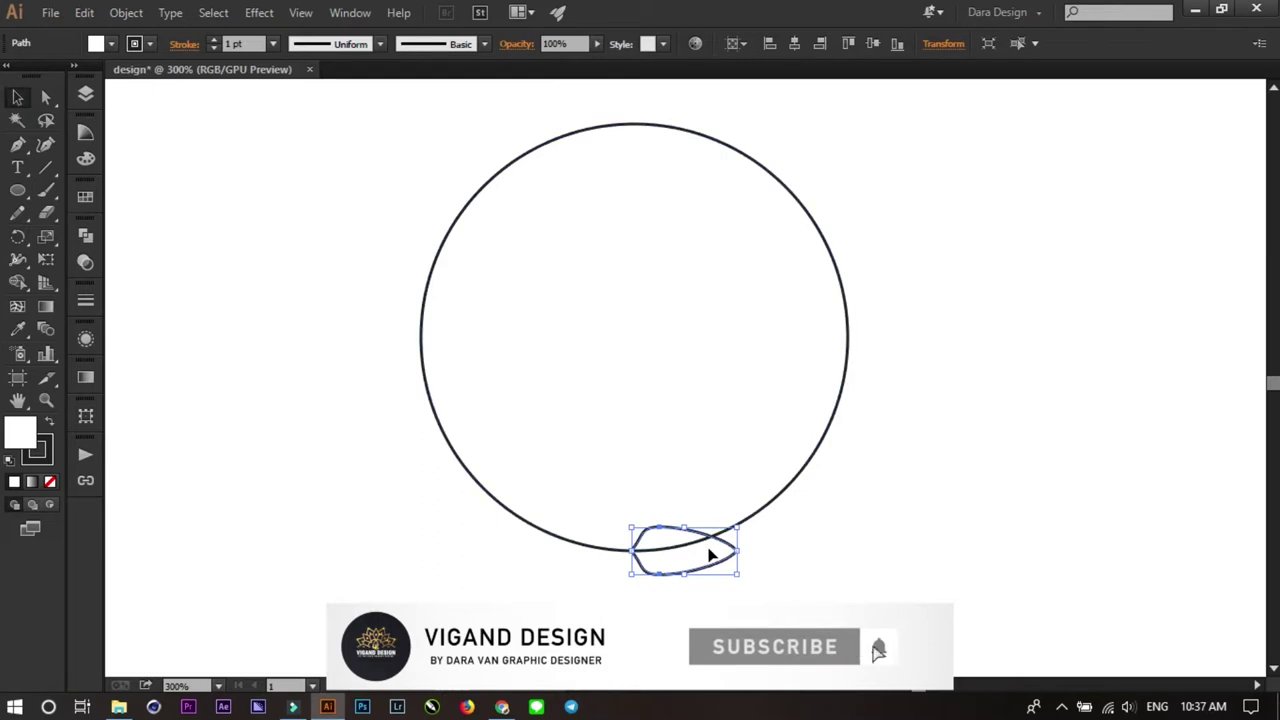
- Rotate a copy of the leaf around the circle centre, then repeat it twice with Ctrl+D
{"action": "left_click", "coordinate": [17, 236]}
{"action": "left_click", "coordinate": [635, 338]}
{"action": "mouse_move", "coordinate": [736, 550]}
{"action": "left_mouse_down"}
{"action": "mouse_move", "coordinate": [796, 496]}
{"action": "mouse_move", "coordinate": [796, 474]}
{"action": "left_mouse_up"}
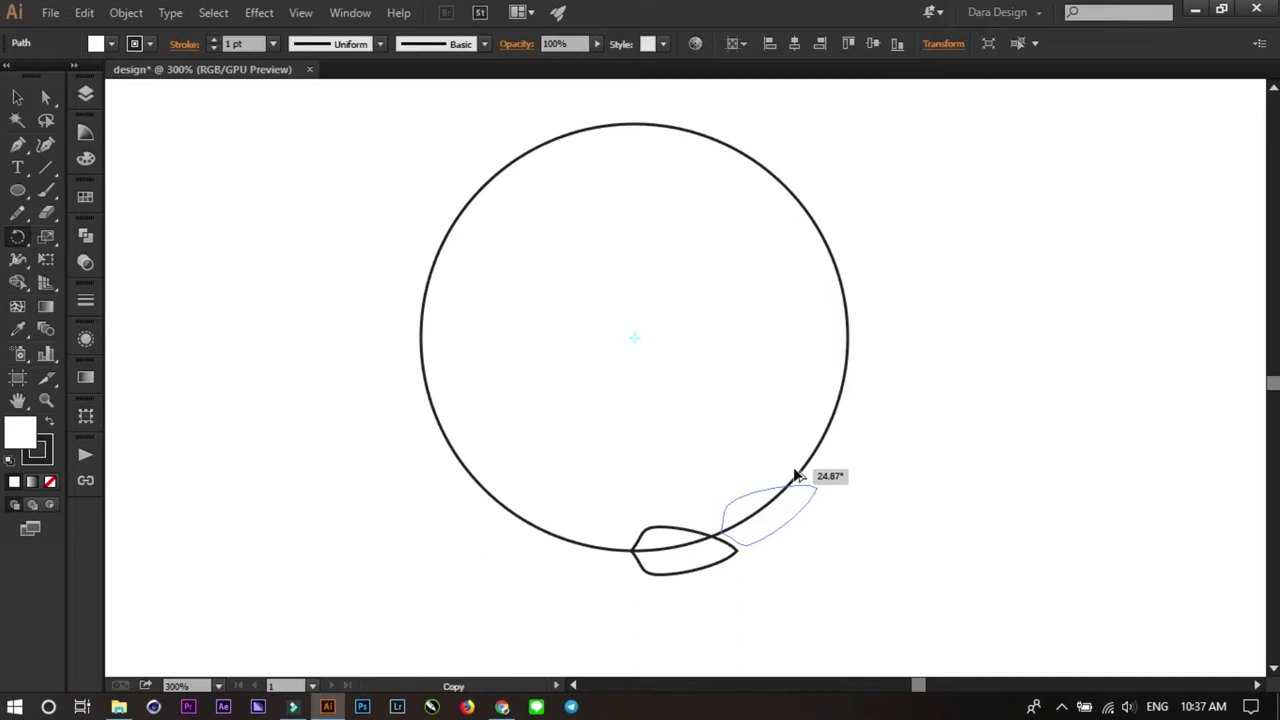
{"action": "left_click_drag", "start_coordinate": [796, 476], "coordinate": [795, 477]}
{"action": "key", "text": "ctrl+d"}
{"action": "key", "text": "ctrl+d"}
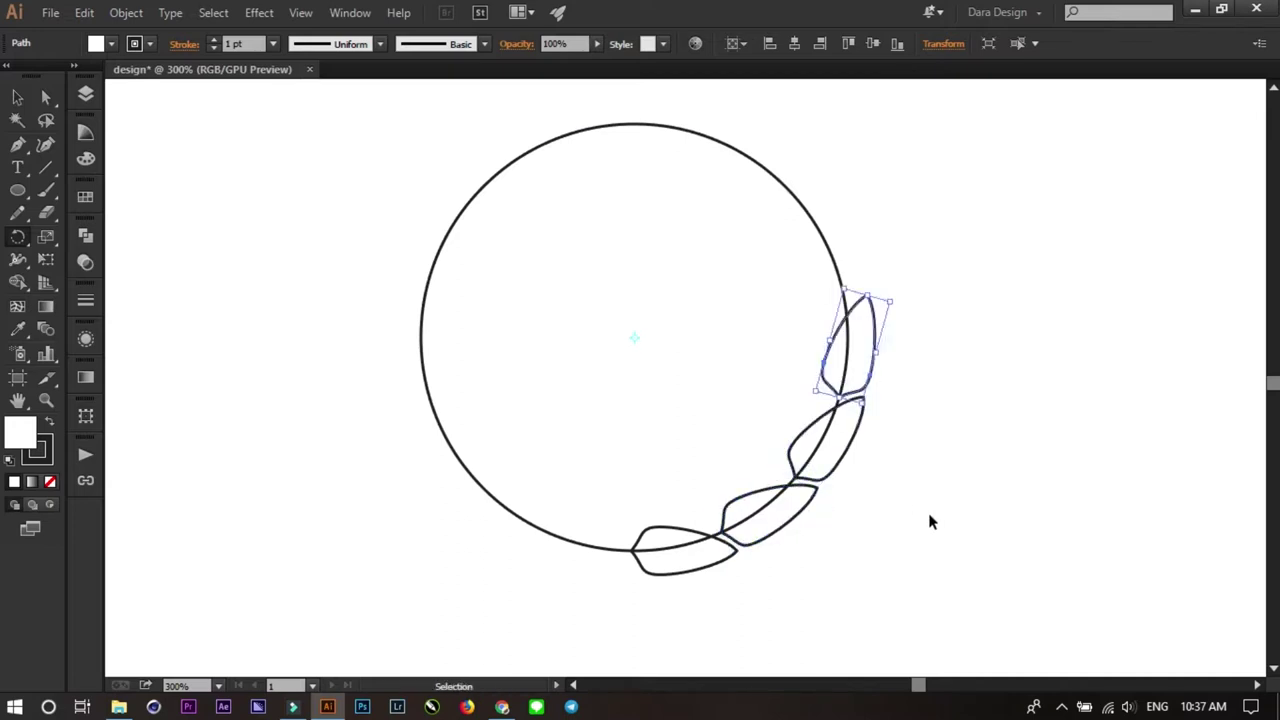
{"action": "key", "text": "ctrl+d"}
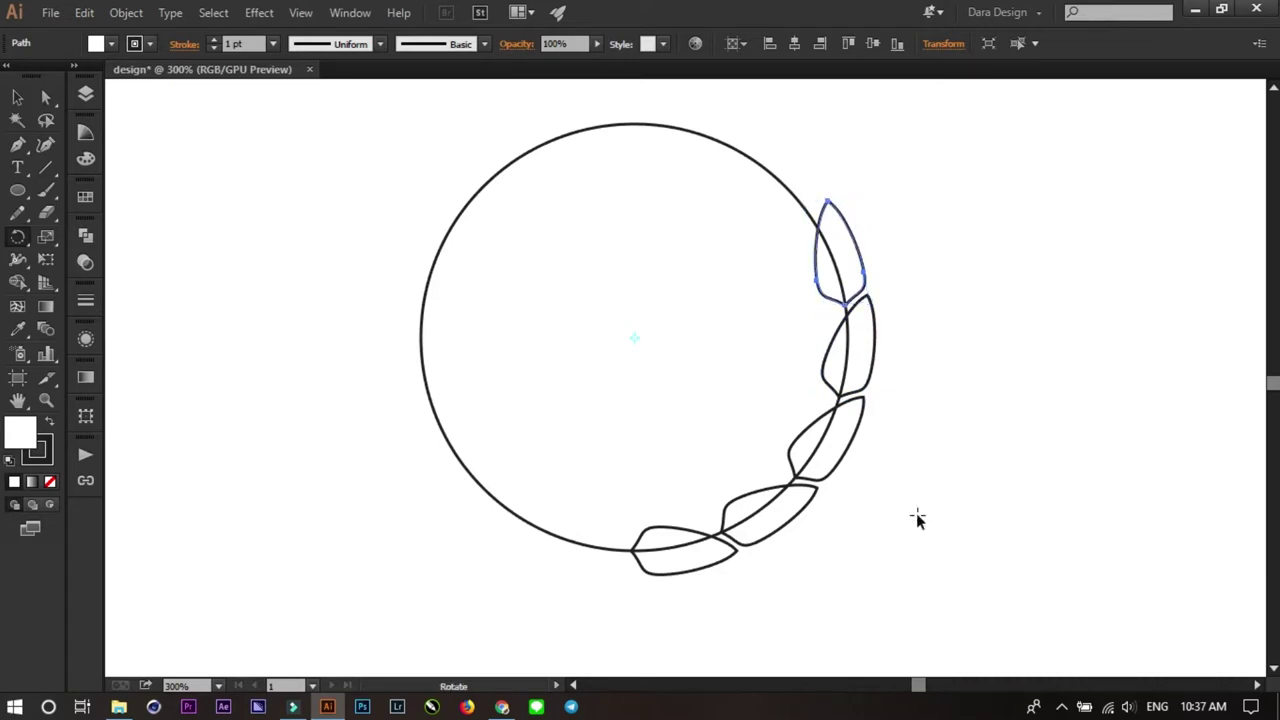
- Deselect, check the circle, and undo the latest leaf copy
{"action": "left_click", "coordinate": [917, 515]}
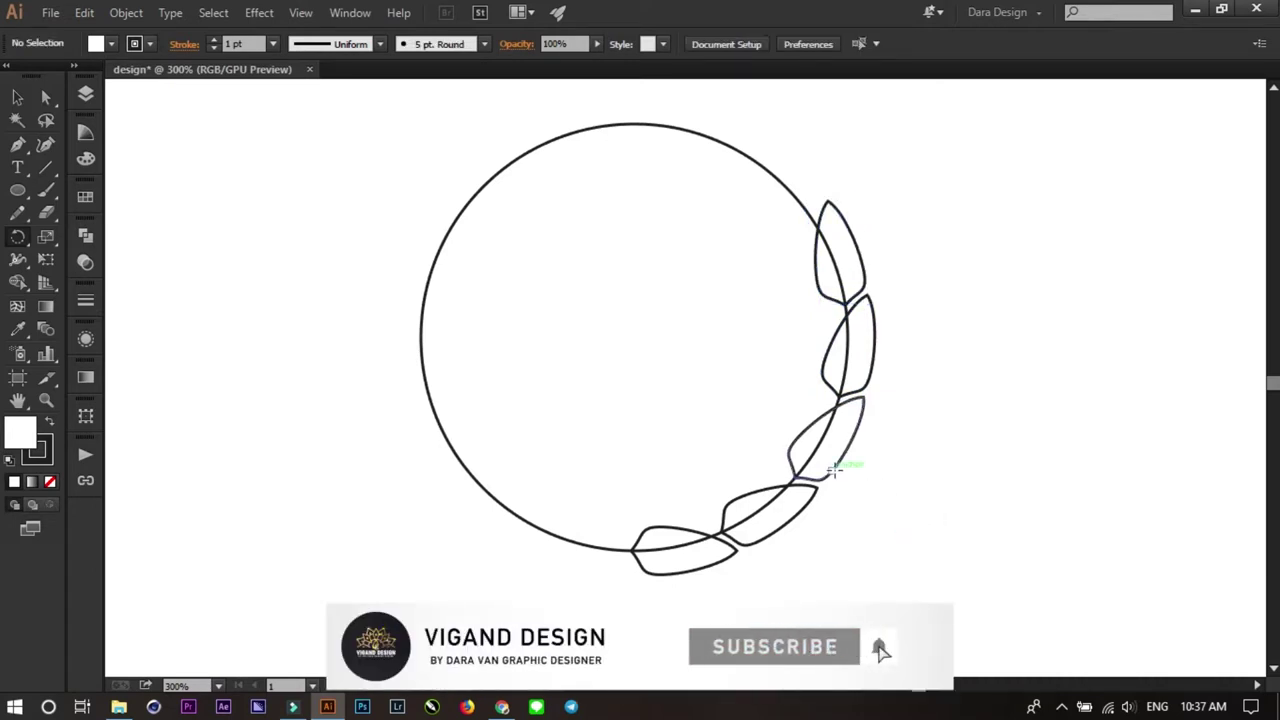
{"action": "left_click", "coordinate": [16, 98]}
{"action": "left_click_drag", "start_coordinate": [430, 518], "coordinate": [678, 322]}
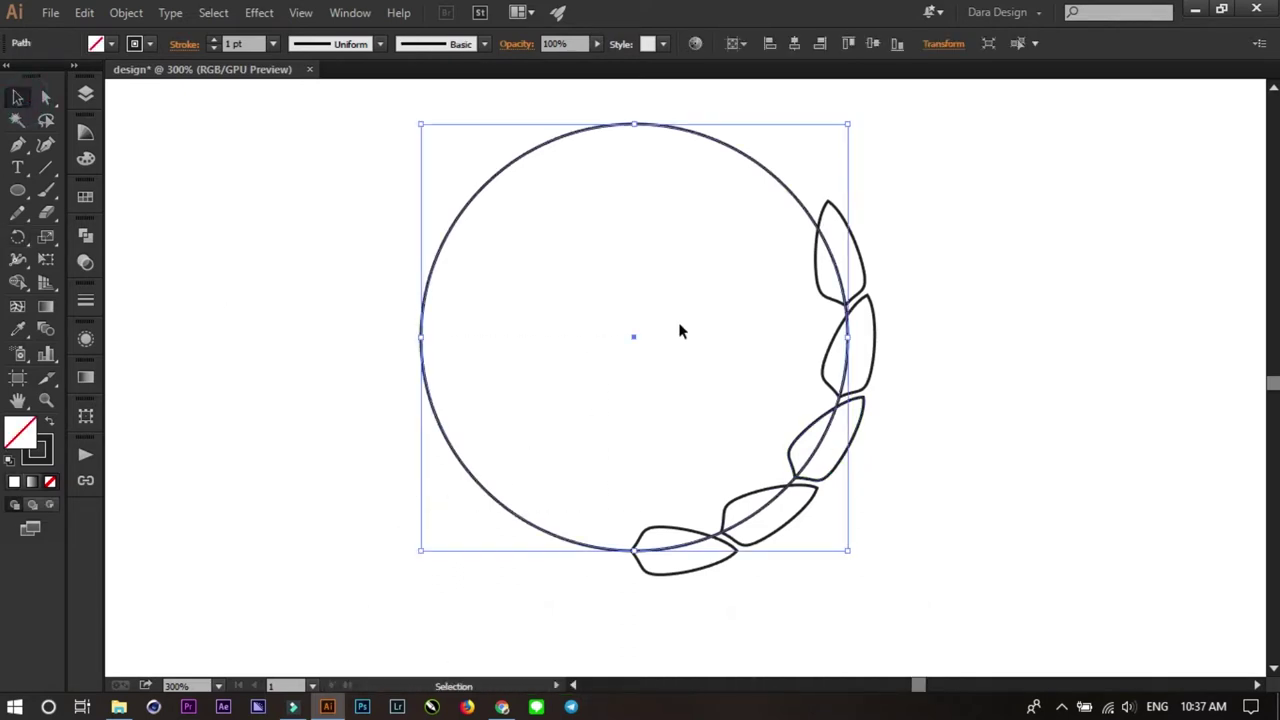
{"action": "left_click", "coordinate": [912, 466]}
{"action": "key", "text": "ctrl+z"}
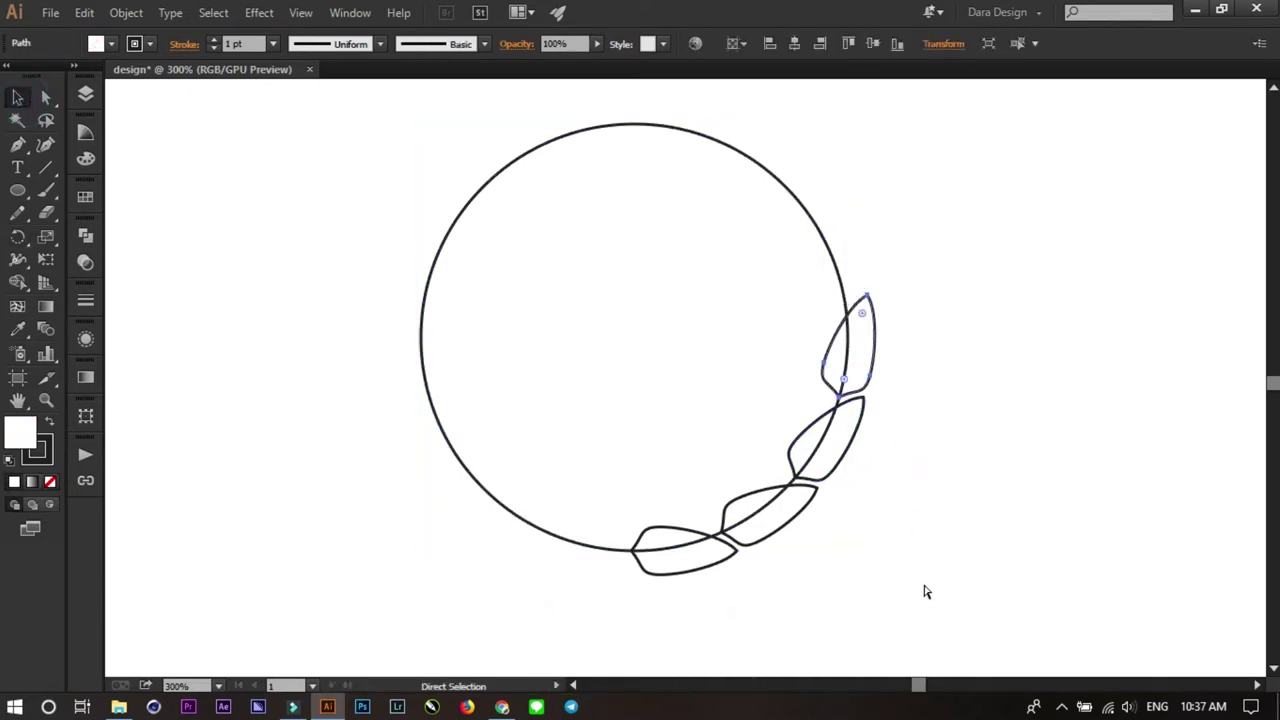
- Undo the remaining copies, move the single leaf up inside the circle and tilt it about 22°
{"action": "key", "text": "ctrl+z"}
{"action": "key", "text": "ctrl+z"}
{"action": "key", "text": "ctrl+z"}
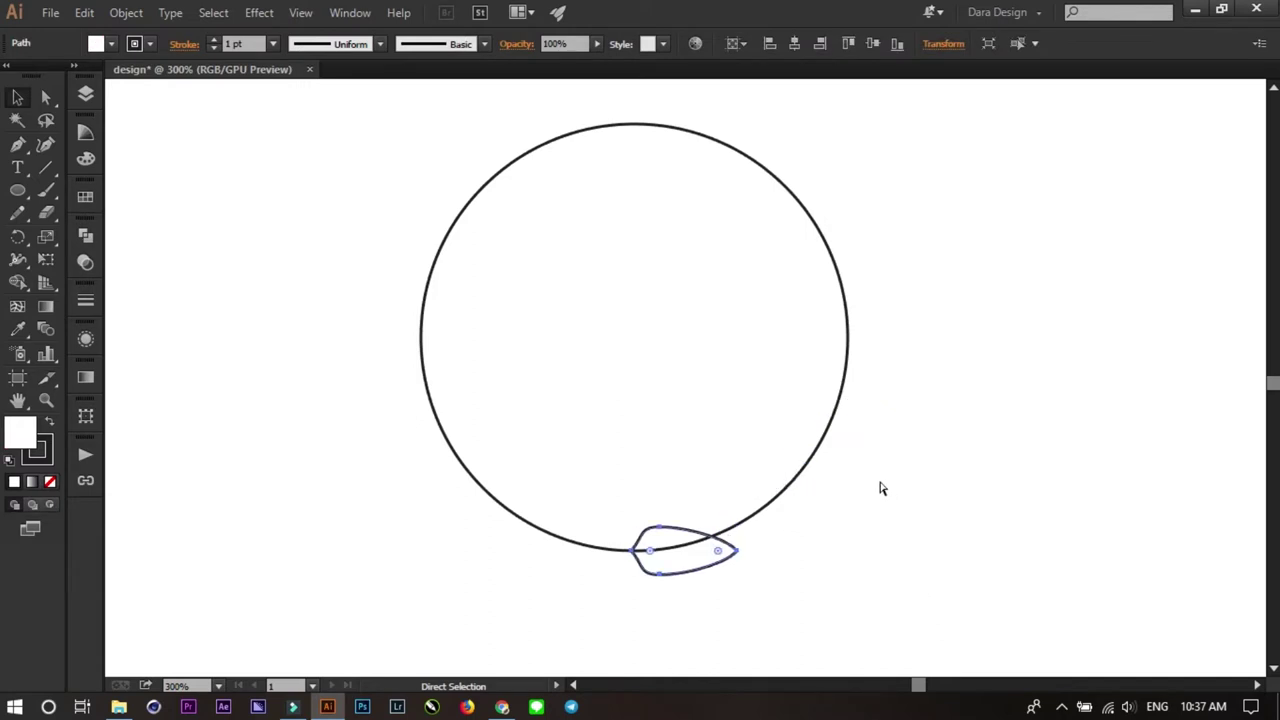
{"action": "key", "text": "ctrl+z"}
{"action": "key", "text": "ctrl+z"}
{"action": "key", "text": "ctrl+z"}
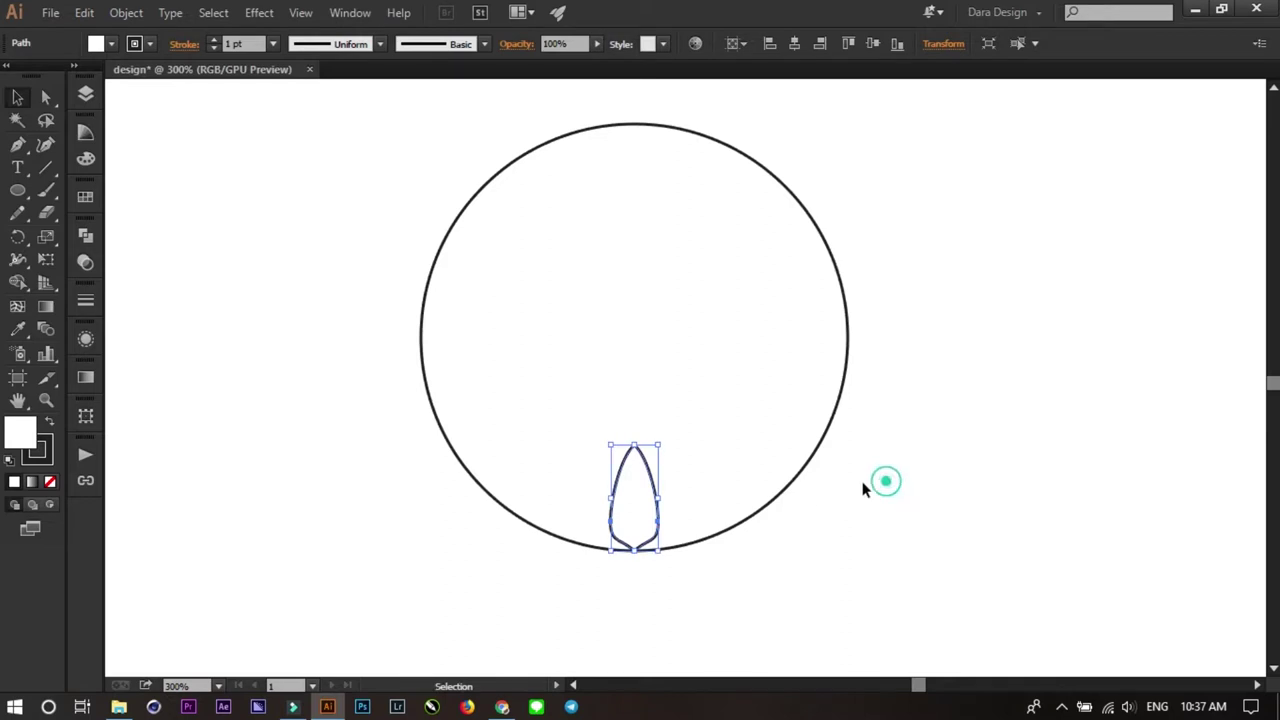
{"action": "left_click", "coordinate": [886, 484]}
{"action": "scroll", "coordinate": [617, 466], "scroll_direction": "up", "scroll_amount": 3}
{"action": "left_click_drag", "start_coordinate": [690, 466], "coordinate": [688, 330]}
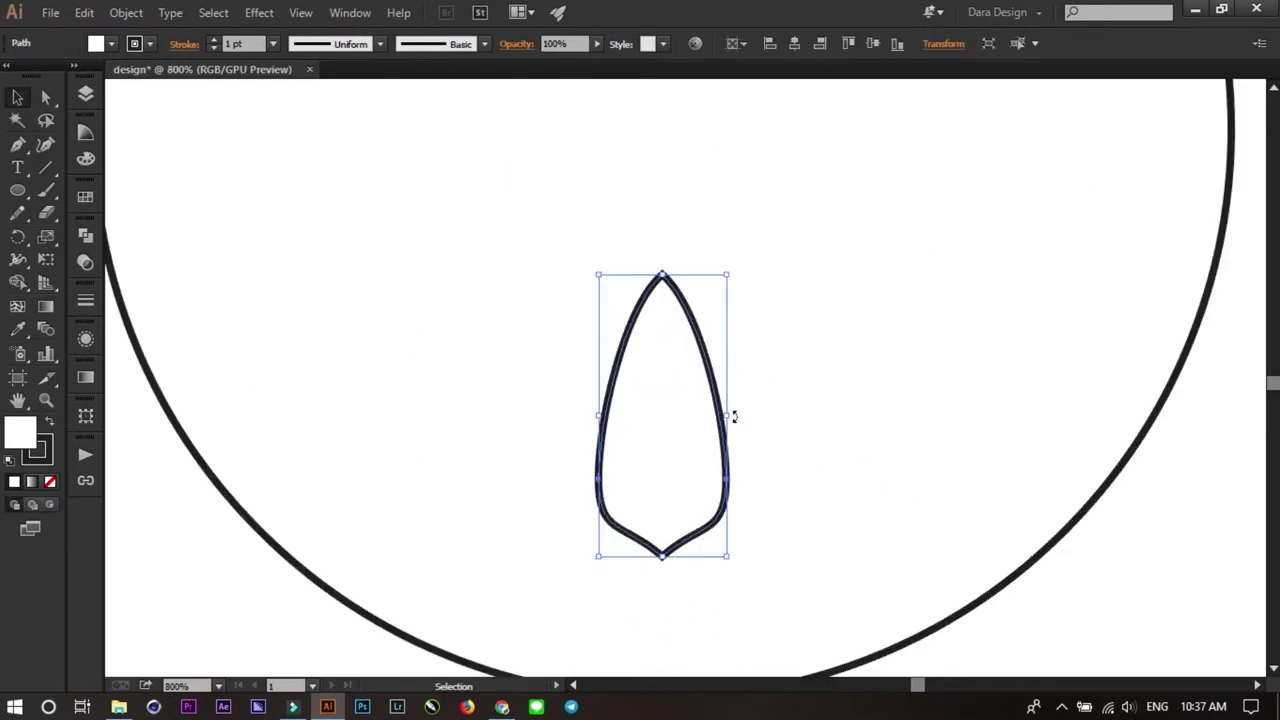
{"action": "left_click_drag", "start_coordinate": [733, 416], "coordinate": [754, 380]}
{"action": "right_click", "coordinate": [706, 405]}
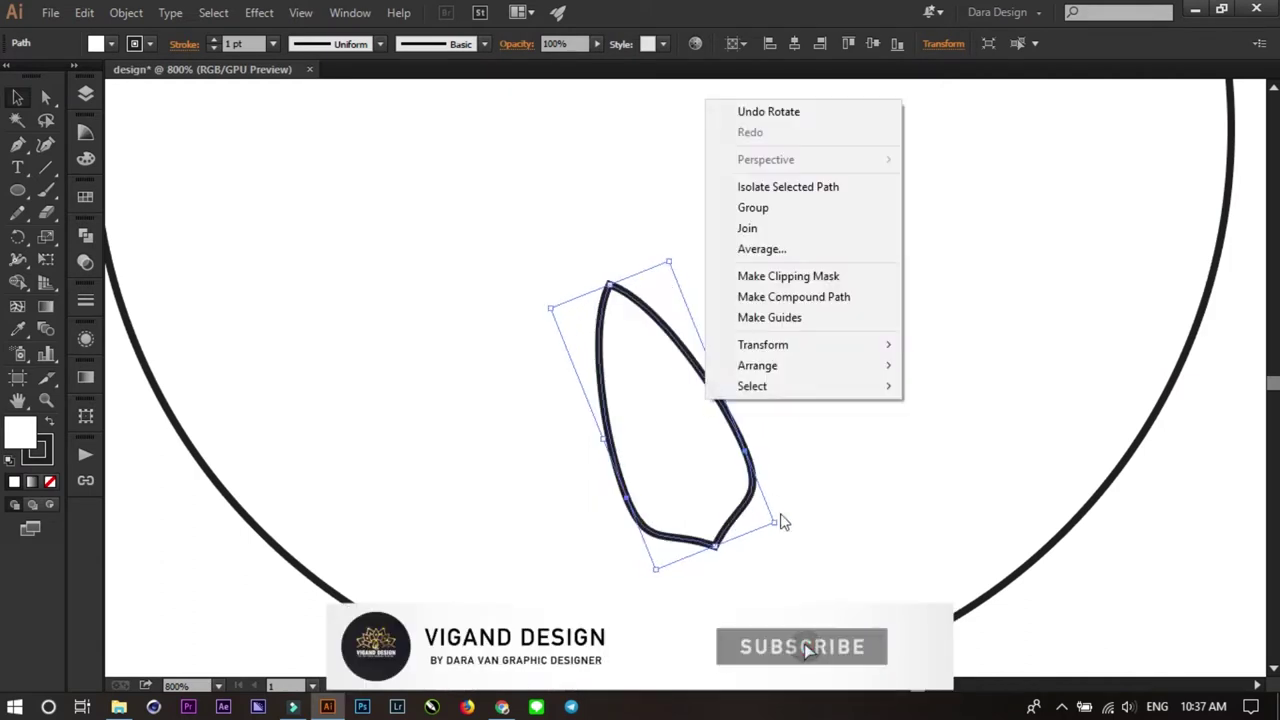
- Make a vertically reflected copy of the leaf and shift it to the right
{"action": "mouse_move", "coordinate": [763, 344]}
{"action": "left_click", "coordinate": [940, 412]}
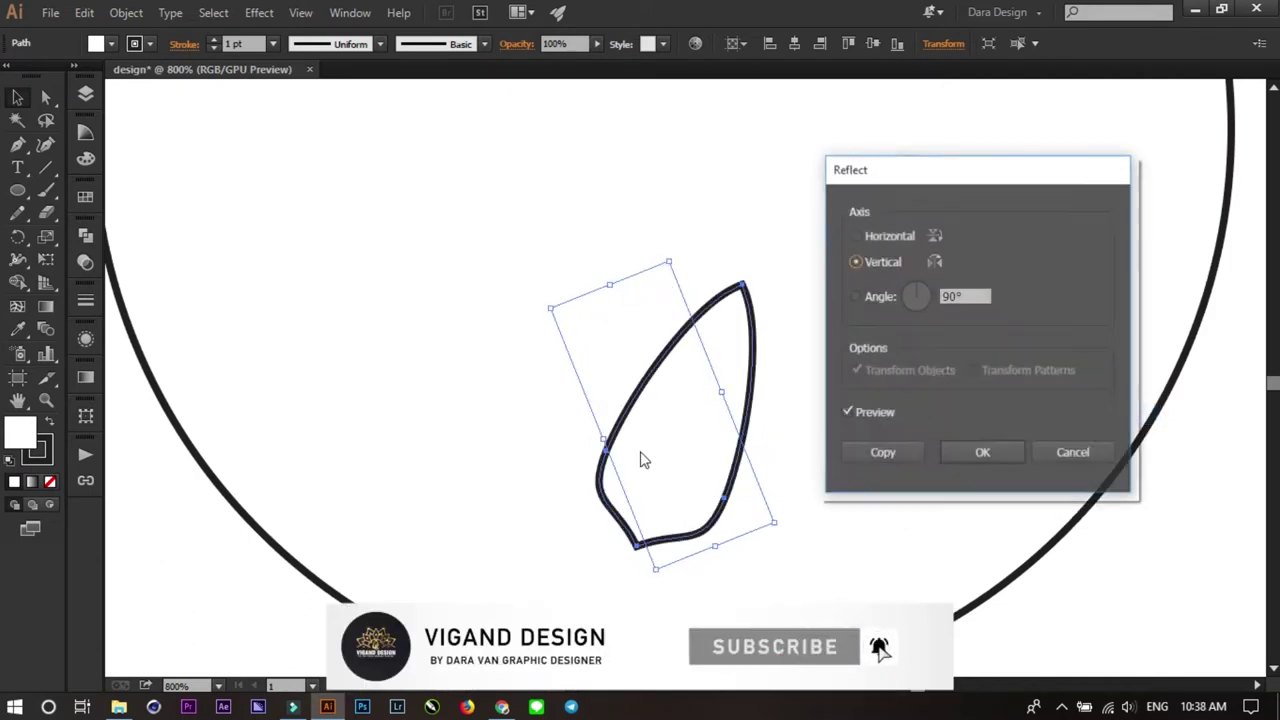
{"action": "left_click", "coordinate": [883, 454]}
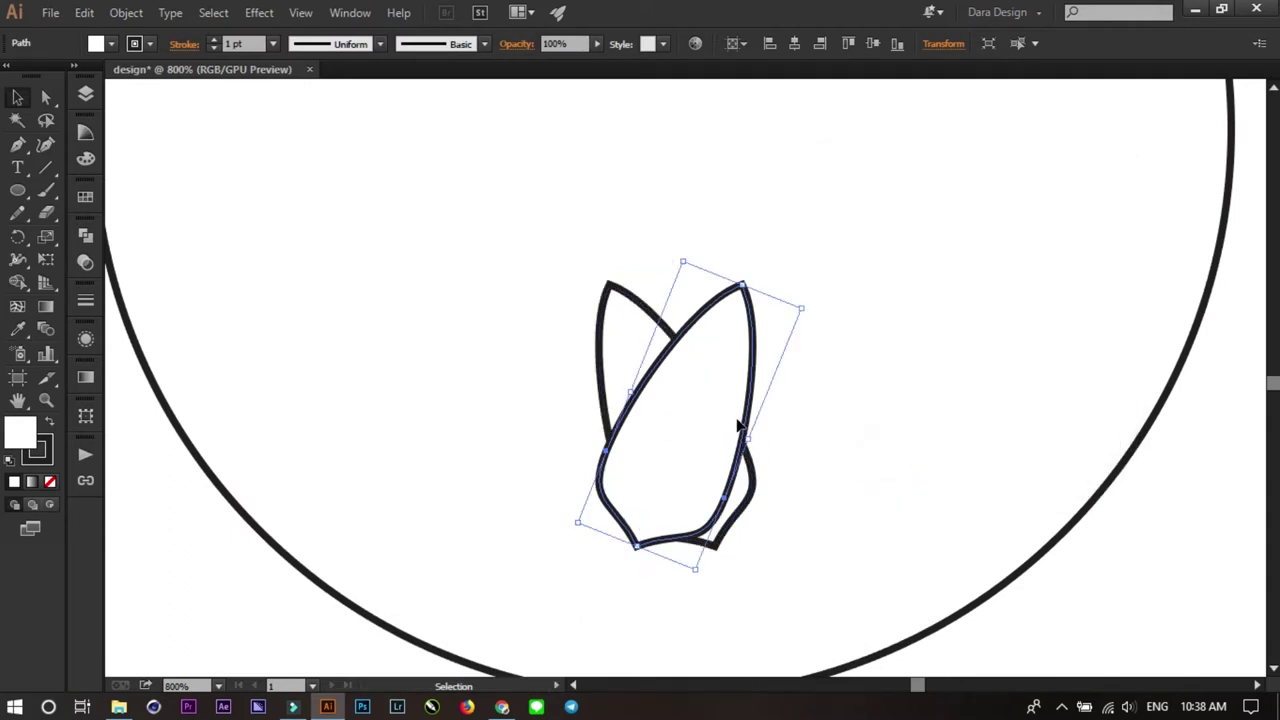
{"action": "left_click_drag", "start_coordinate": [748, 422], "coordinate": [908, 423]}
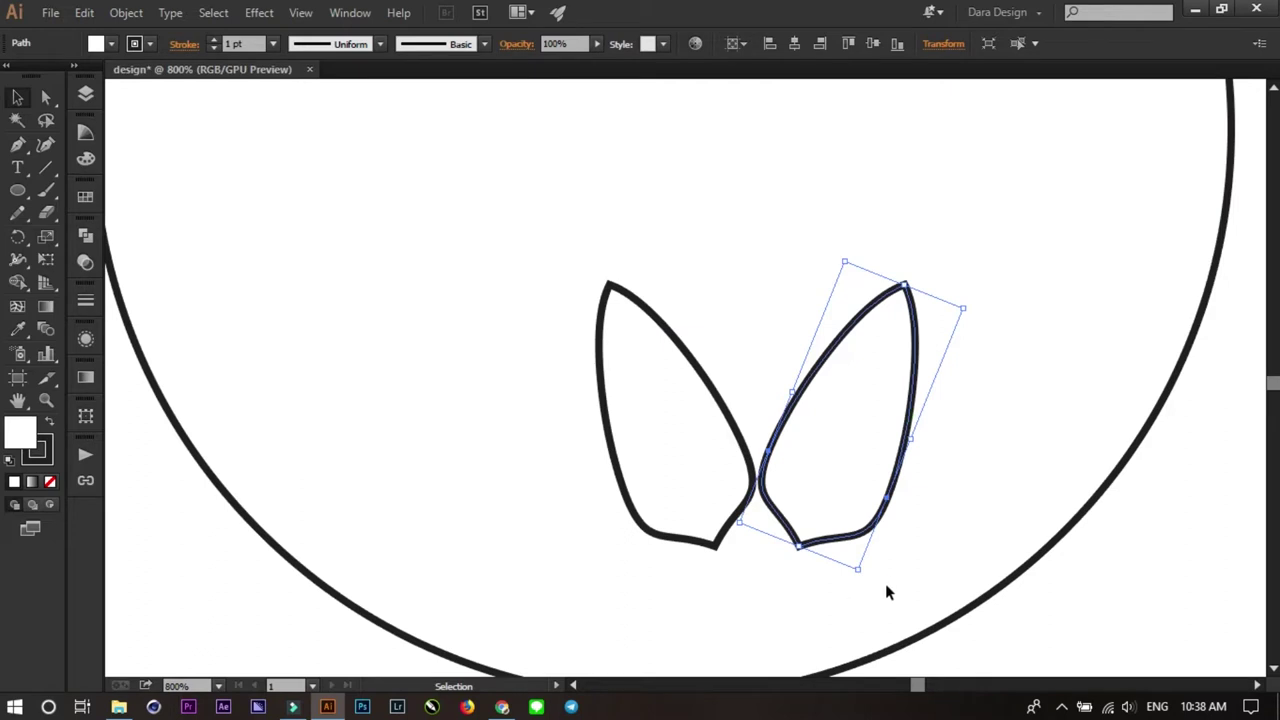
{"action": "left_click", "coordinate": [926, 552]}
- Select both leaves and group them into one pair
{"action": "key", "text": "a"}
{"action": "left_click", "coordinate": [17, 97]}
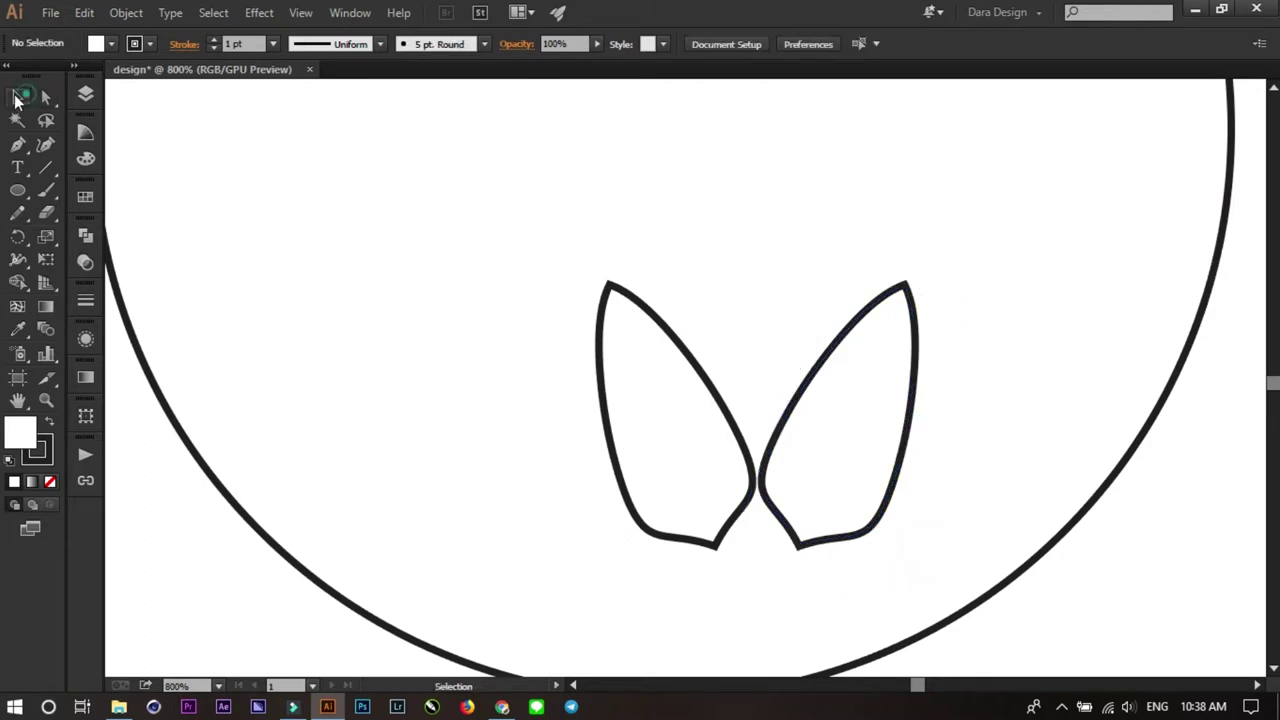
{"action": "left_click_drag", "start_coordinate": [476, 333], "coordinate": [827, 504]}
{"action": "right_click", "coordinate": [816, 460]}
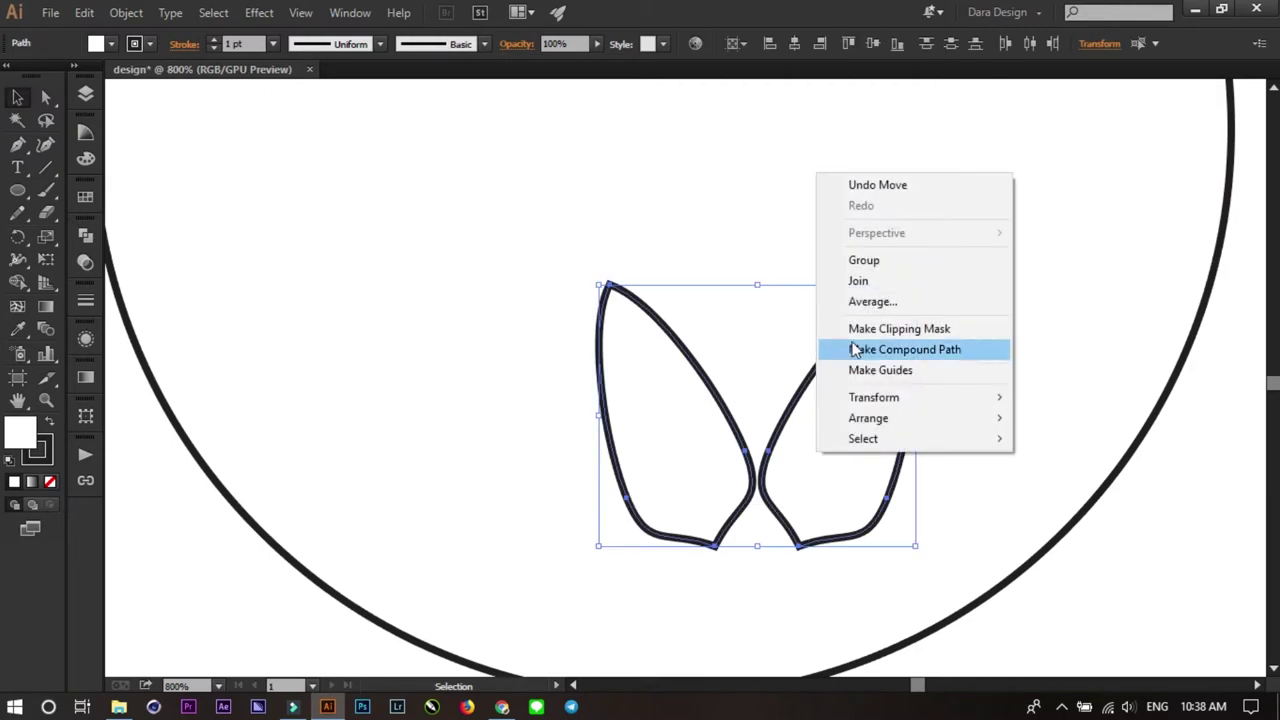
{"action": "left_click", "coordinate": [862, 262]}
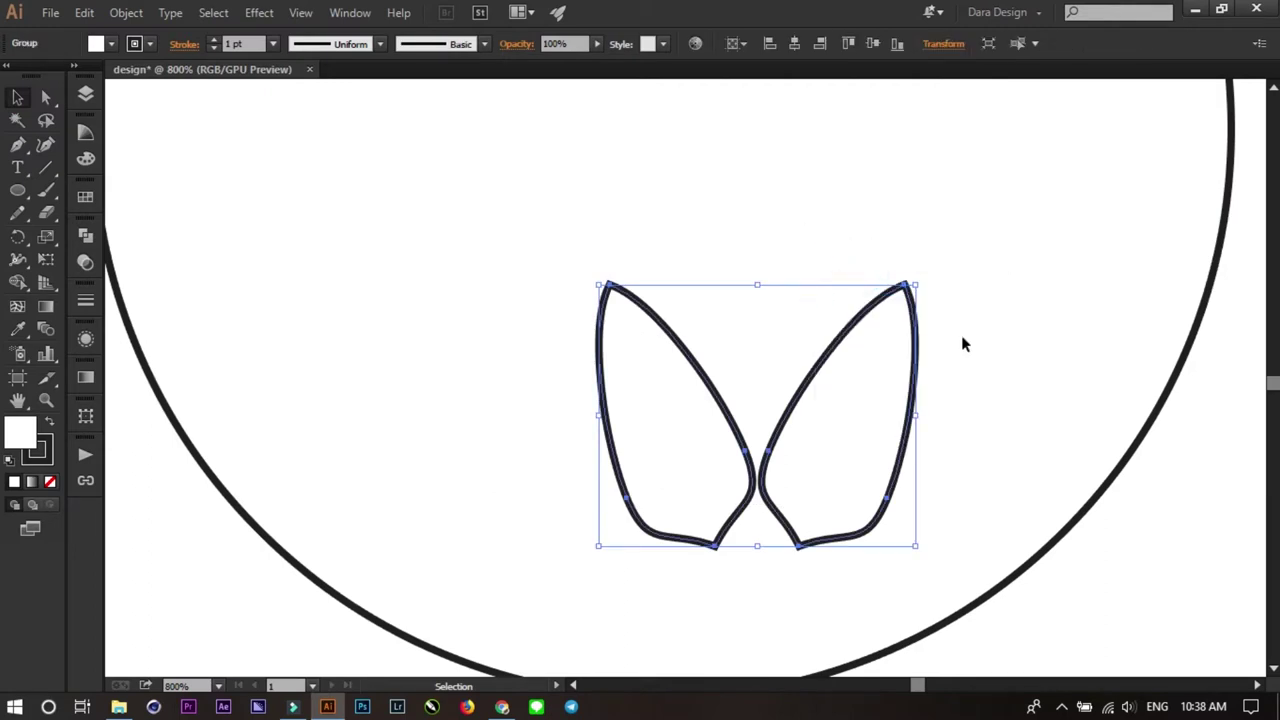
{"action": "left_click", "coordinate": [1093, 510], "text": "shift"}
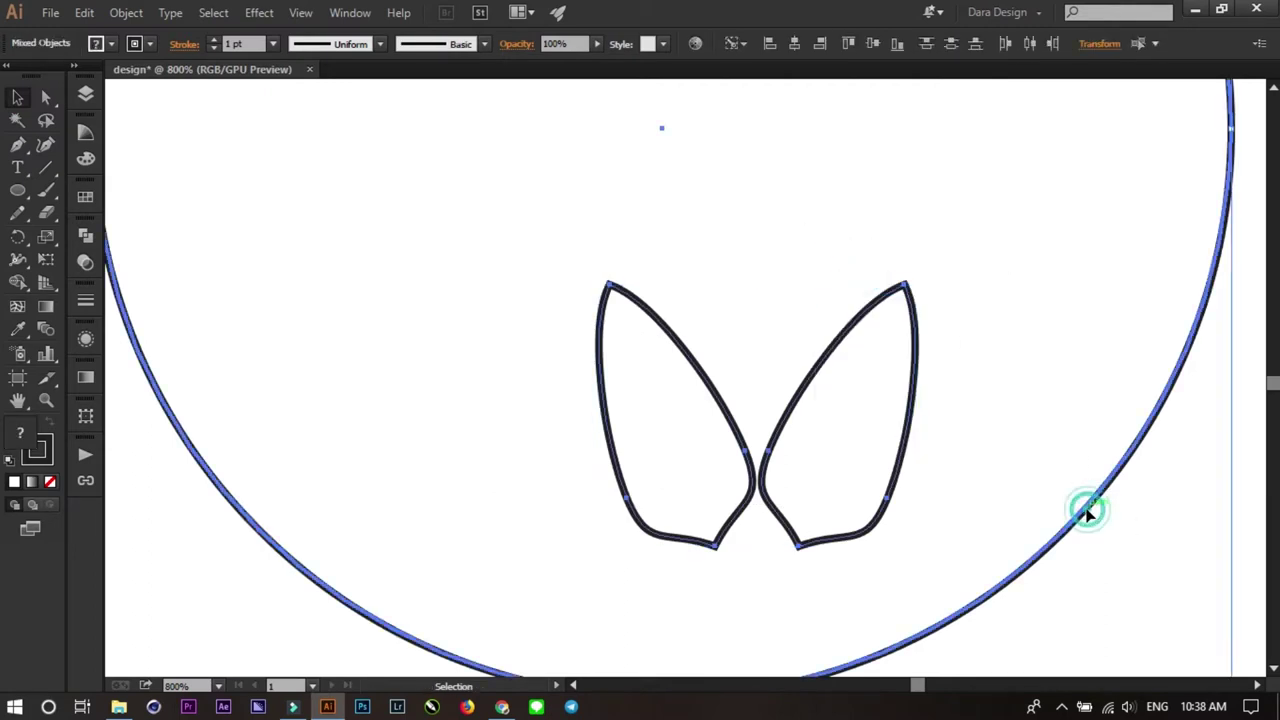
- Centre the leaf pair horizontally on the circle and rotate it -90°
{"action": "left_click", "coordinate": [793, 50]}
{"action": "left_click", "coordinate": [806, 209]}
{"action": "left_click", "coordinate": [737, 436]}
{"action": "scroll", "coordinate": [745, 428], "scroll_direction": "down", "scroll_amount": 2}
{"action": "mouse_move", "coordinate": [778, 356]}
{"action": "left_mouse_down"}
{"action": "mouse_move", "coordinate": [825, 540]}
{"action": "mouse_move", "coordinate": [836, 537]}
{"action": "left_mouse_up"}
- Shrink the leaf pair and make it solid black with no stroke
{"action": "left_click", "coordinate": [831, 535]}
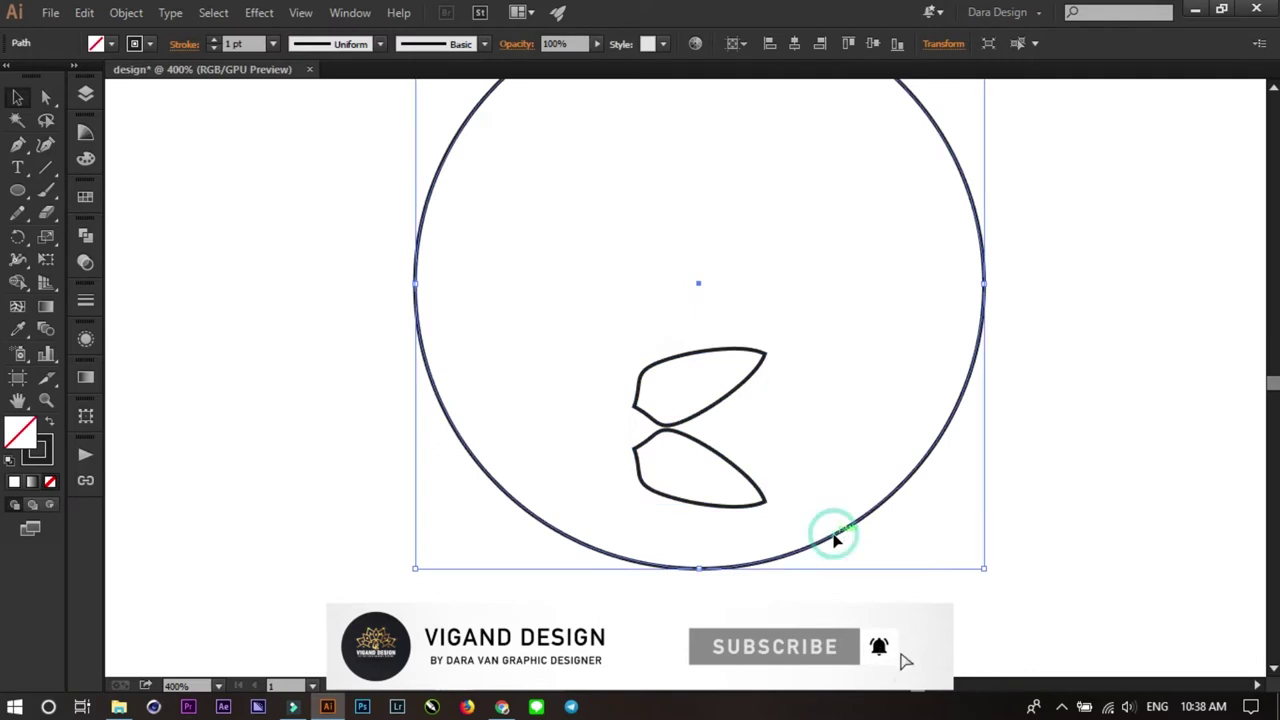
{"action": "left_click", "coordinate": [707, 482]}
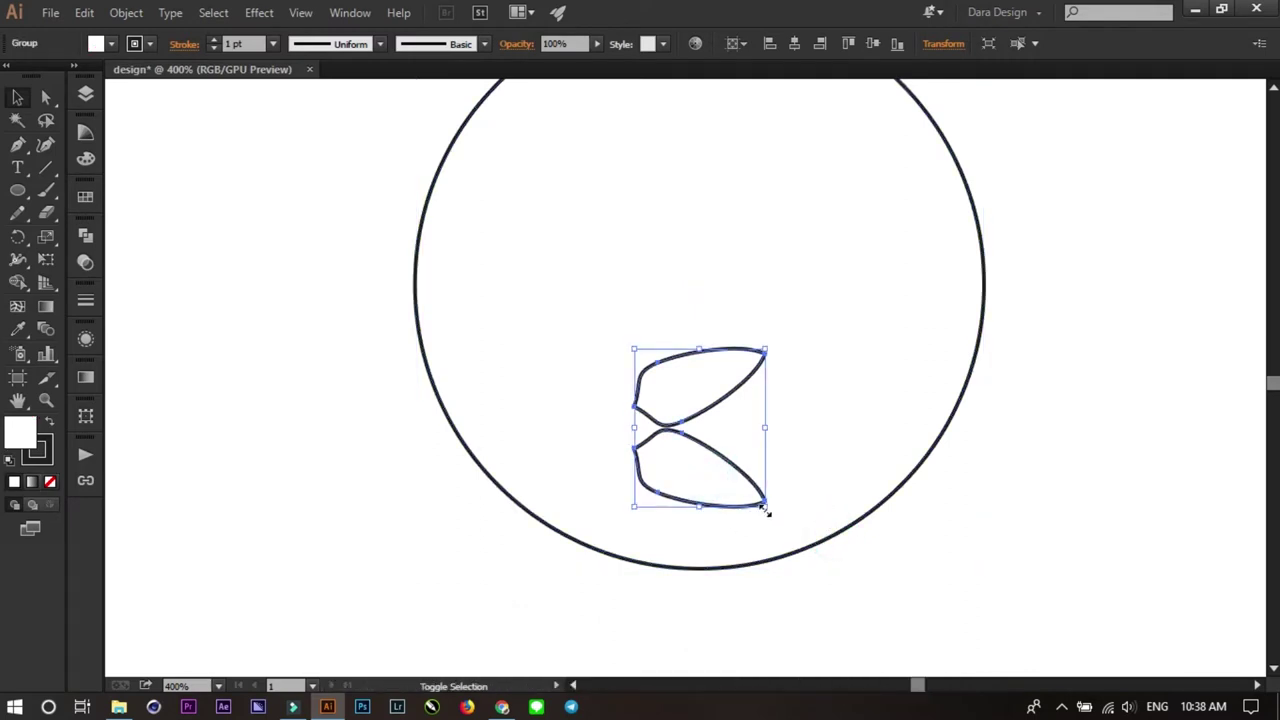
{"action": "left_click_drag", "start_coordinate": [765, 510], "coordinate": [613, 354]}
{"action": "left_click", "coordinate": [895, 604]}
{"action": "left_click", "coordinate": [50, 422]}
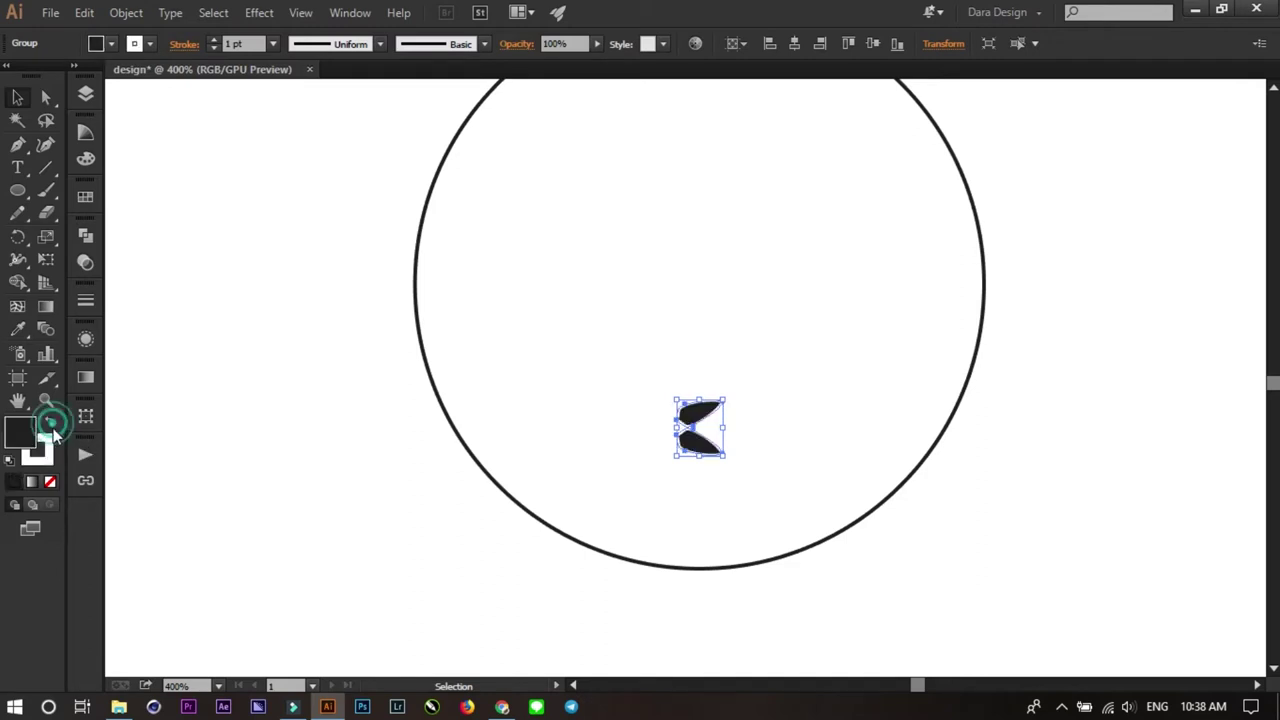
{"action": "left_click", "coordinate": [50, 482]}
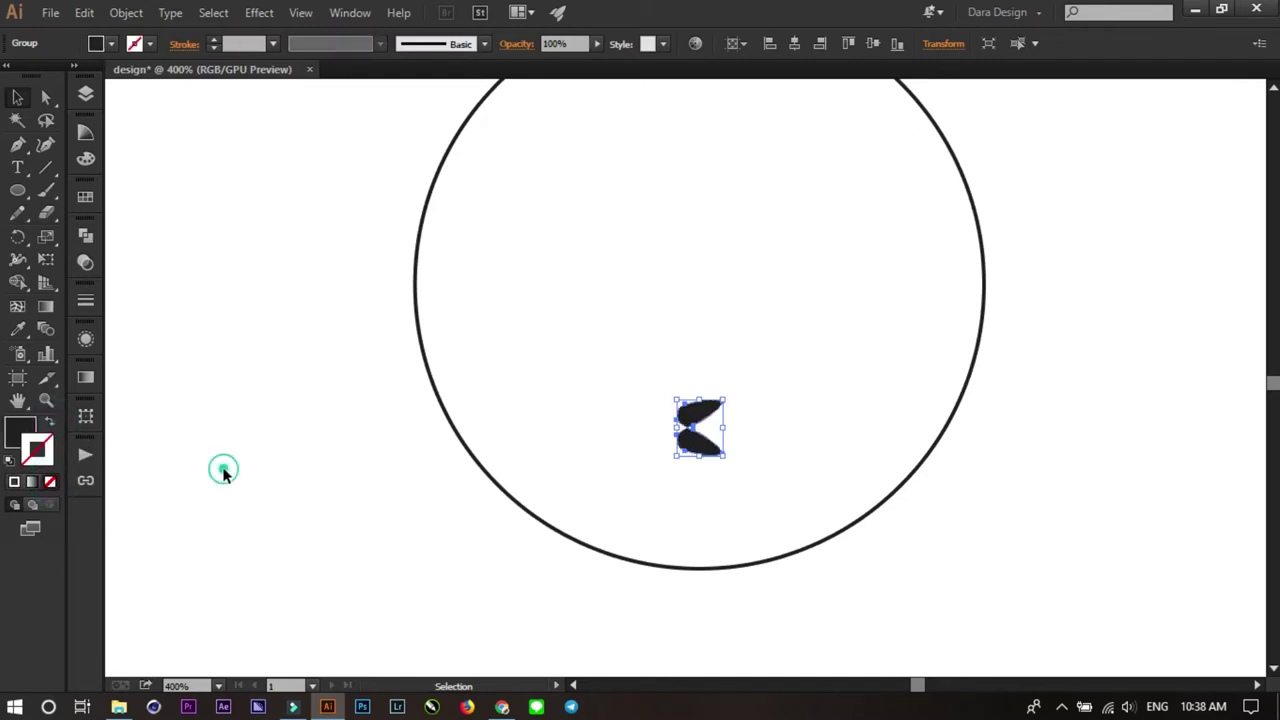
{"action": "left_click", "coordinate": [791, 633]}
- Move the leaf pair down so its joined tips rest on the circle's bottom edge
{"action": "left_click_drag", "start_coordinate": [706, 440], "coordinate": [721, 583]}
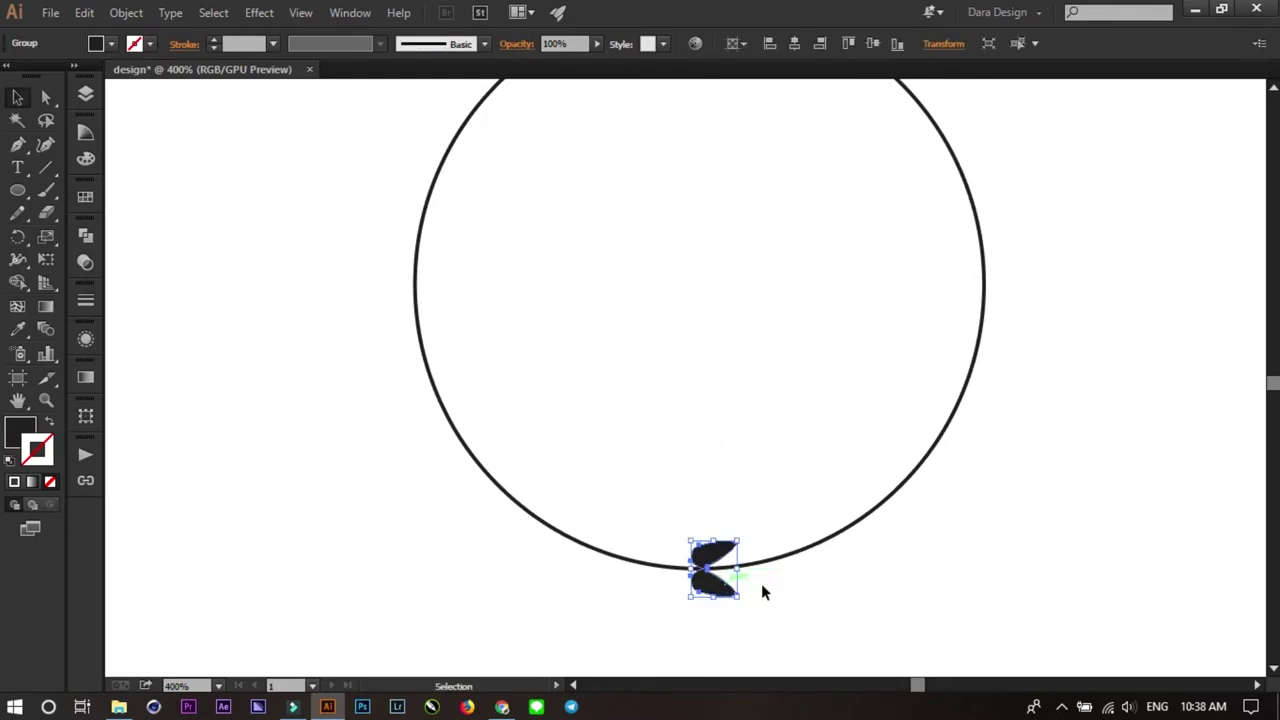
{"action": "left_click", "coordinate": [771, 556], "text": "shift"}
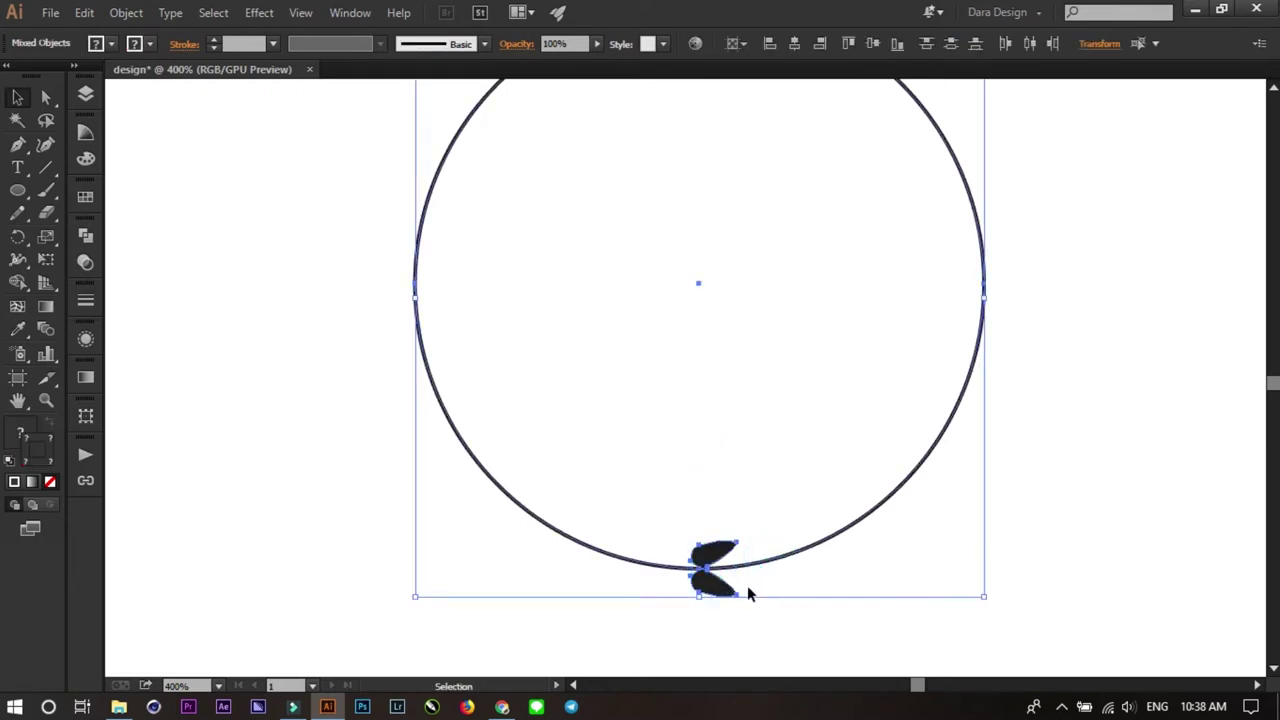
{"action": "left_click", "coordinate": [286, 457]}
{"action": "left_click", "coordinate": [704, 590]}
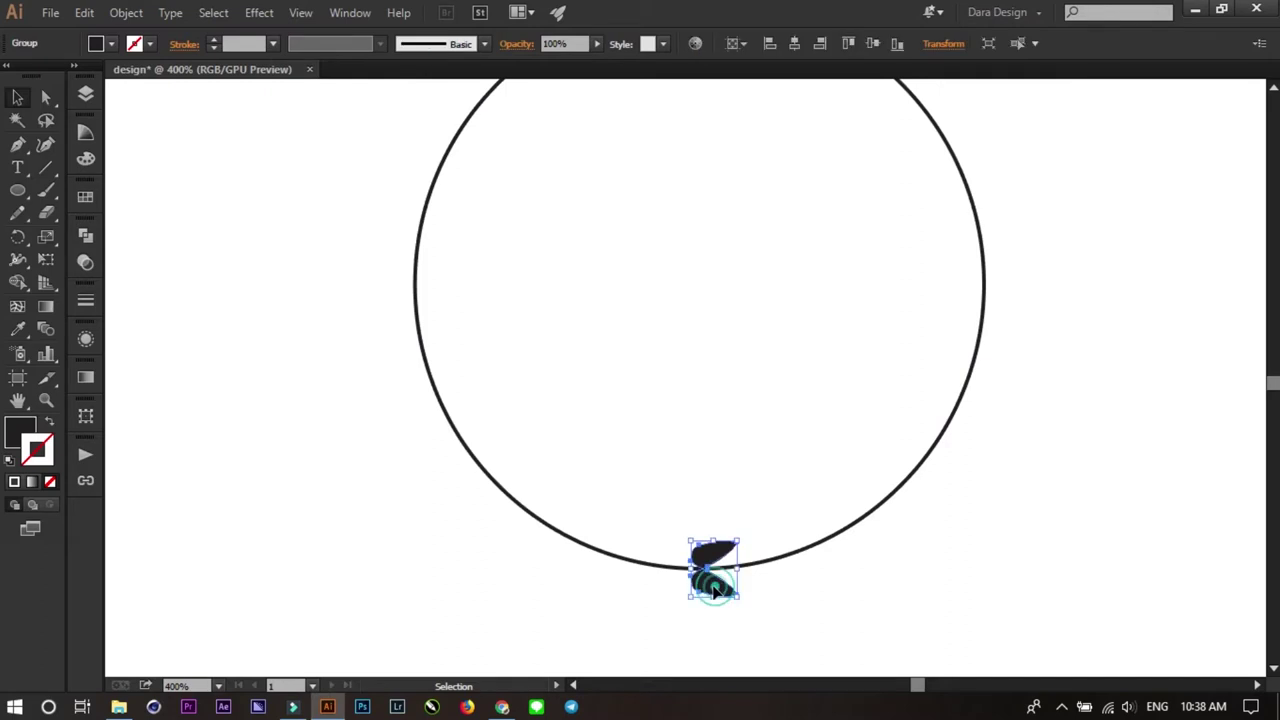
{"action": "left_click", "coordinate": [17, 236]}
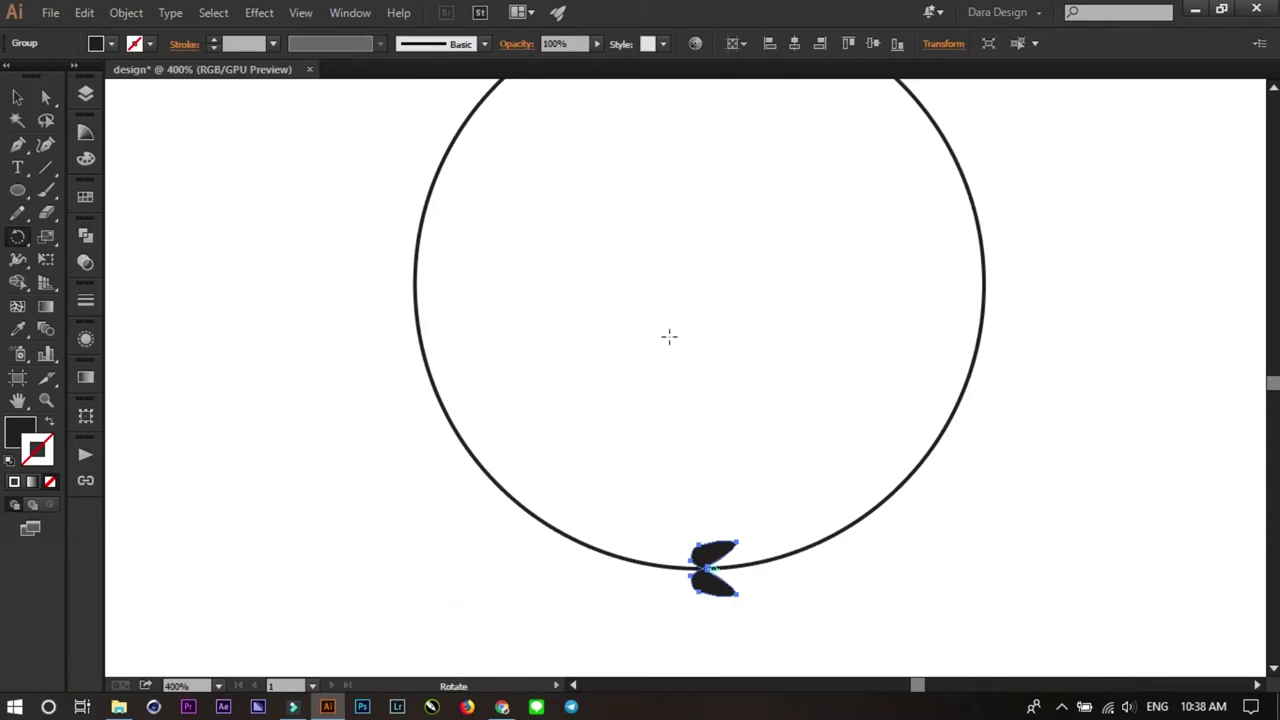
{"action": "scroll", "coordinate": [724, 382], "scroll_direction": "down", "scroll_amount": 2}
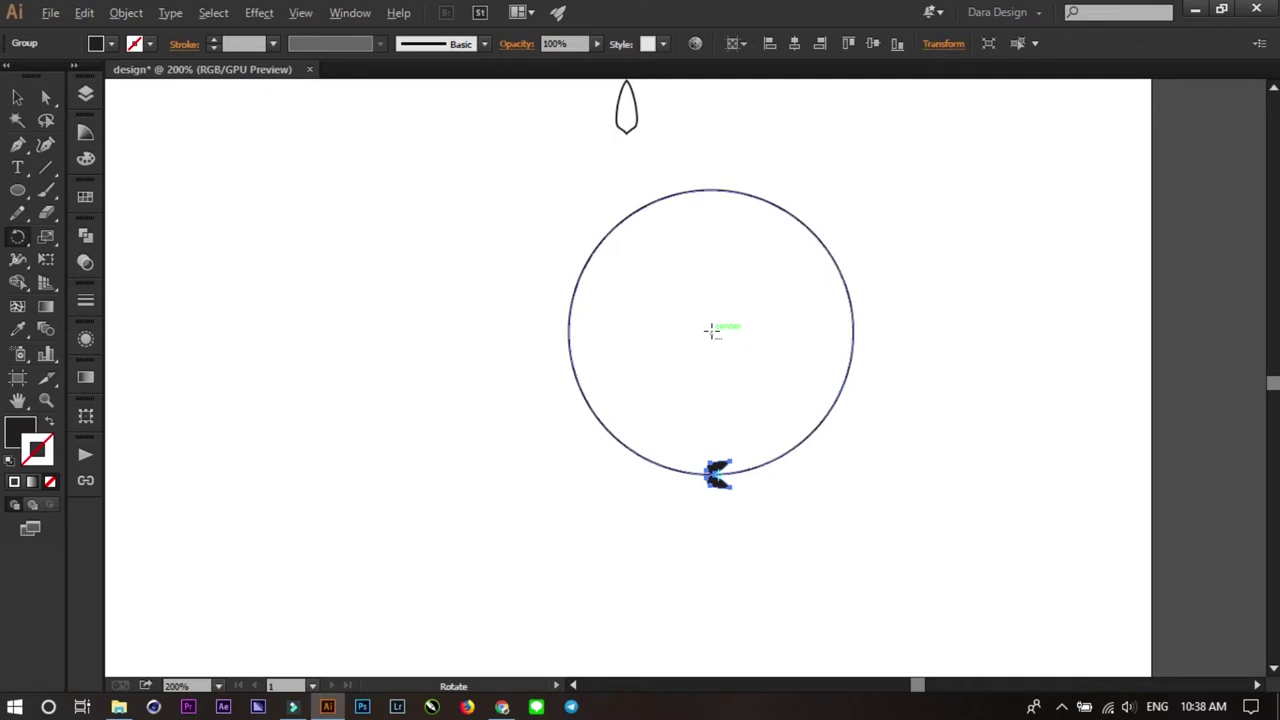
{"action": "left_click", "coordinate": [711, 331], "text": "alt"}
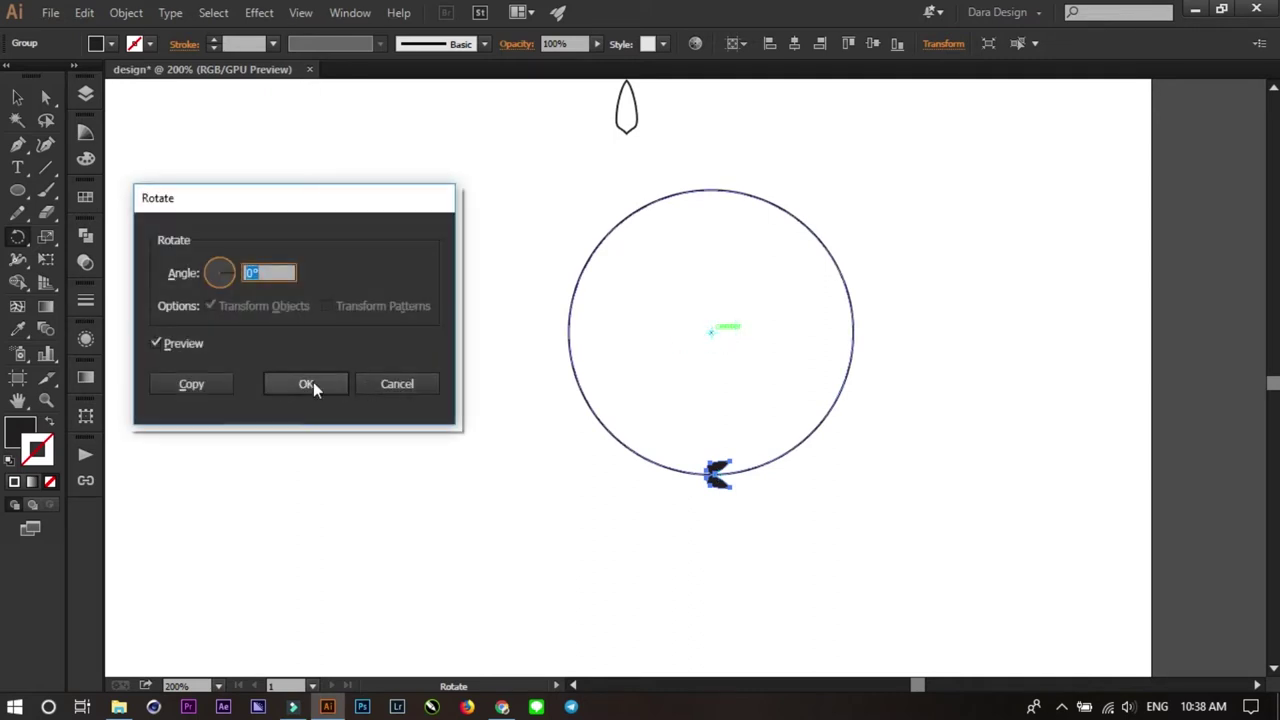
{"action": "left_click", "coordinate": [311, 386]}
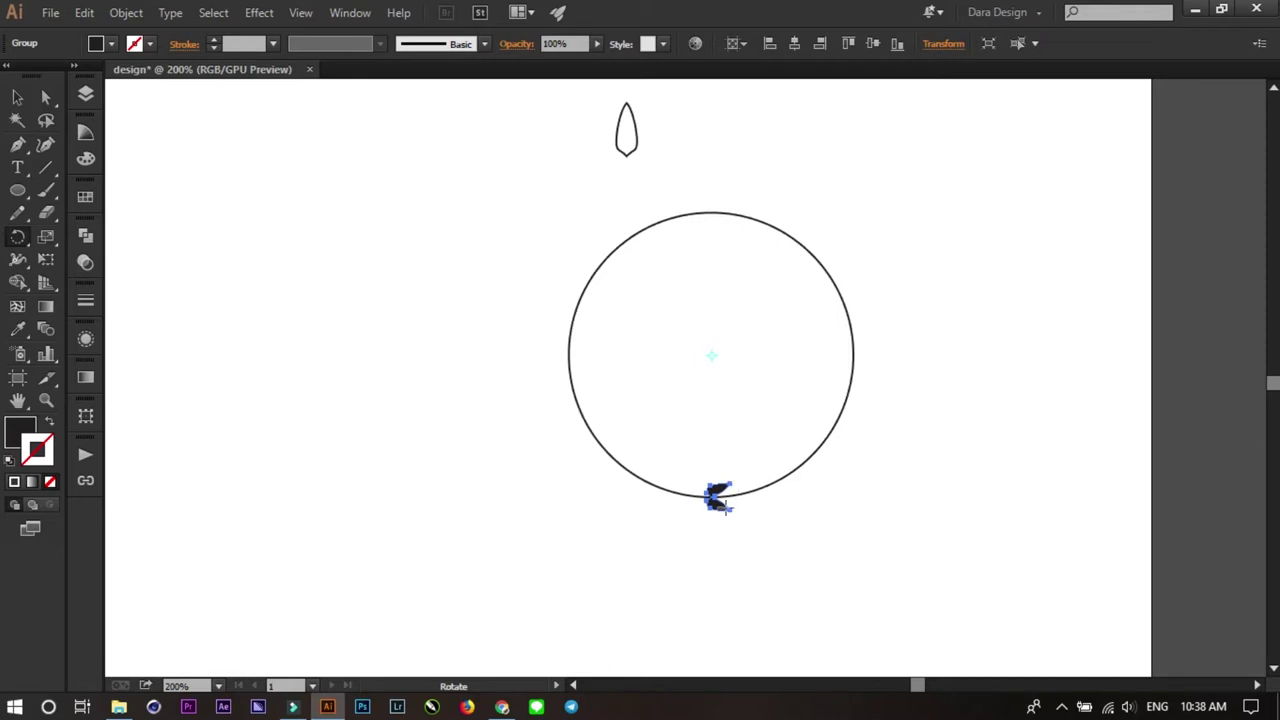
{"action": "scroll", "coordinate": [725, 505], "scroll_direction": "up", "scroll_amount": 2}
{"action": "scroll", "coordinate": [737, 577], "scroll_direction": "up", "scroll_amount": 2}
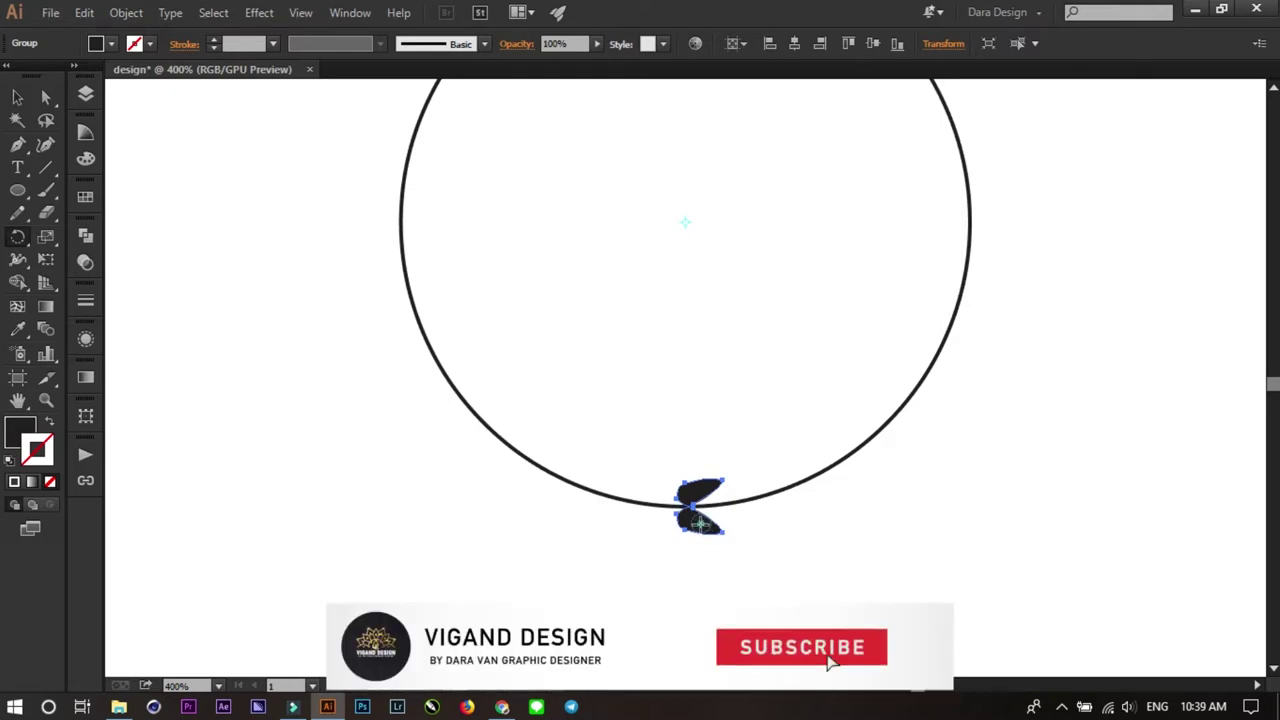
{"action": "left_click", "coordinate": [731, 529], "text": "alt"}
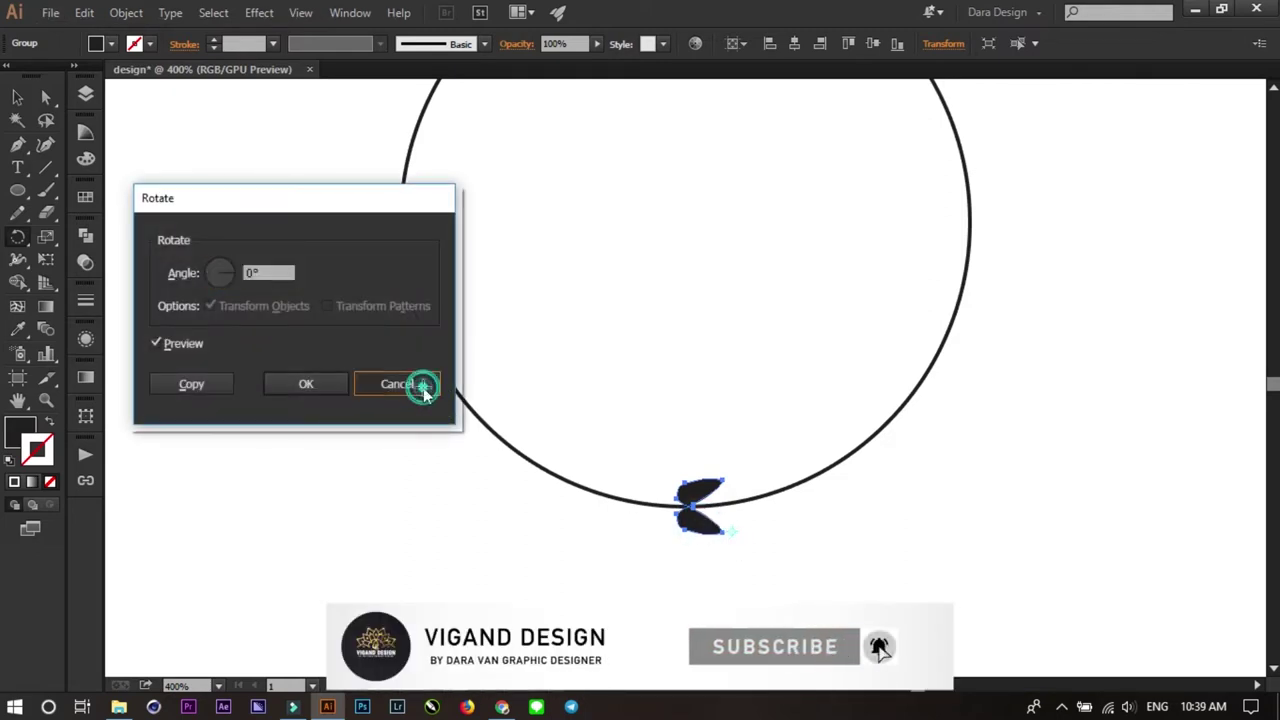
{"action": "left_click", "coordinate": [420, 383]}
{"action": "key", "text": "ctrl+z"}
{"action": "key", "text": "ctrl+shift+z"}
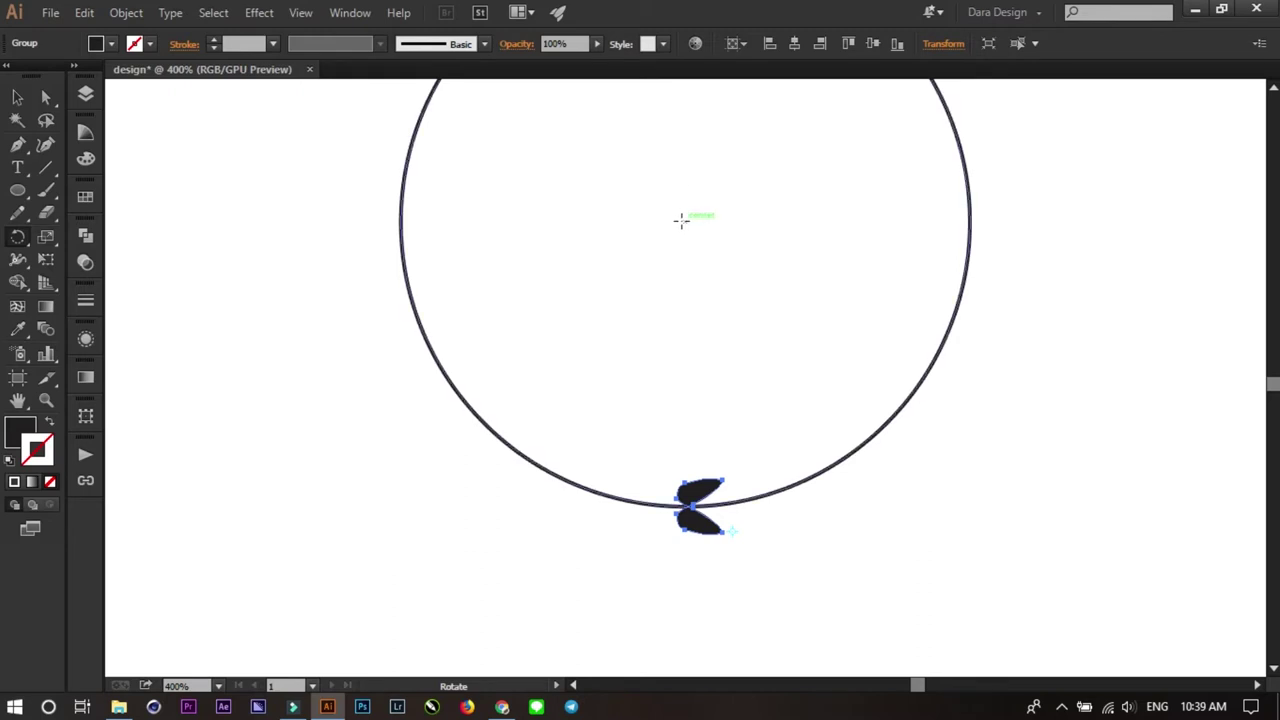
{"action": "left_click", "coordinate": [686, 222], "text": "alt"}
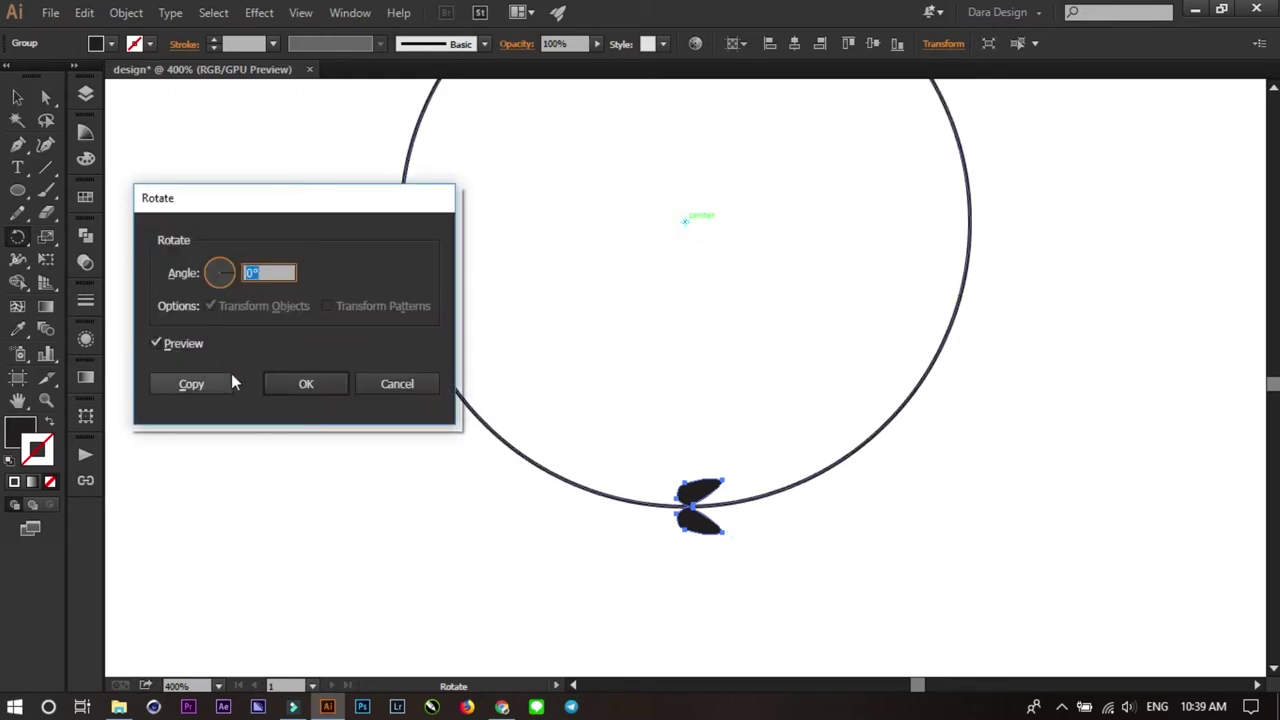
{"action": "left_click", "coordinate": [285, 387]}
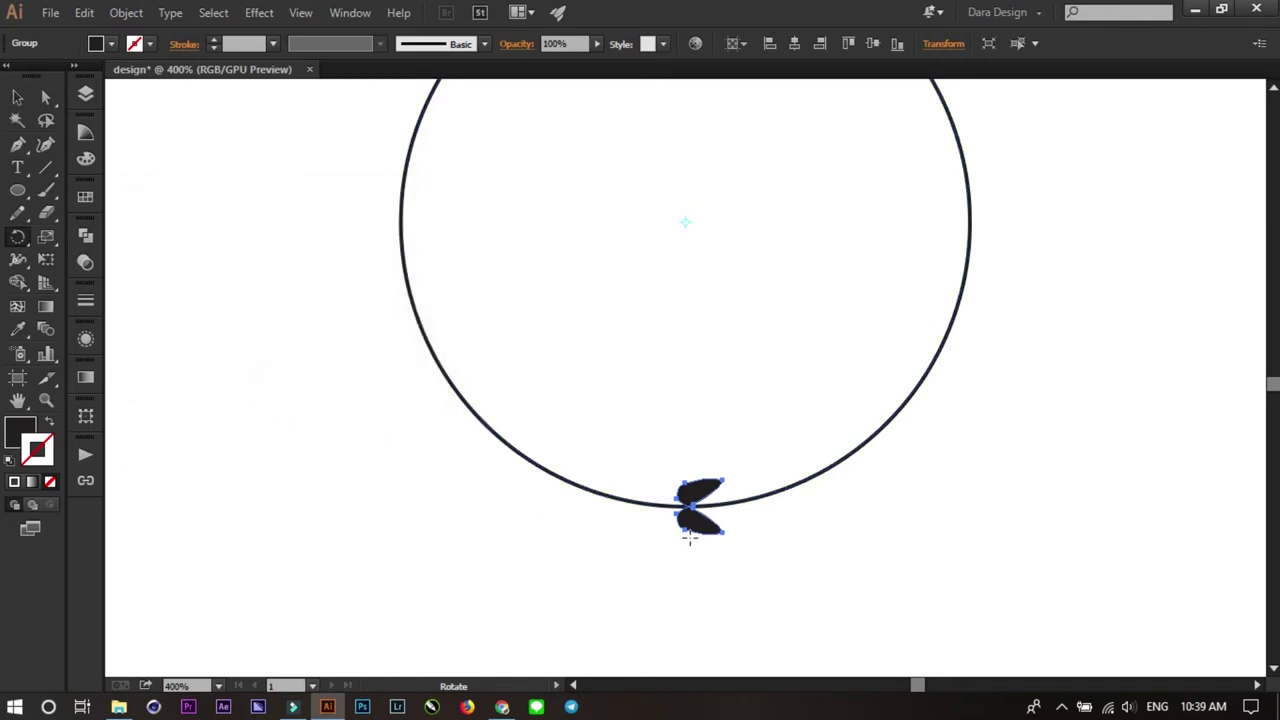
{"action": "left_click", "coordinate": [17, 97]}
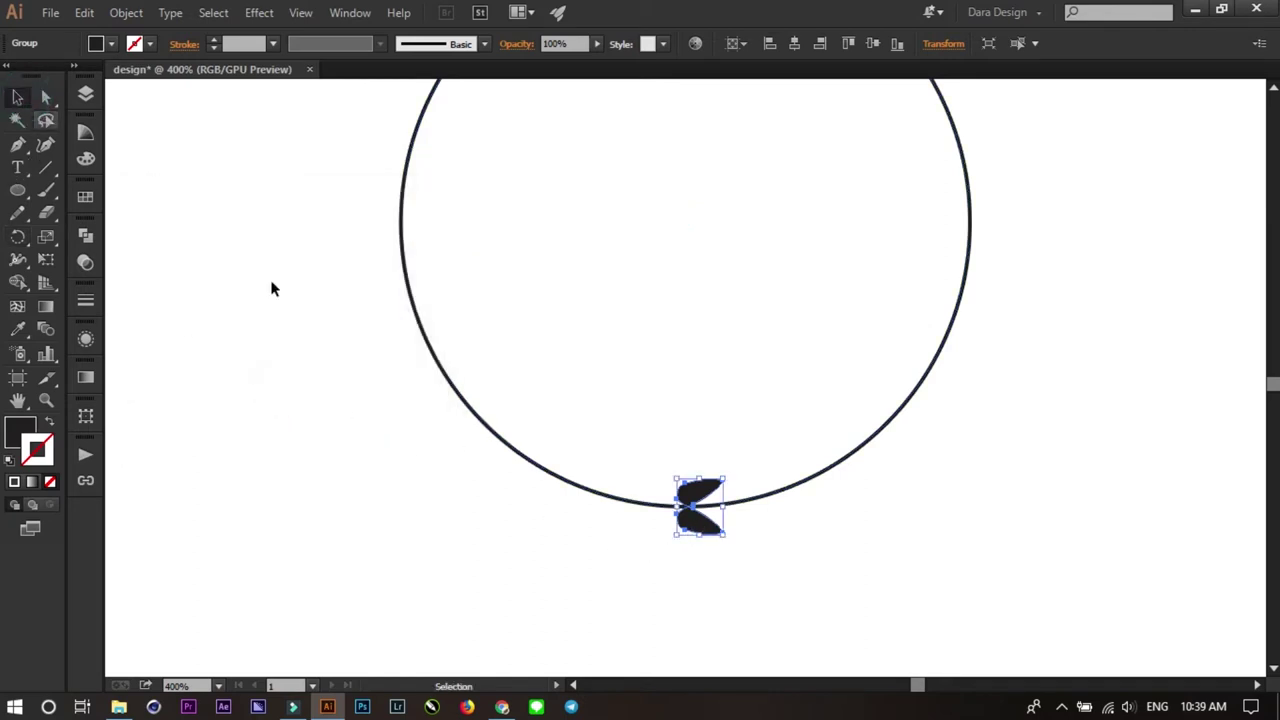
{"action": "left_click", "coordinate": [17, 236]}
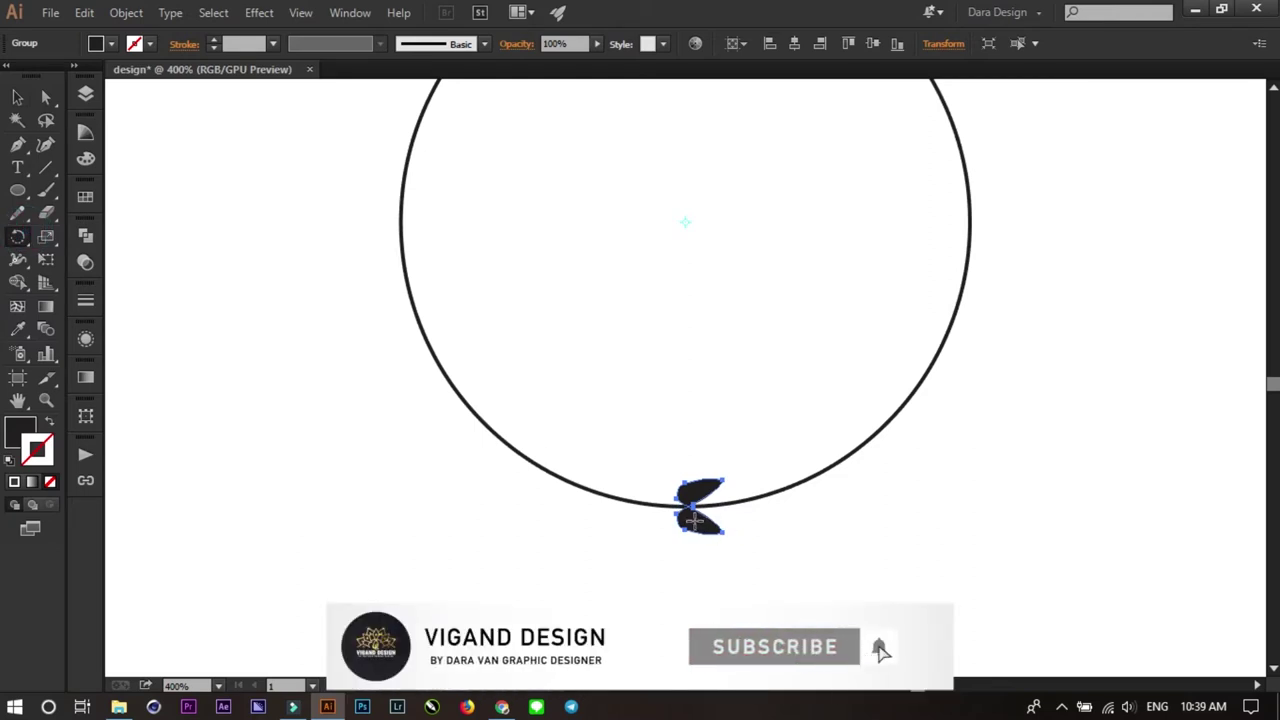
{"action": "left_click_drag", "start_coordinate": [704, 524], "coordinate": [747, 512]}
- Repeat the rotated leaf-pair copy with Ctrl+D several times, climbing the circle's right side
{"action": "key", "text": "ctrl+d"}
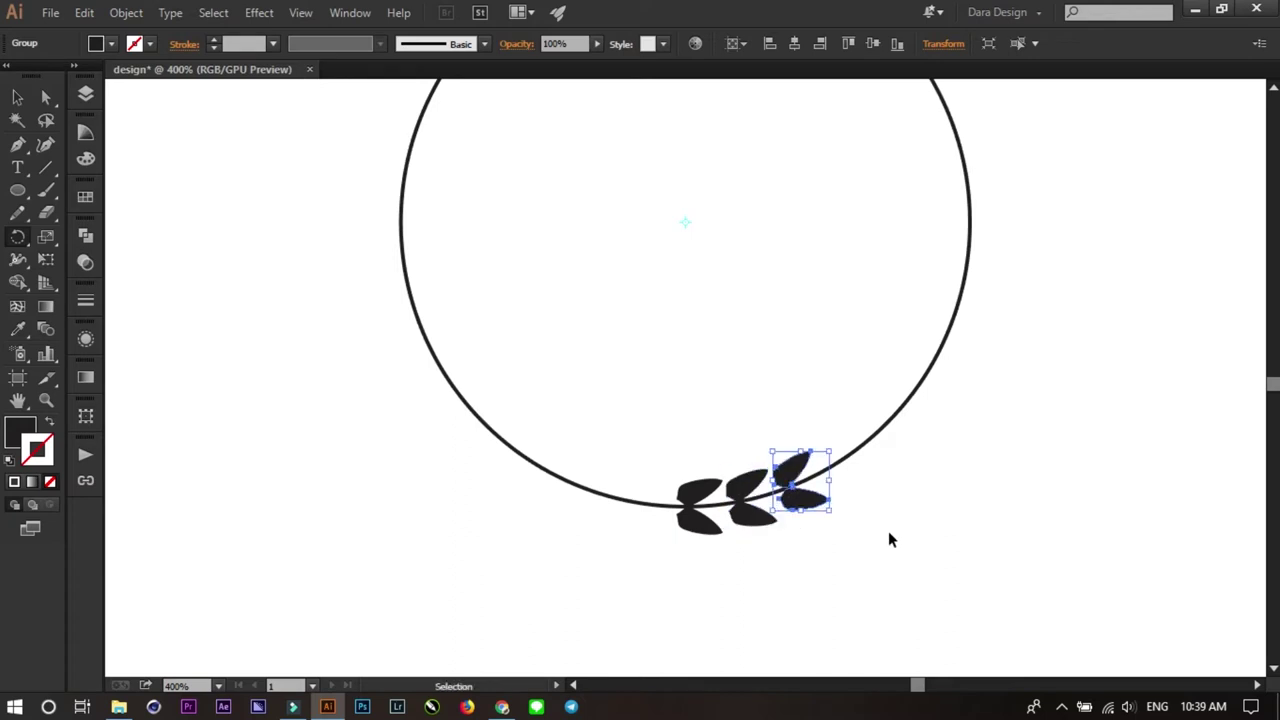
{"action": "key", "text": "ctrl+d"}
{"action": "key", "text": "ctrl+d"}
{"action": "key", "text": "ctrl+d"}
{"action": "key", "text": "ctrl+d"}
{"action": "key", "text": "ctrl+d"}
{"action": "key", "text": "ctrl+d"}
{"action": "key", "text": "ctrl+d"}
{"action": "key", "text": "ctrl+d"}
{"action": "key", "text": "r"}
{"action": "key", "text": "ctrl+minus"}
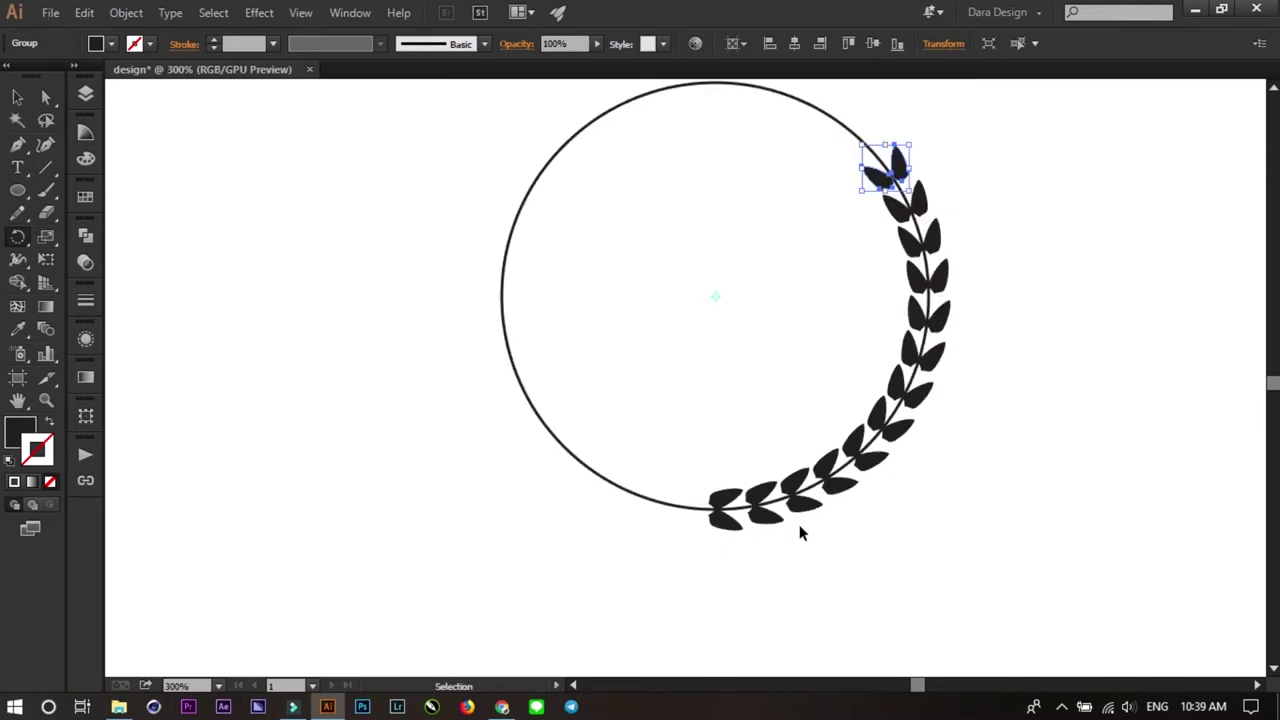
{"action": "key", "text": "ctrl+d"}
{"action": "key", "text": "ctrl+d"}
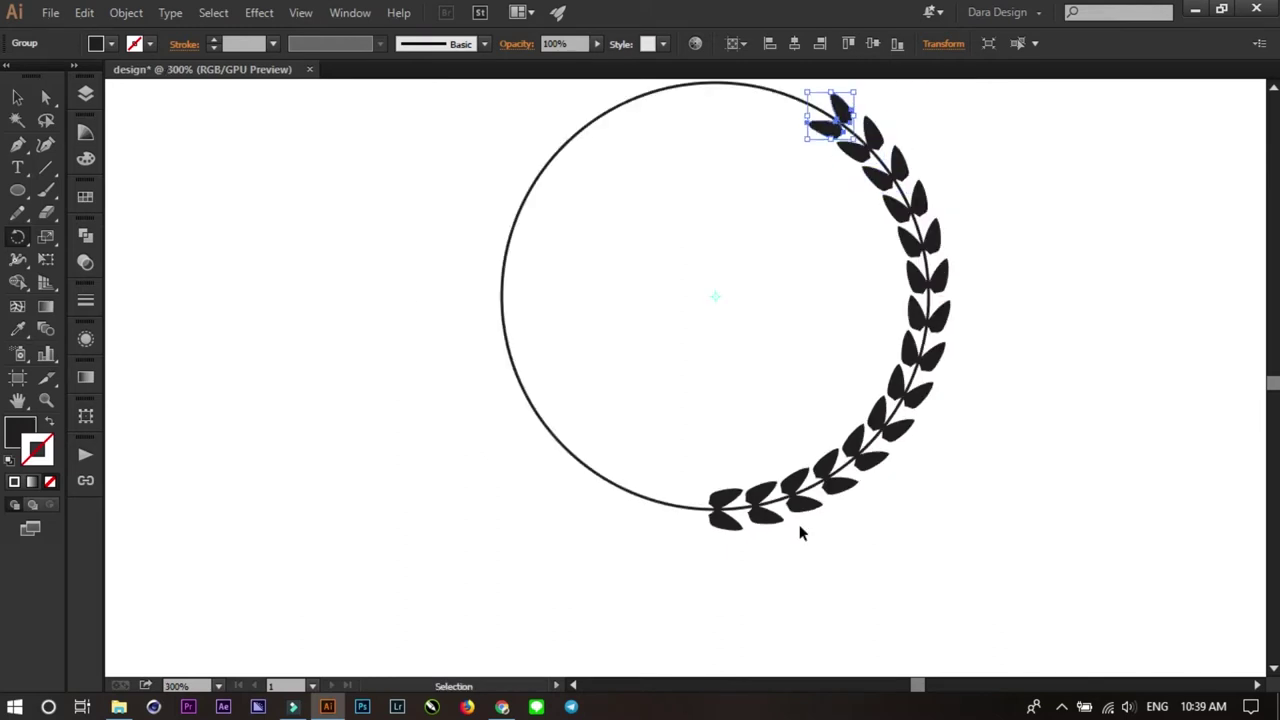
- Select the loose leaf outline and make it solid black with no stroke
{"action": "key", "text": "r"}
{"action": "left_click", "coordinate": [17, 97]}
{"action": "left_click", "coordinate": [983, 317]}
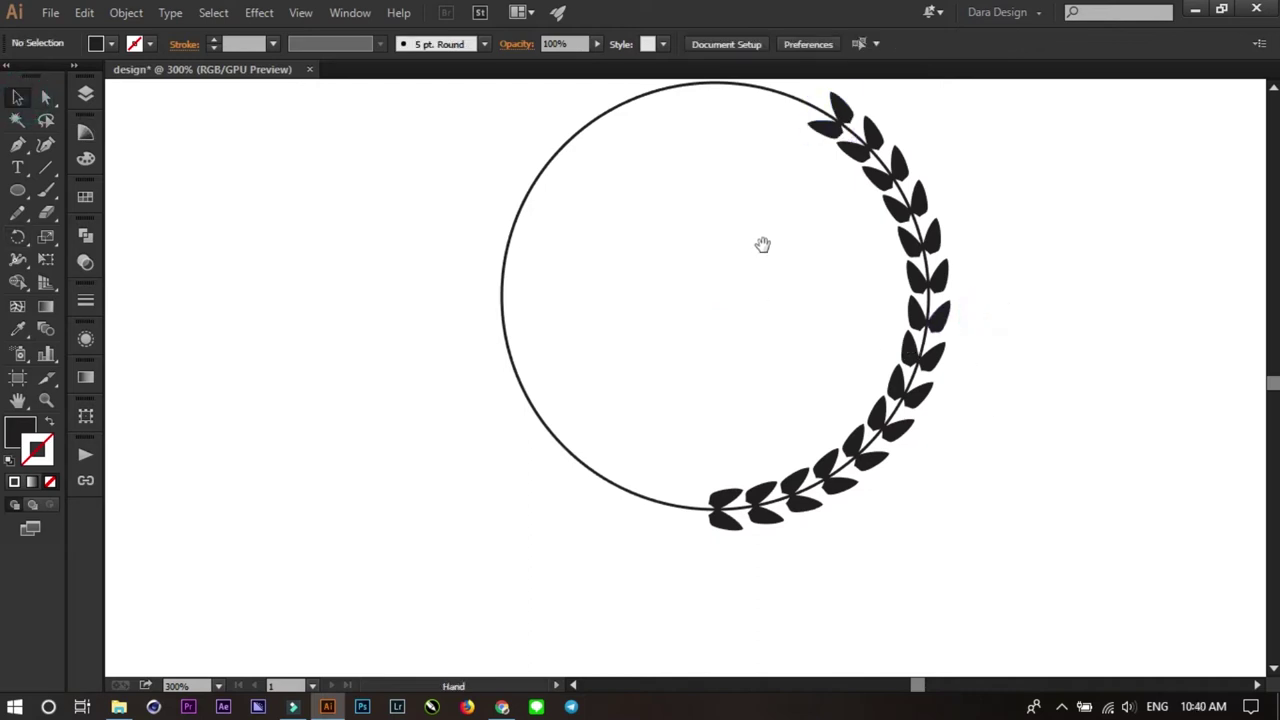
{"action": "left_click_drag", "start_coordinate": [762, 244], "coordinate": [750, 374]}
{"action": "scroll", "coordinate": [715, 200], "scroll_direction": "up", "scroll_amount": 2}
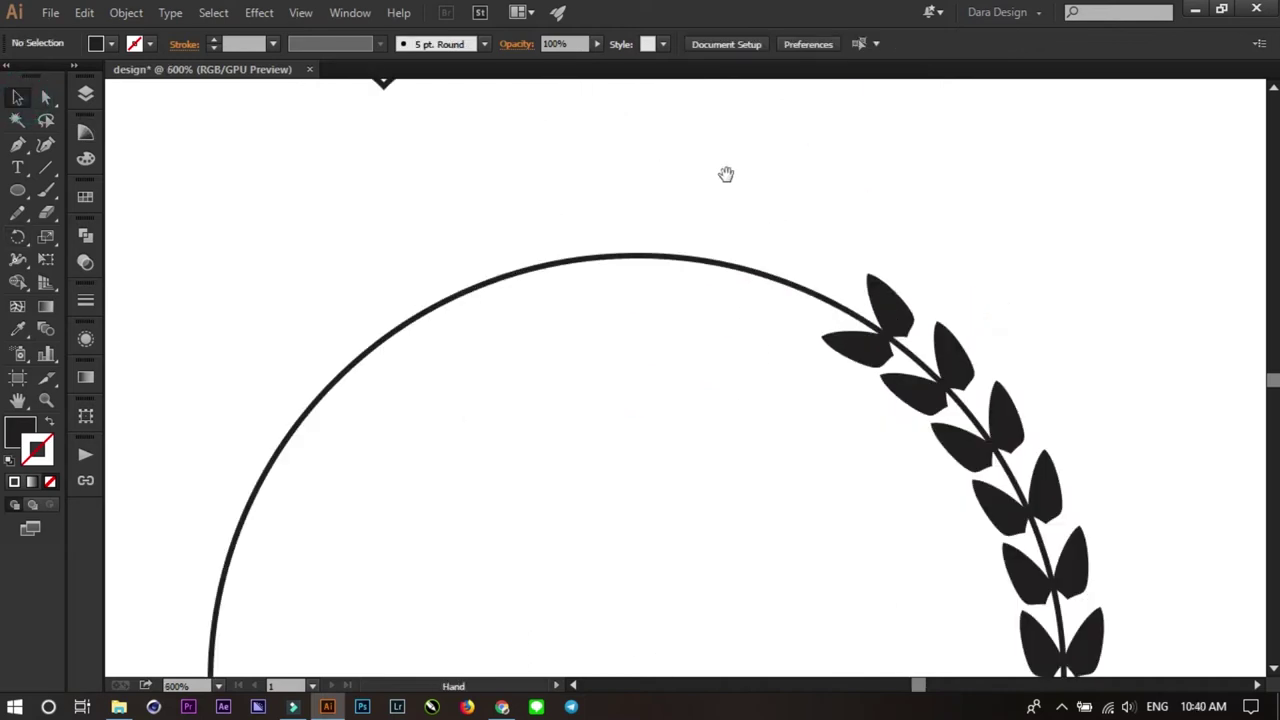
{"action": "left_click_drag", "start_coordinate": [725, 174], "coordinate": [791, 439]}
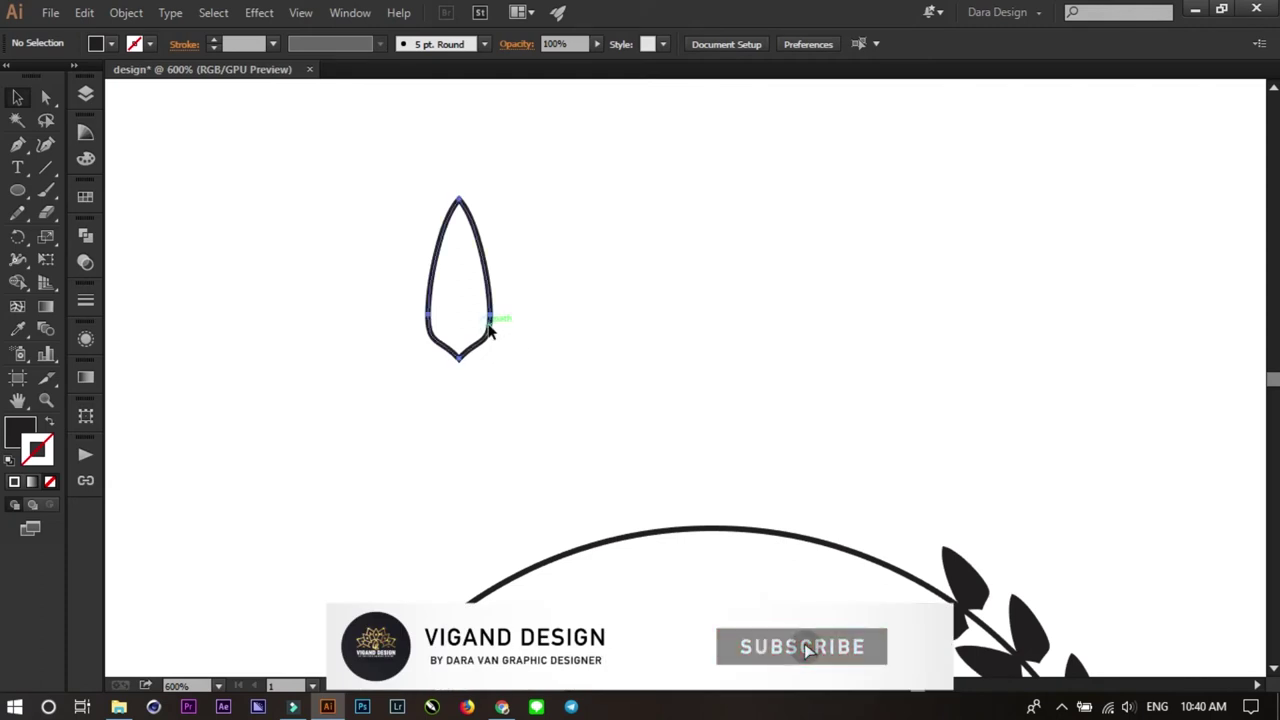
{"action": "left_click", "coordinate": [488, 328]}
{"action": "left_click", "coordinate": [48, 421]}
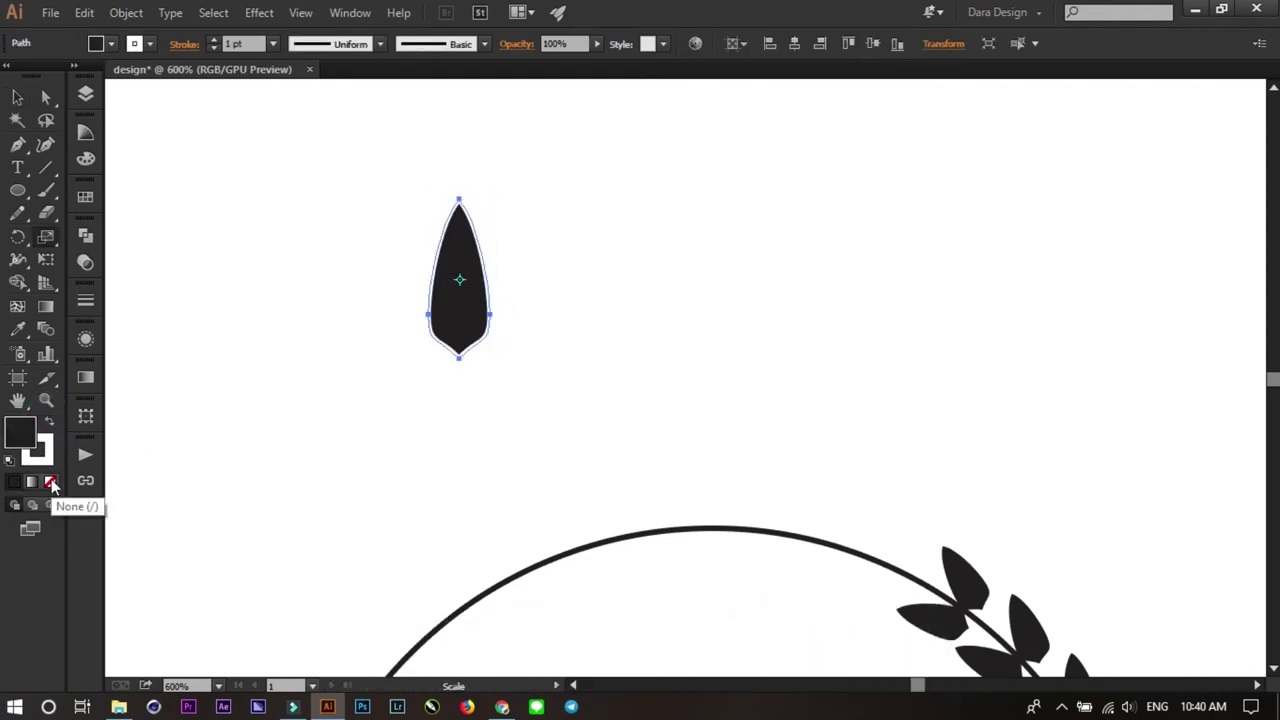
{"action": "left_click", "coordinate": [52, 484]}
- Shrink the black leaf and rotate it to match the stem's angle
{"action": "left_click", "coordinate": [17, 97]}
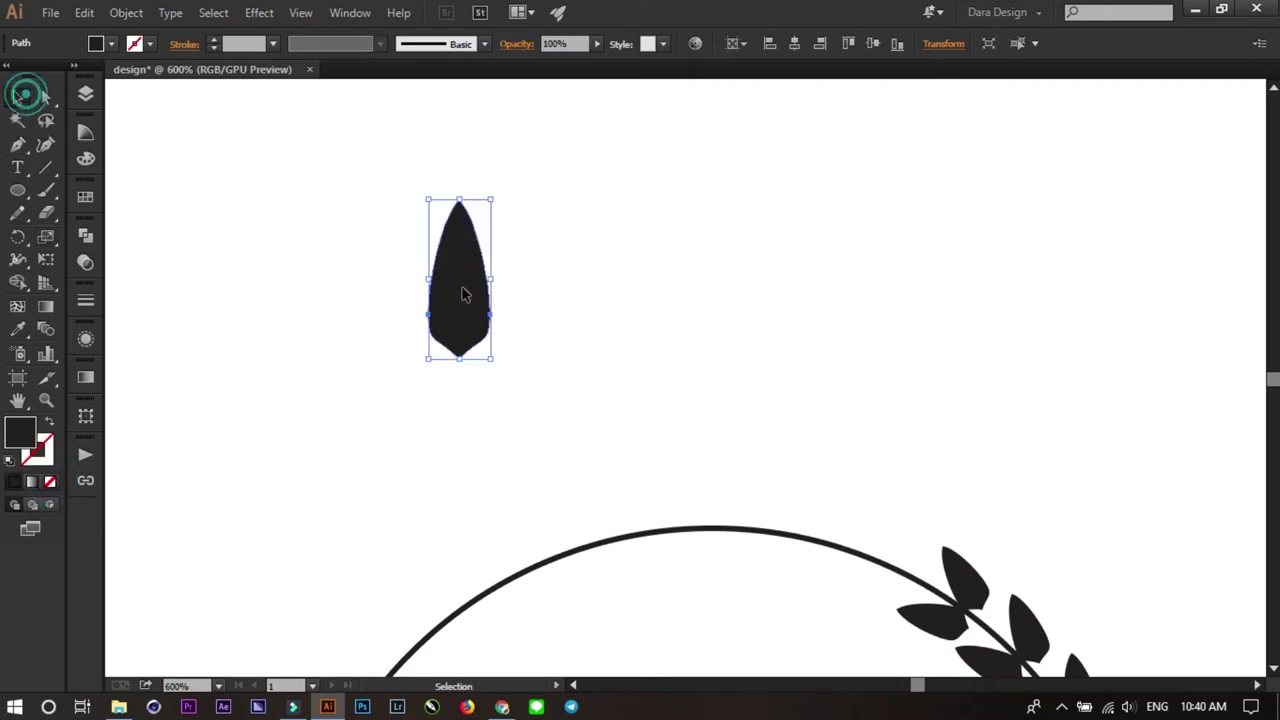
{"action": "scroll", "coordinate": [671, 324], "scroll_direction": "down", "scroll_amount": 2}
{"action": "mouse_move", "coordinate": [591, 257]}
{"action": "left_mouse_down"}
{"action": "mouse_move", "coordinate": [584, 276]}
{"action": "mouse_move", "coordinate": [541, 268]}
{"action": "left_mouse_up"}
{"action": "scroll", "coordinate": [605, 316], "scroll_direction": "up", "scroll_amount": 3}
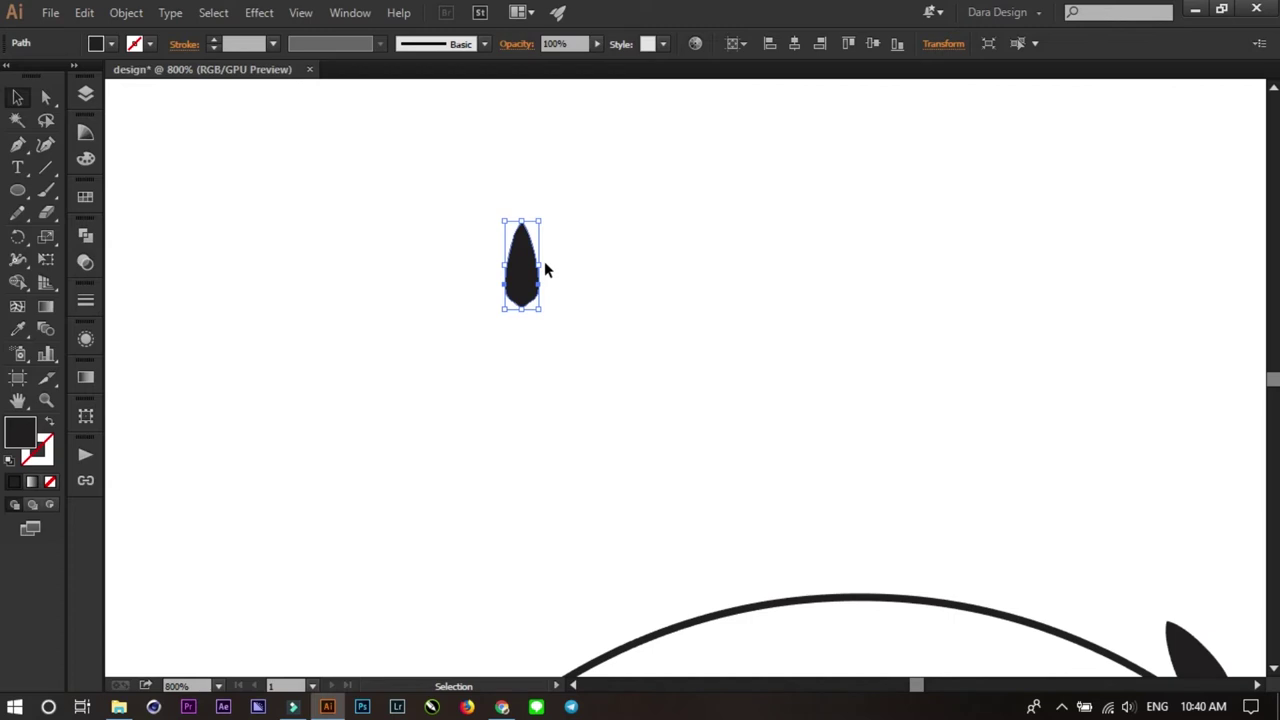
{"action": "left_click_drag", "start_coordinate": [545, 263], "coordinate": [549, 205]}
- Place the leaf on the branch's top tip and fine-tune its angle and position
{"action": "mouse_move", "coordinate": [573, 312]}
{"action": "left_mouse_down"}
{"action": "mouse_move", "coordinate": [463, 185]}
{"action": "mouse_move", "coordinate": [1030, 536]}
{"action": "left_mouse_up"}
{"action": "scroll", "coordinate": [1040, 525], "scroll_direction": "up", "scroll_amount": 3, "text": "alt"}
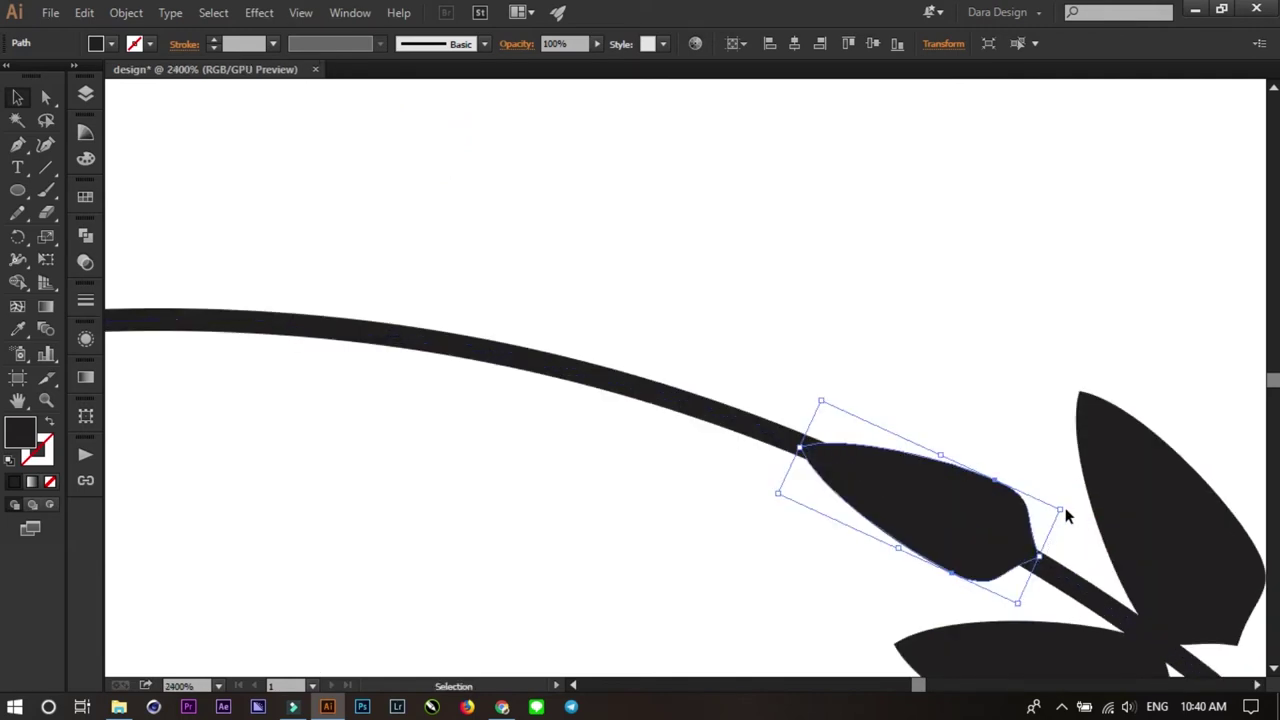
{"action": "mouse_move", "coordinate": [1063, 510]}
{"action": "left_mouse_down"}
{"action": "mouse_move", "coordinate": [1081, 518]}
{"action": "mouse_move", "coordinate": [1068, 527]}
{"action": "mouse_move", "coordinate": [1104, 522]}
{"action": "left_mouse_up"}
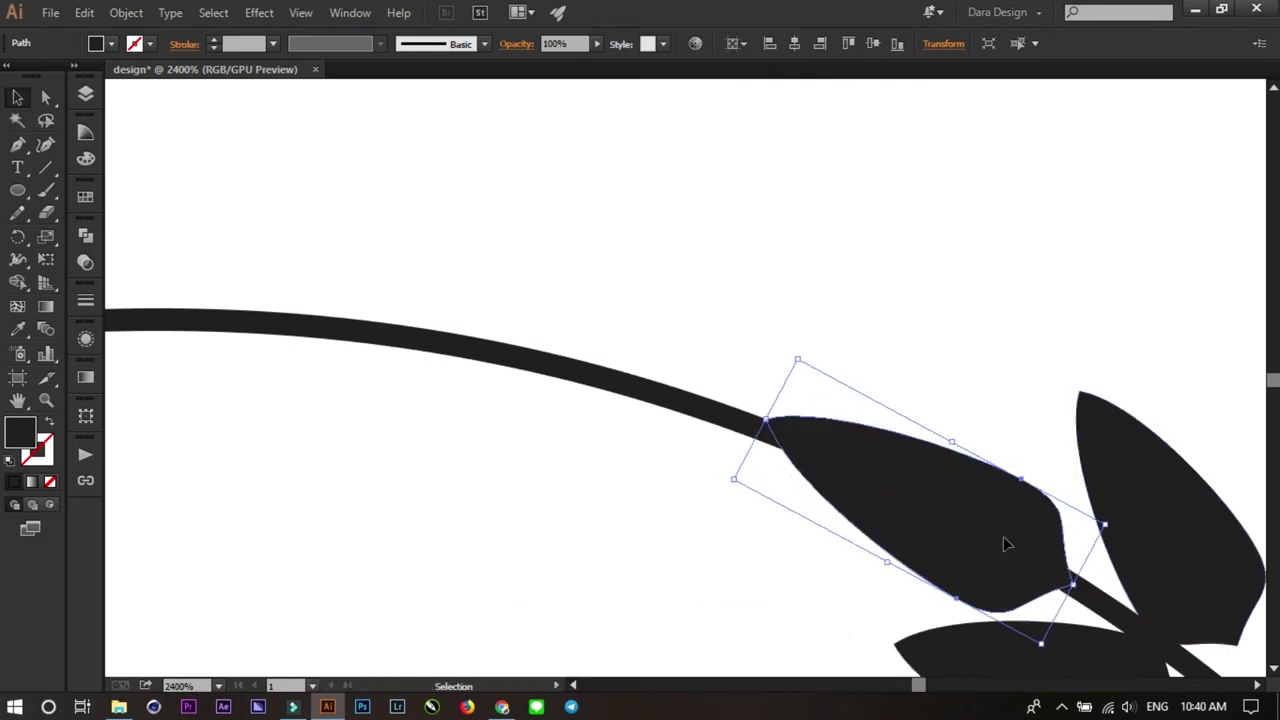
{"action": "left_click_drag", "start_coordinate": [957, 531], "coordinate": [950, 526]}
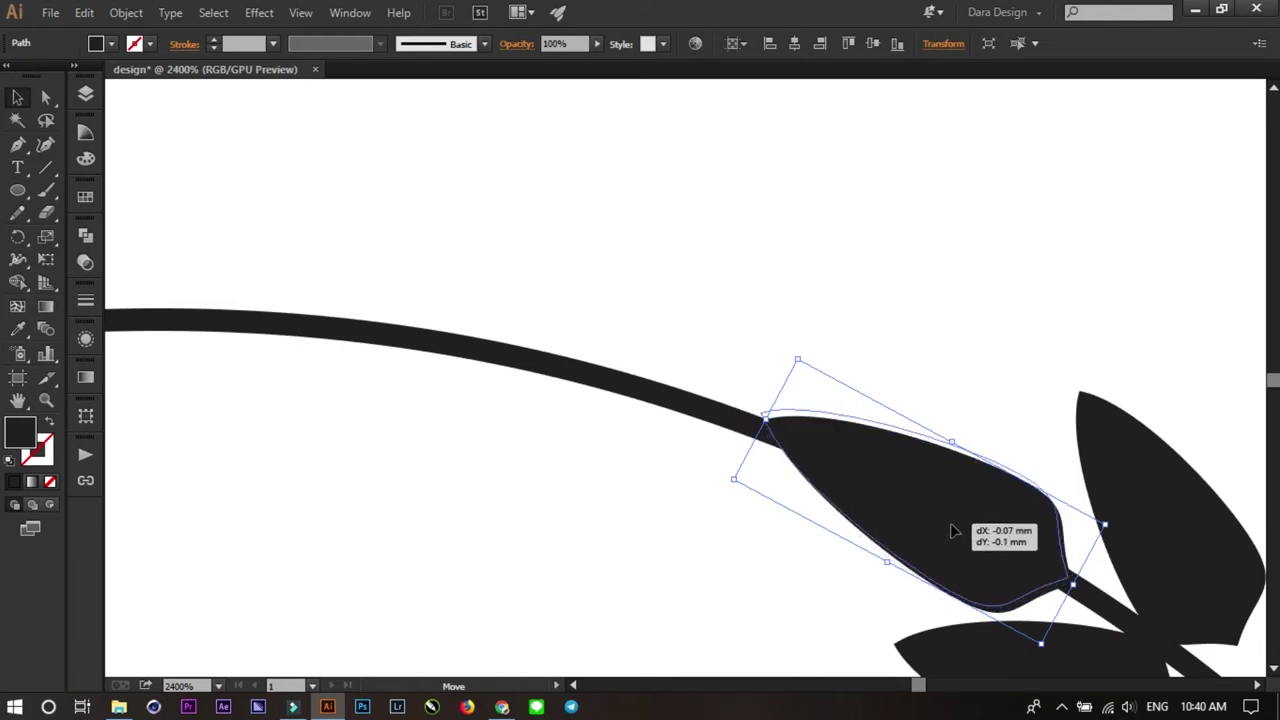
{"action": "left_click_drag", "start_coordinate": [950, 527], "coordinate": [950, 528]}
{"action": "left_click", "coordinate": [895, 368]}
{"action": "scroll", "coordinate": [895, 371], "scroll_direction": "down", "scroll_amount": 5}
{"action": "scroll", "coordinate": [885, 350], "scroll_direction": "down", "scroll_amount": 2}
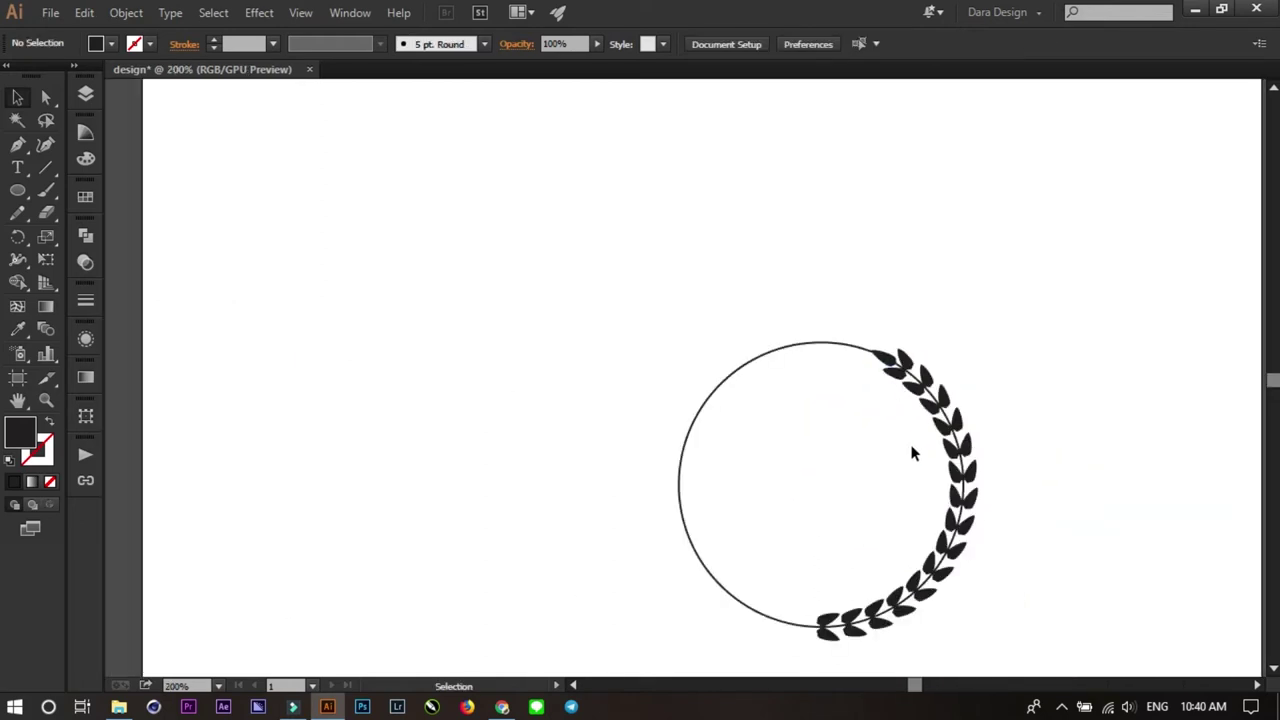
- Add anchor points to the circle stem at the top leaf and where the bottom leaves start
{"action": "left_click_drag", "start_coordinate": [900, 480], "coordinate": [887, 465]}
{"action": "left_click", "coordinate": [714, 256]}
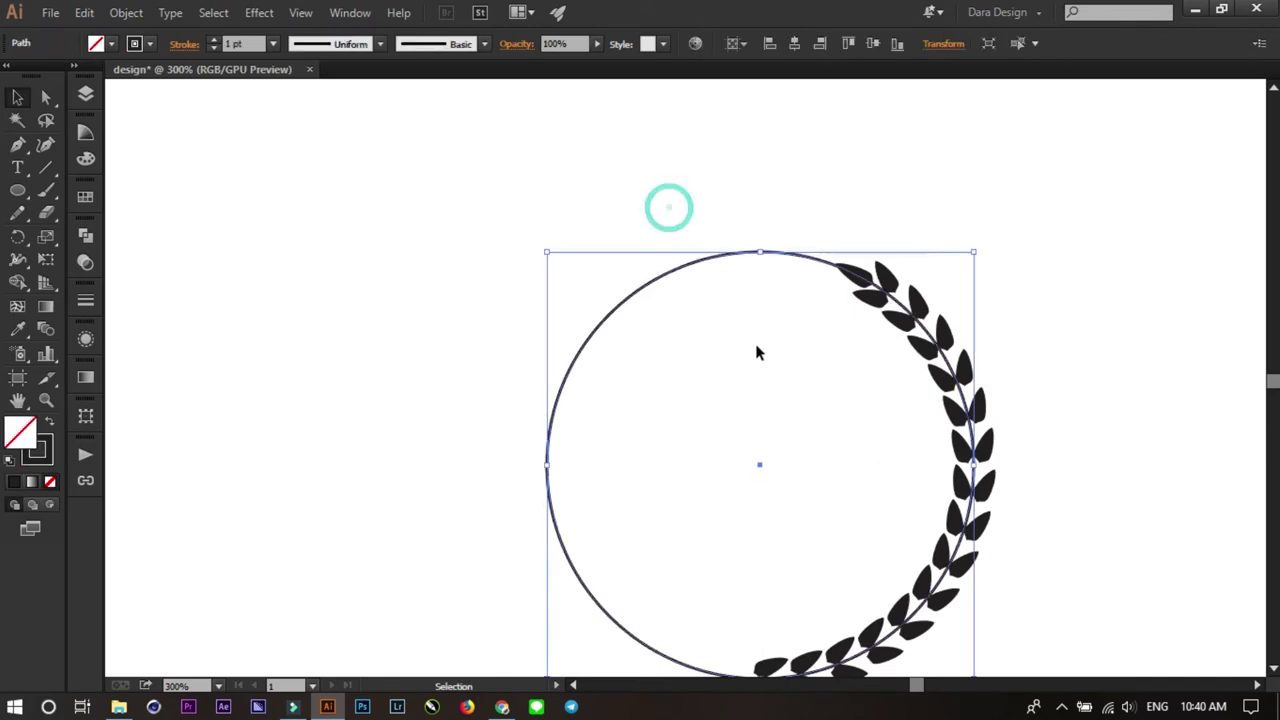
{"action": "left_click", "coordinate": [18, 150]}
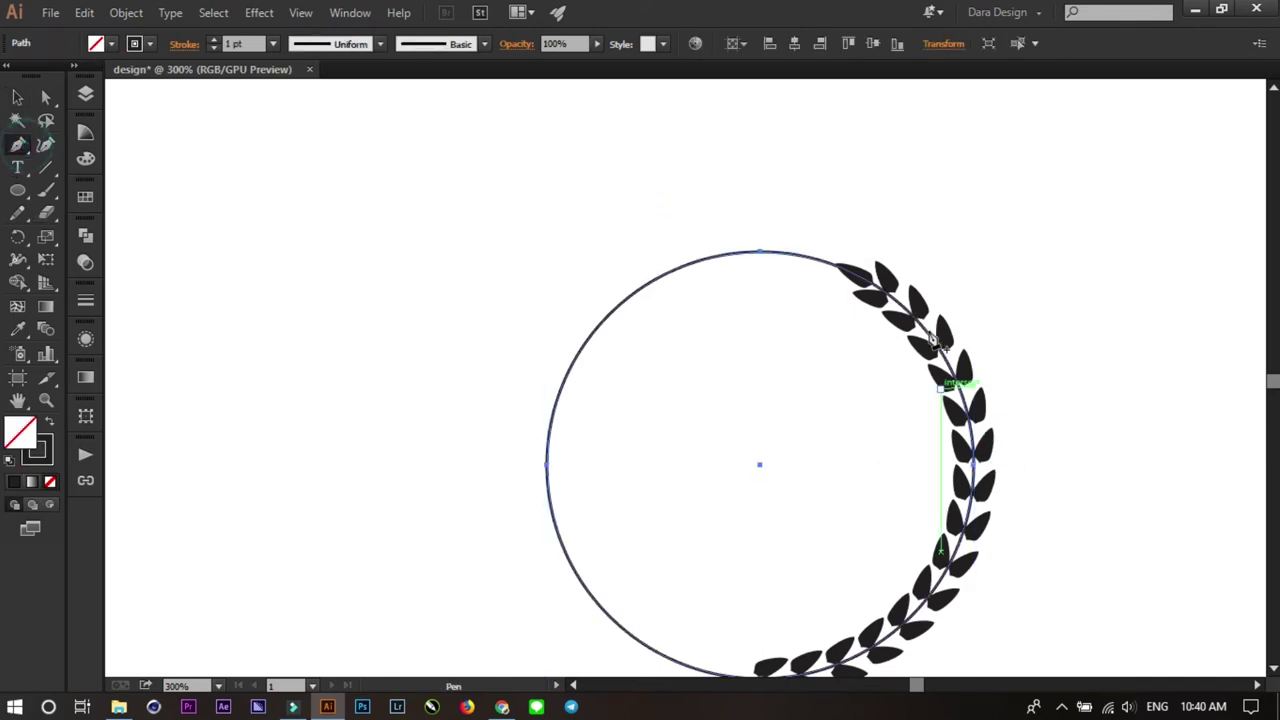
{"action": "scroll", "coordinate": [840, 260], "scroll_direction": "up", "scroll_amount": 4}
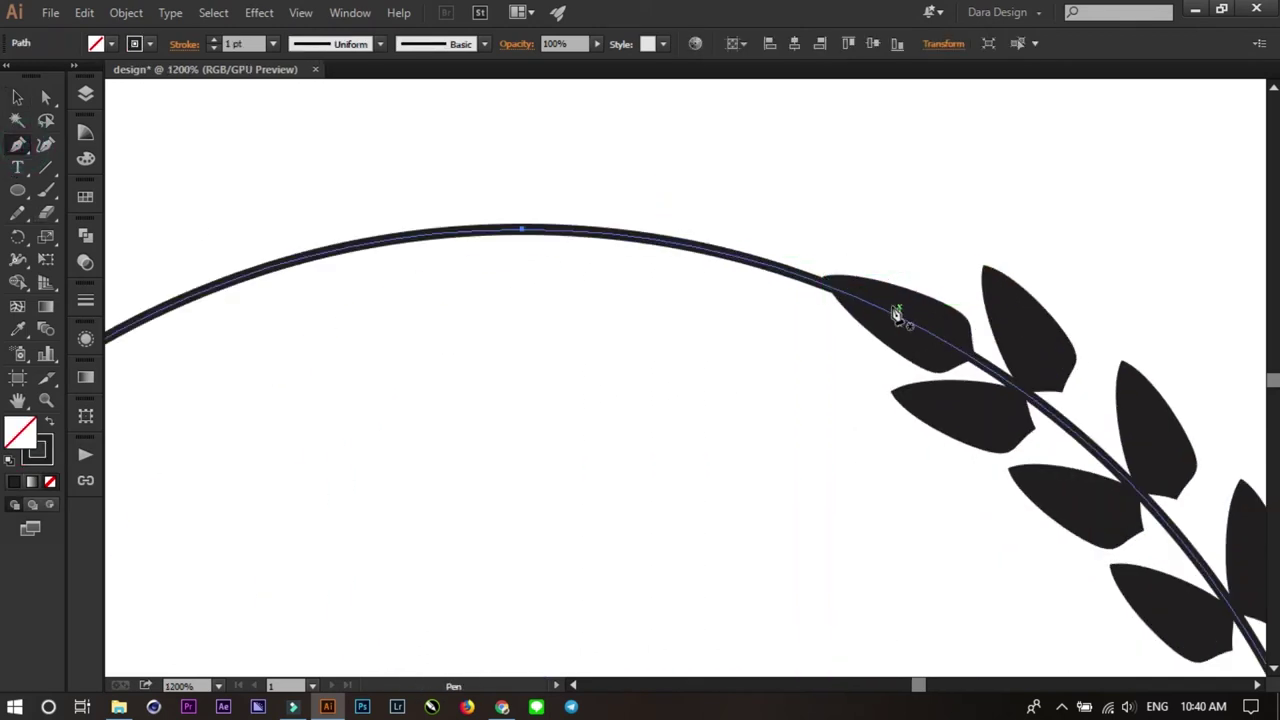
{"action": "left_click", "coordinate": [881, 308]}
{"action": "scroll", "coordinate": [876, 333], "scroll_direction": "down", "scroll_amount": 3, "text": "alt"}
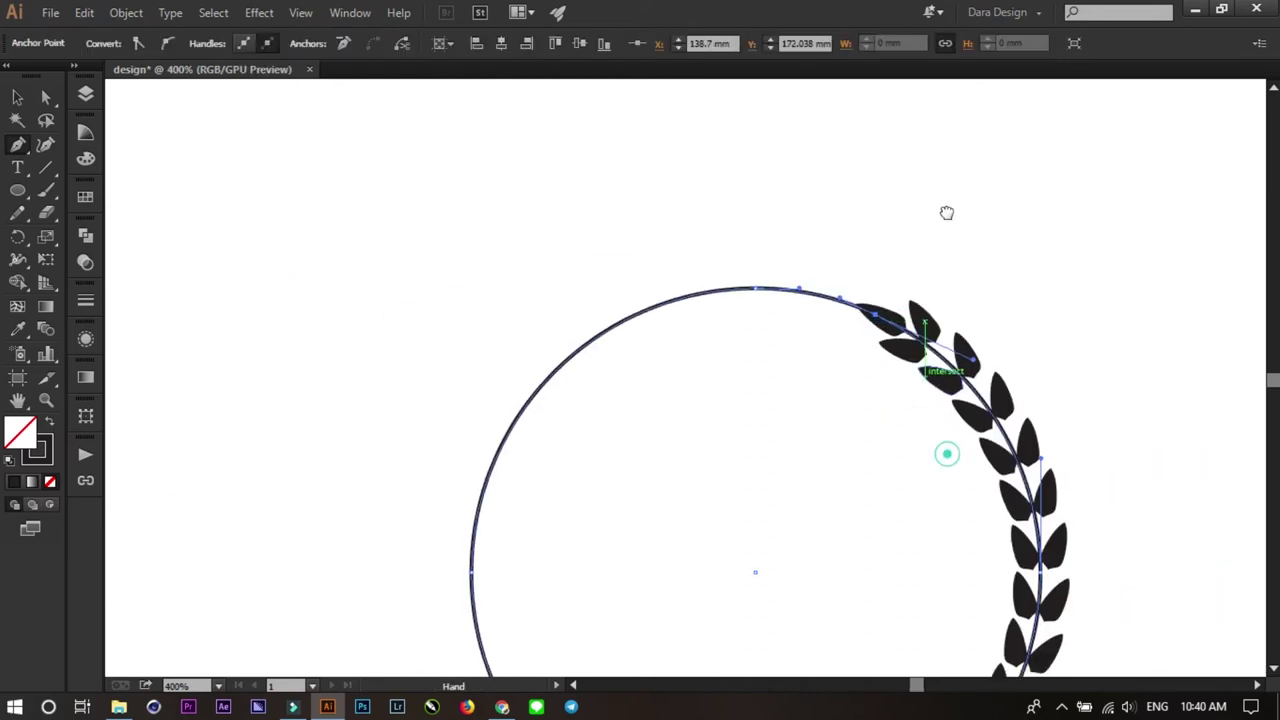
{"action": "scroll", "coordinate": [930, 300], "scroll_direction": "down", "scroll_amount": 5}
{"action": "scroll", "coordinate": [718, 485], "scroll_direction": "up", "scroll_amount": 3, "text": "alt"}
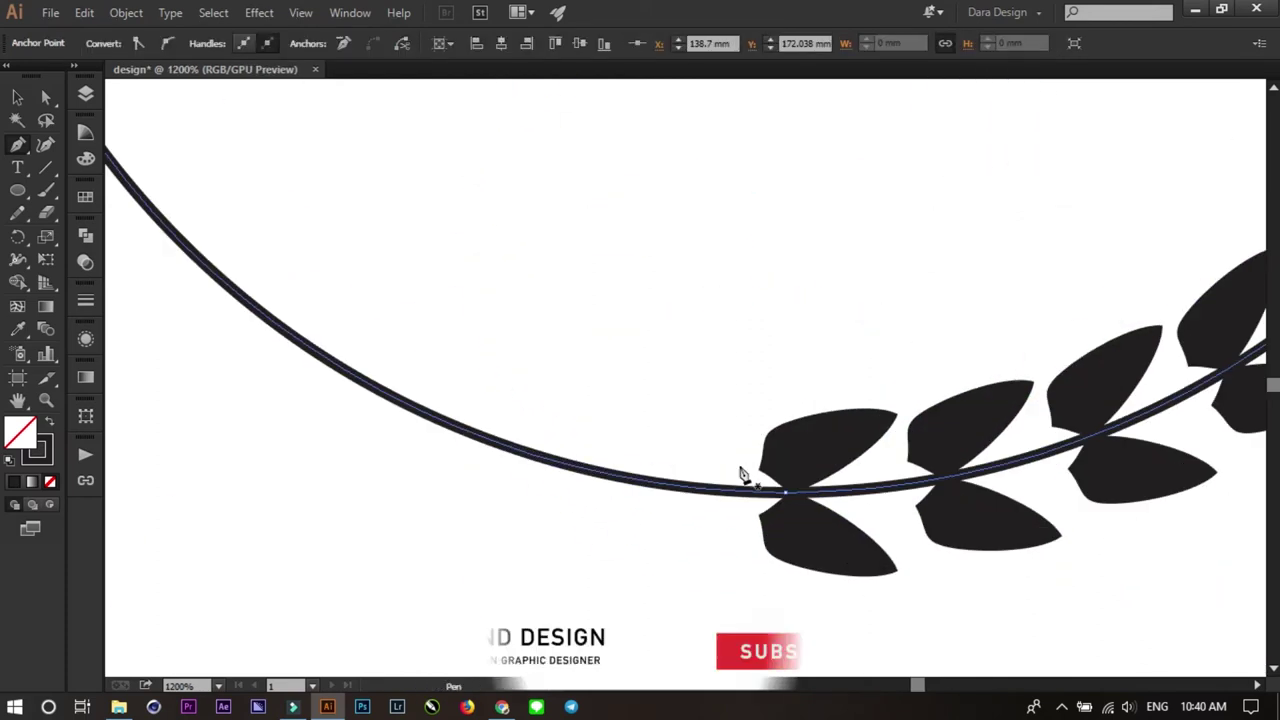
{"action": "left_click", "coordinate": [786, 493]}
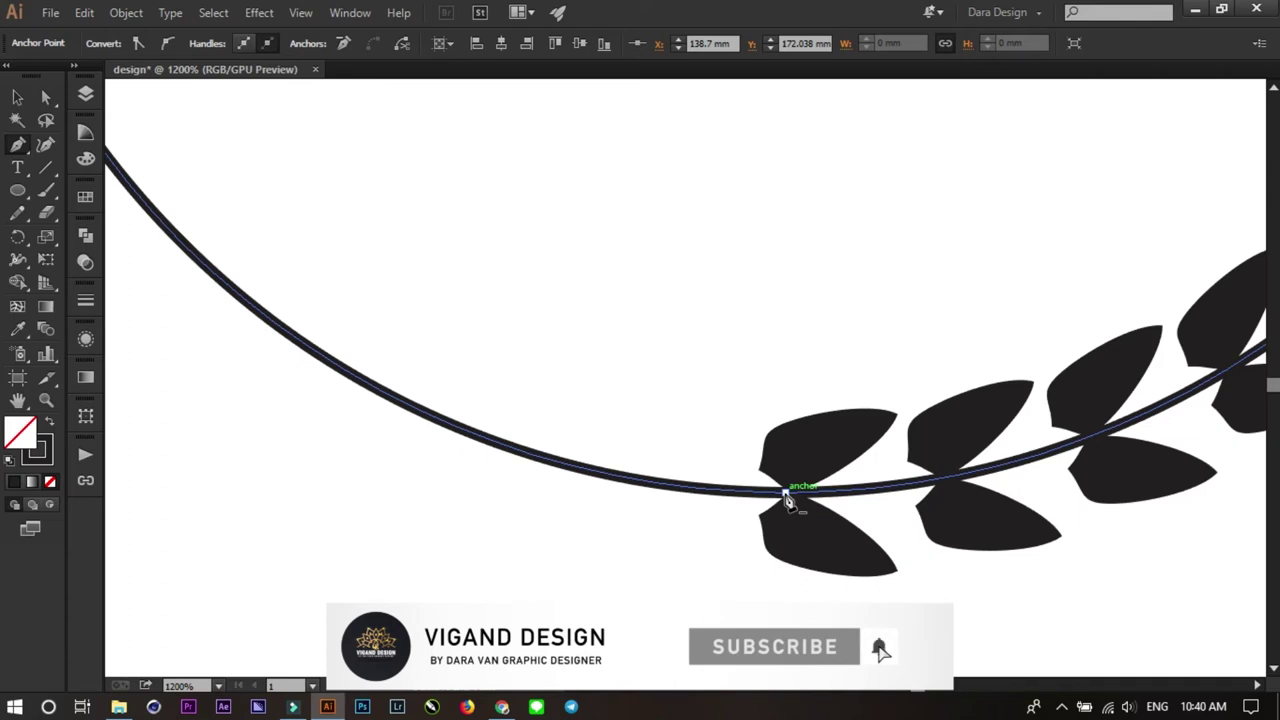
{"action": "left_click", "coordinate": [632, 485]}
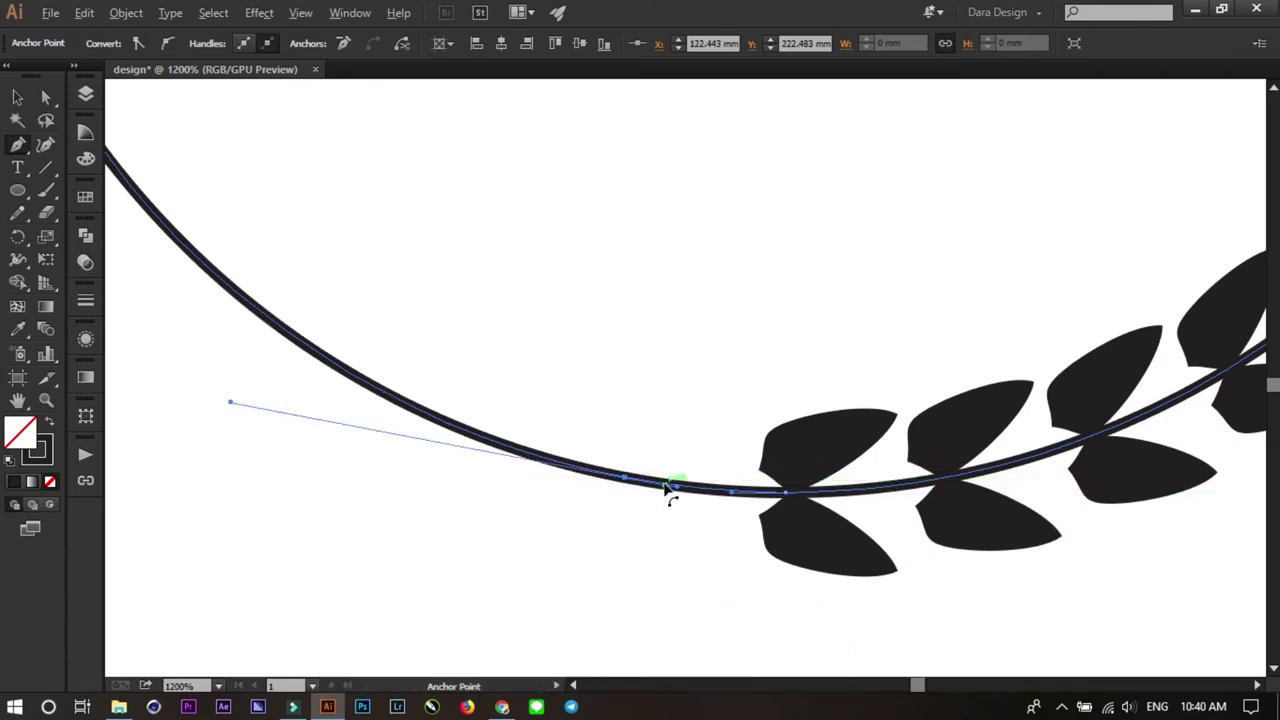
{"action": "scroll", "coordinate": [670, 488], "scroll_direction": "down", "scroll_amount": 2, "text": "alt"}
- Select the anchor point at the branch's lower end with the Direct Selection tool
{"action": "key", "text": "a"}
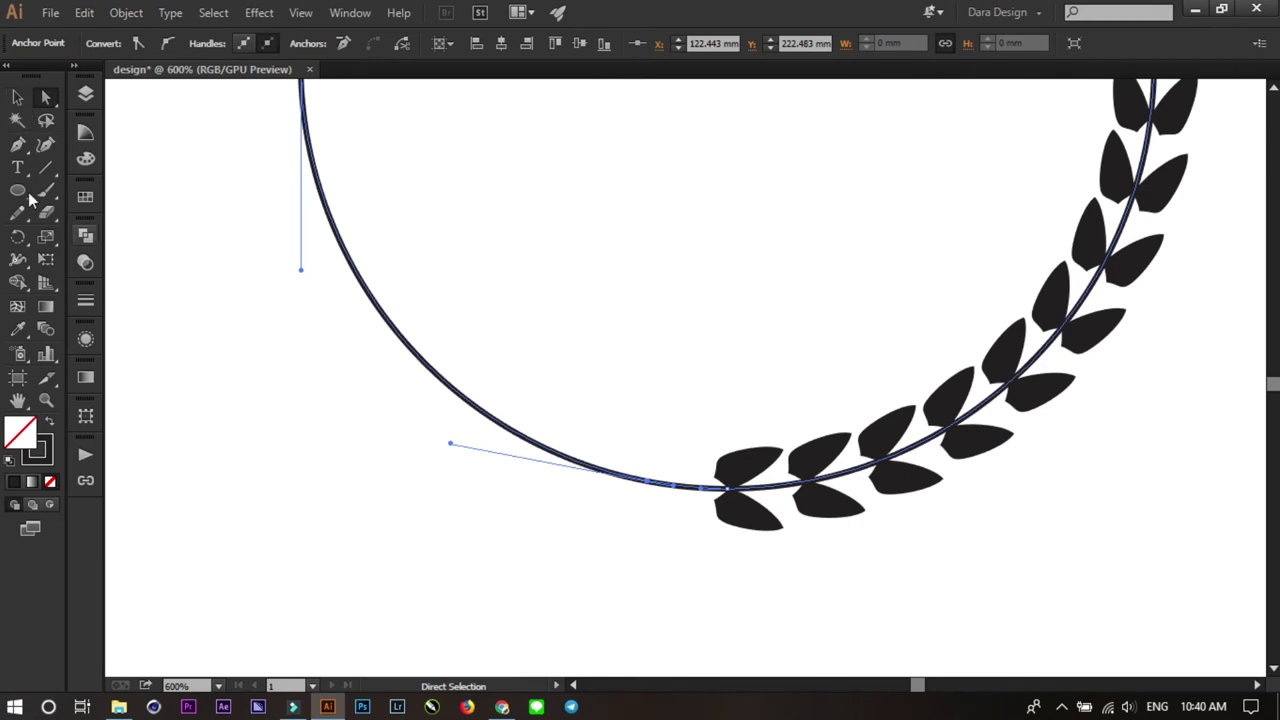
{"action": "left_click", "coordinate": [154, 243]}
{"action": "left_click", "coordinate": [42, 93]}
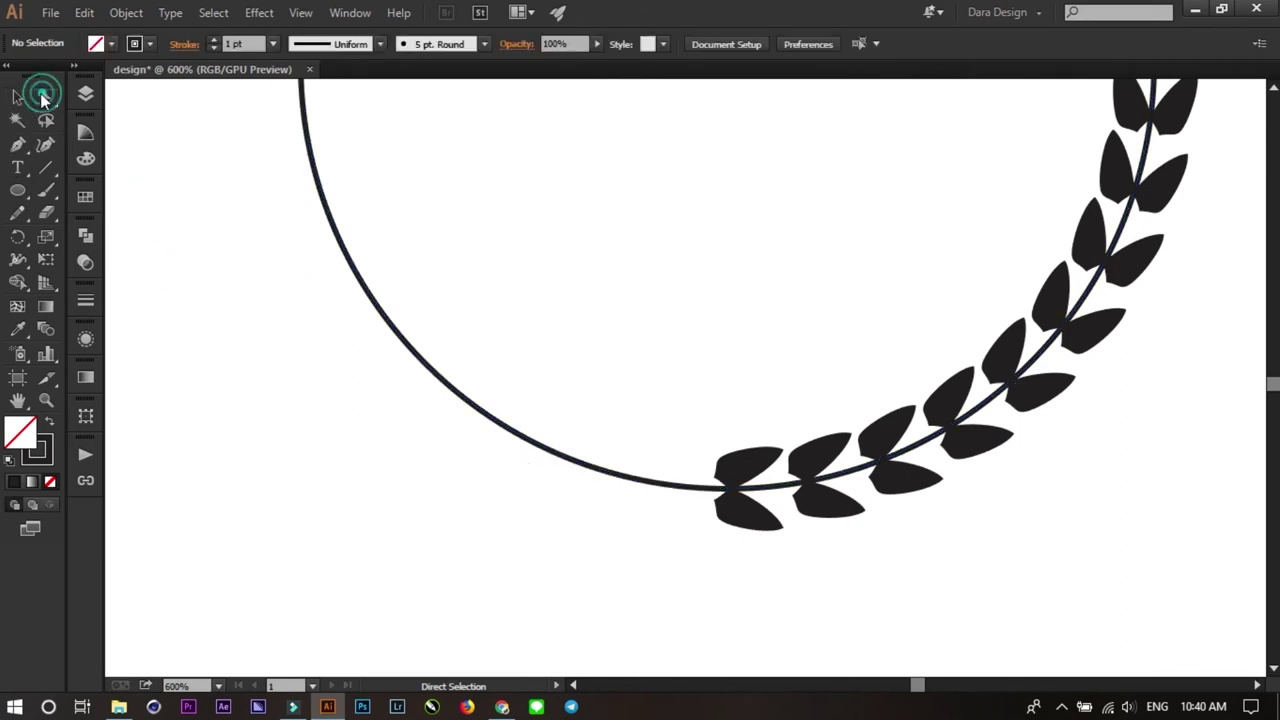
{"action": "left_click", "coordinate": [592, 465]}
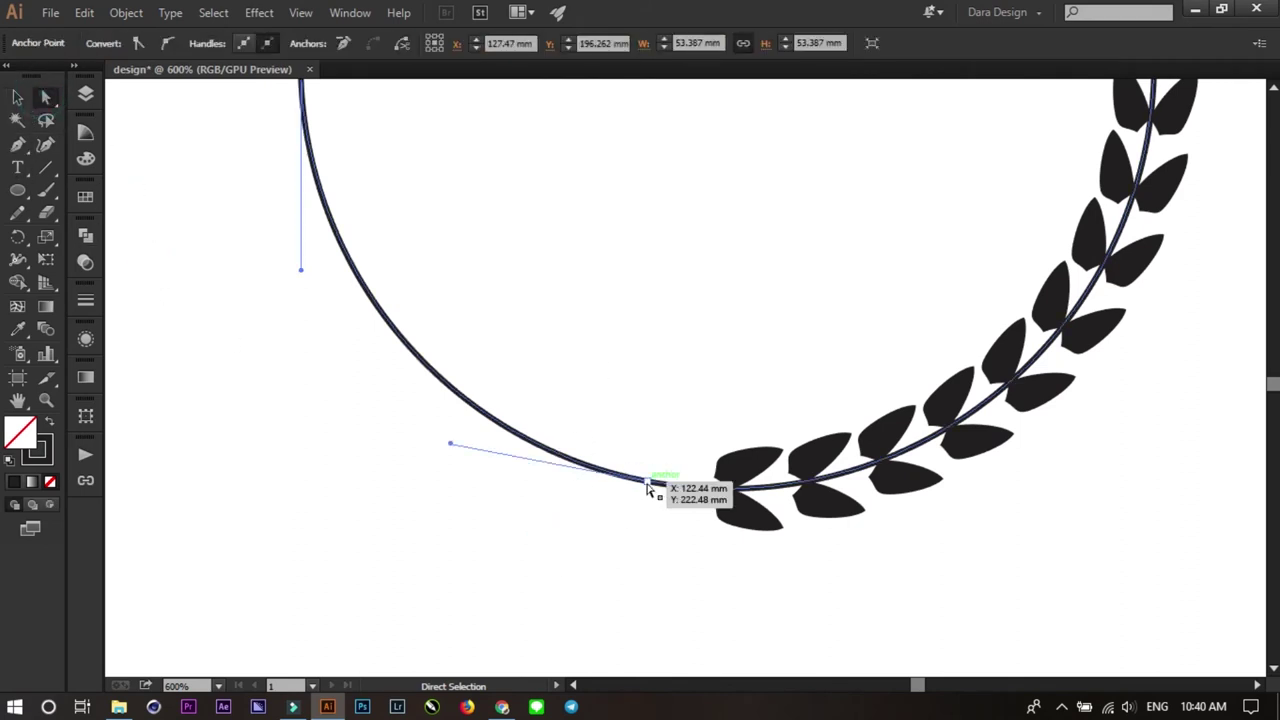
{"action": "left_click_drag", "start_coordinate": [638, 518], "coordinate": [662, 458]}
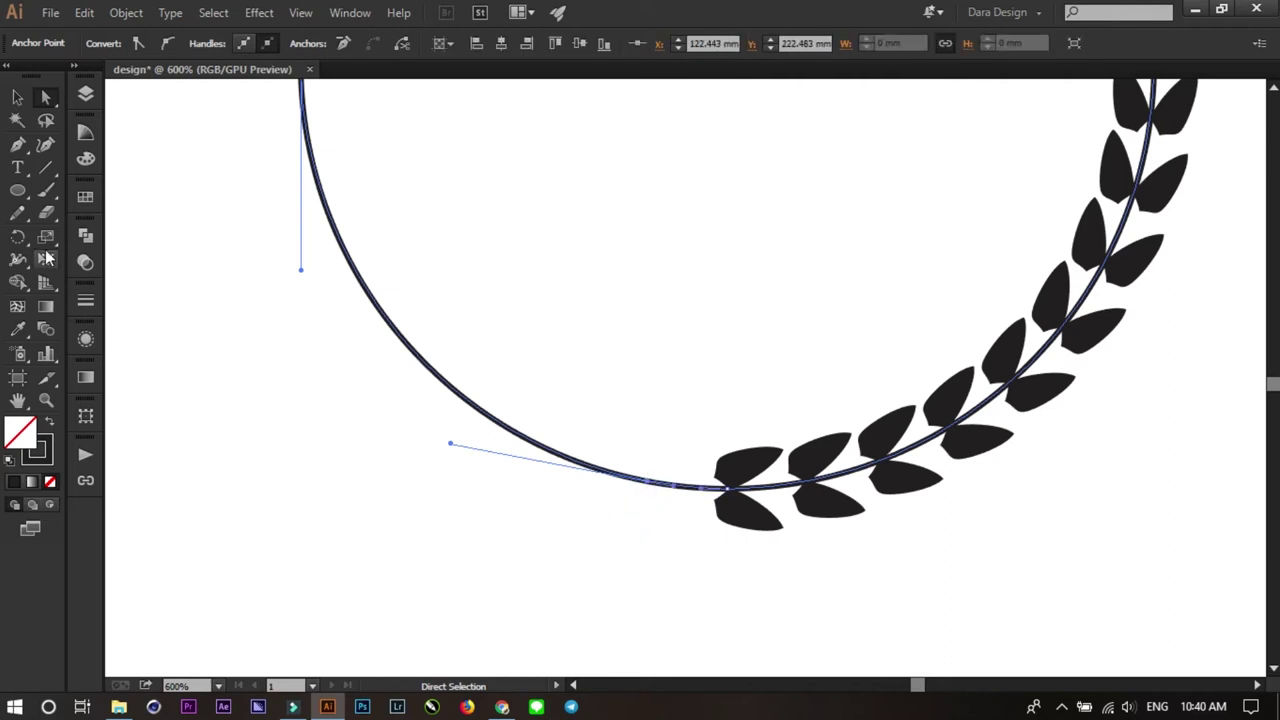
- Cut the circle with the Scissors tool where the leaves end, then select the bare upper arc
{"action": "left_click", "coordinate": [17, 237]}
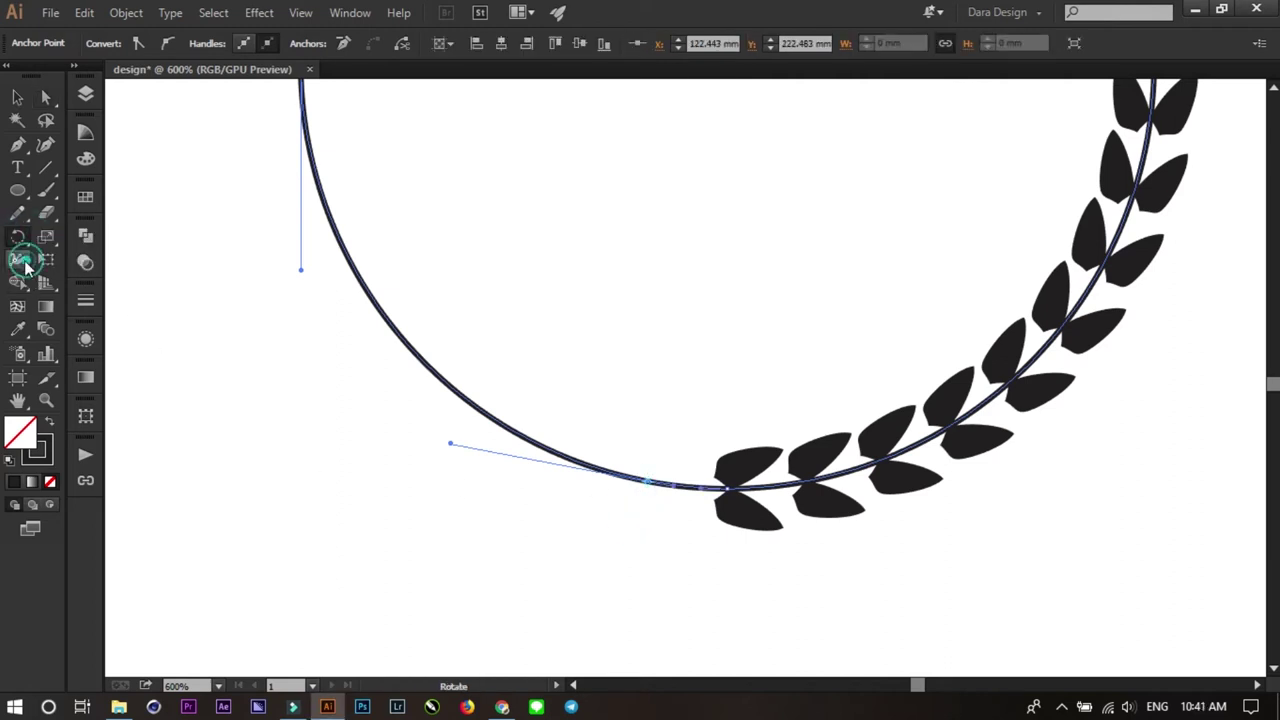
{"action": "left_click", "coordinate": [17, 259]}
{"action": "left_click", "coordinate": [228, 254]}
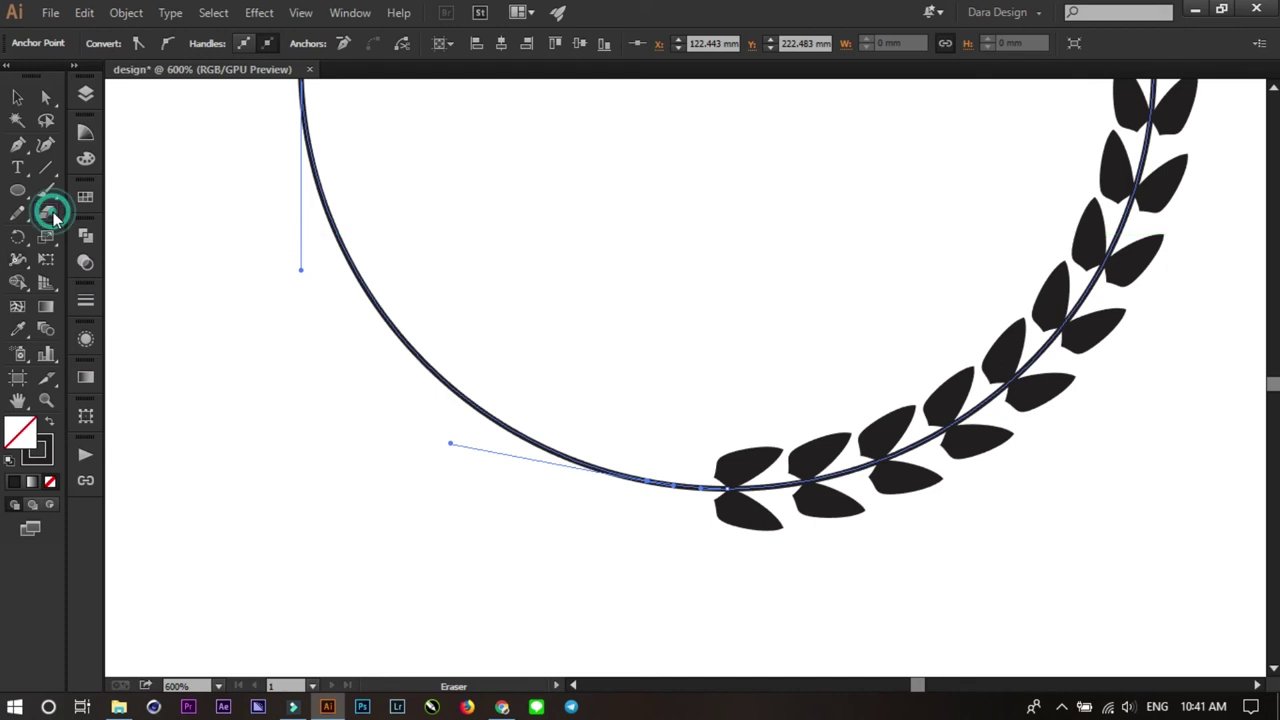
{"action": "left_click_drag", "start_coordinate": [50, 212], "coordinate": [105, 235]}
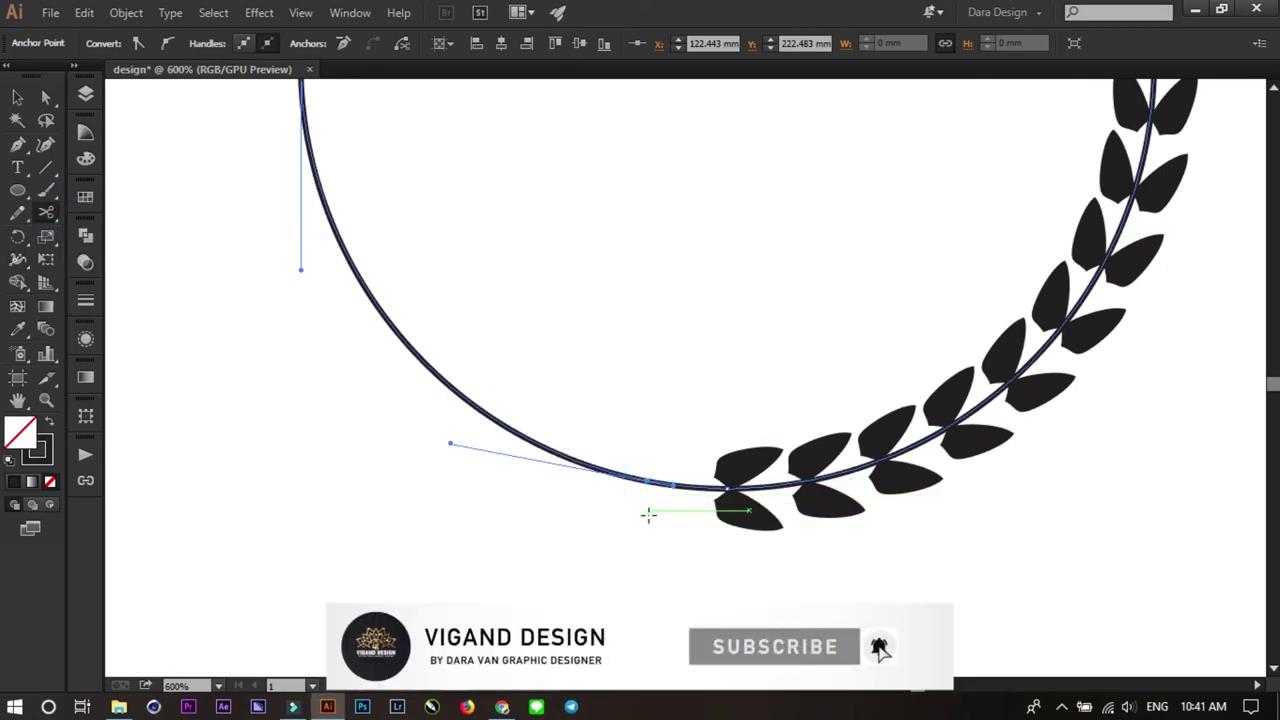
{"action": "key", "text": "ctrl+0"}
{"action": "scroll", "coordinate": [663, 309], "scroll_direction": "up", "scroll_amount": 5}
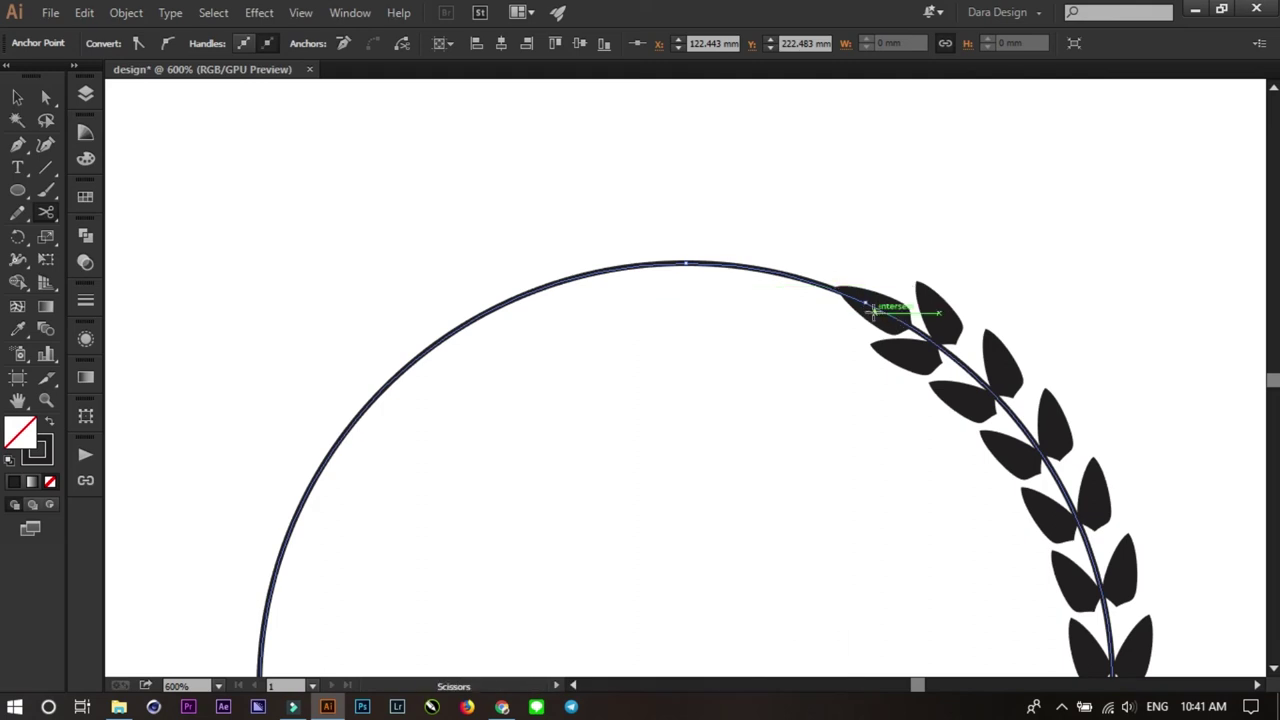
{"action": "left_click", "coordinate": [864, 302]}
{"action": "left_click", "coordinate": [18, 97]}
{"action": "left_click_drag", "start_coordinate": [489, 243], "coordinate": [561, 340]}
- Delete the bare upper arc of the circle
{"action": "key", "text": "Delete"}
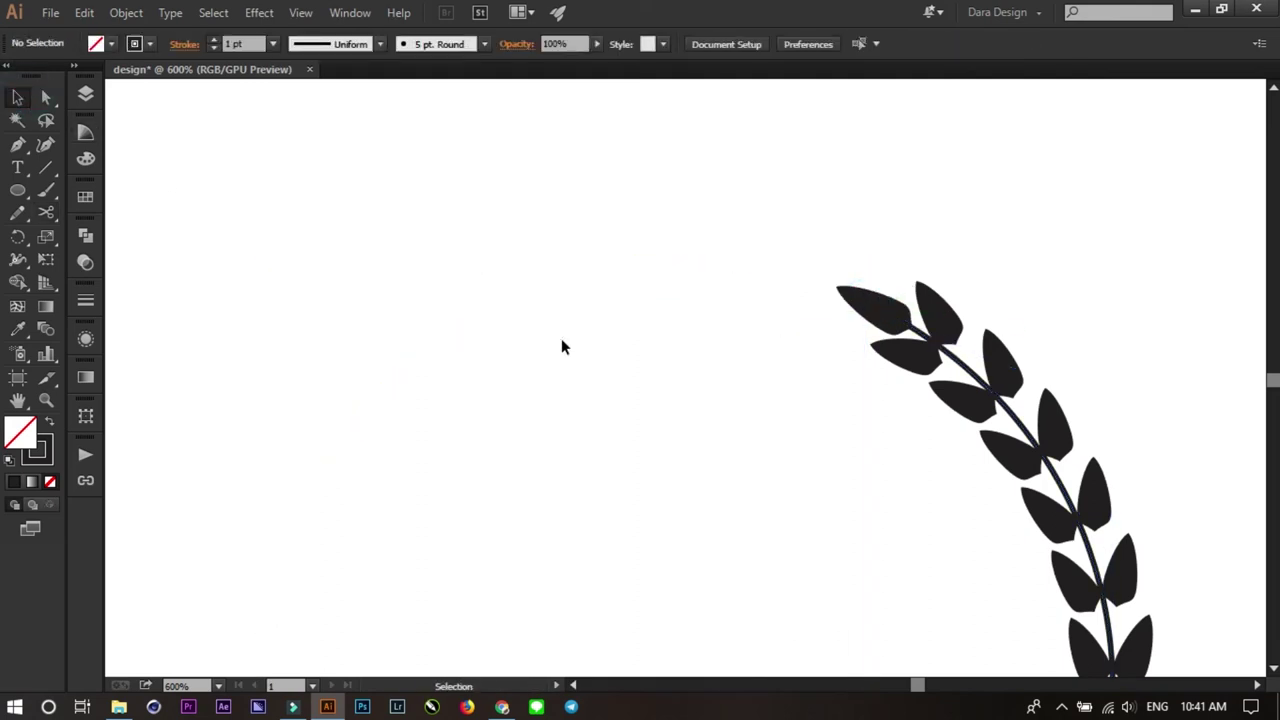
{"action": "scroll", "coordinate": [555, 300], "scroll_direction": "down", "scroll_amount": 1}
{"action": "scroll", "coordinate": [557, 294], "scroll_direction": "down", "scroll_amount": 5, "text": "alt"}
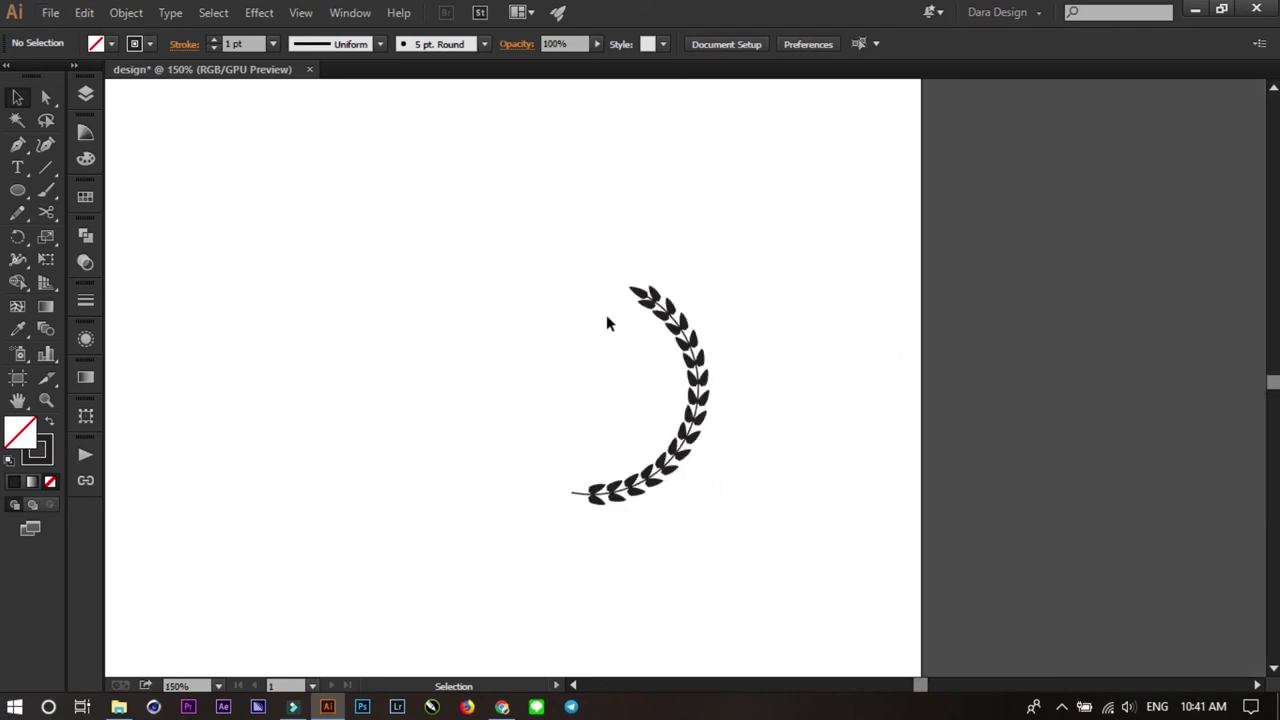
{"action": "scroll", "coordinate": [560, 490], "scroll_direction": "up", "scroll_amount": 4, "text": "alt"}
{"action": "scroll", "coordinate": [606, 485], "scroll_direction": "up", "scroll_amount": 4, "text": "alt"}
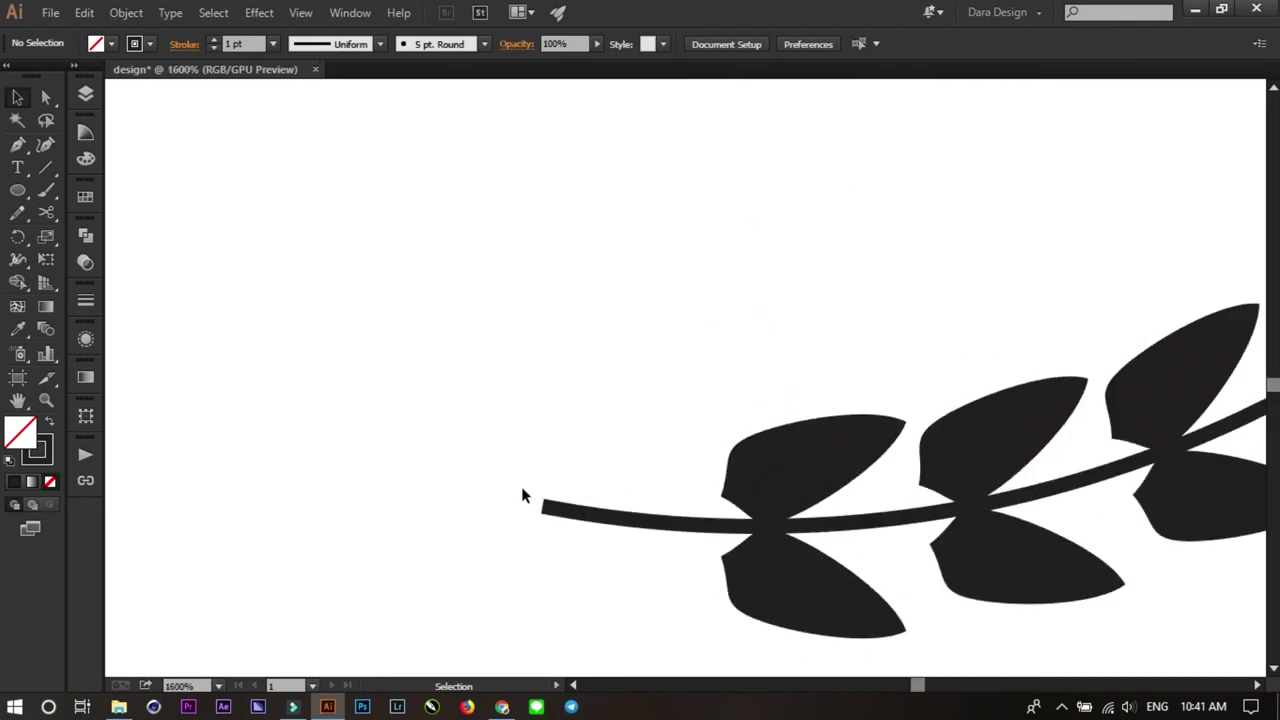
- Apply Width Profile 1 to the stem and widen its lower end to about 0.667 mm
{"action": "left_click", "coordinate": [583, 547]}
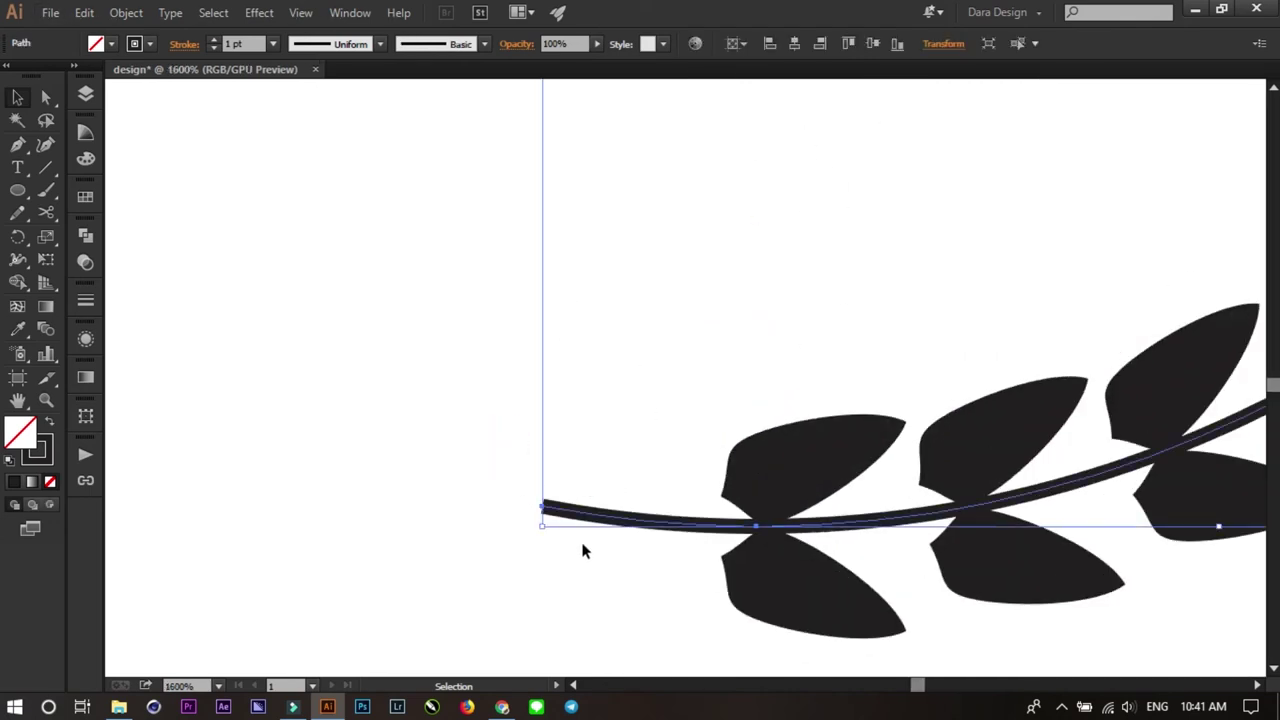
{"action": "left_click", "coordinate": [318, 45]}
{"action": "left_click", "coordinate": [318, 98]}
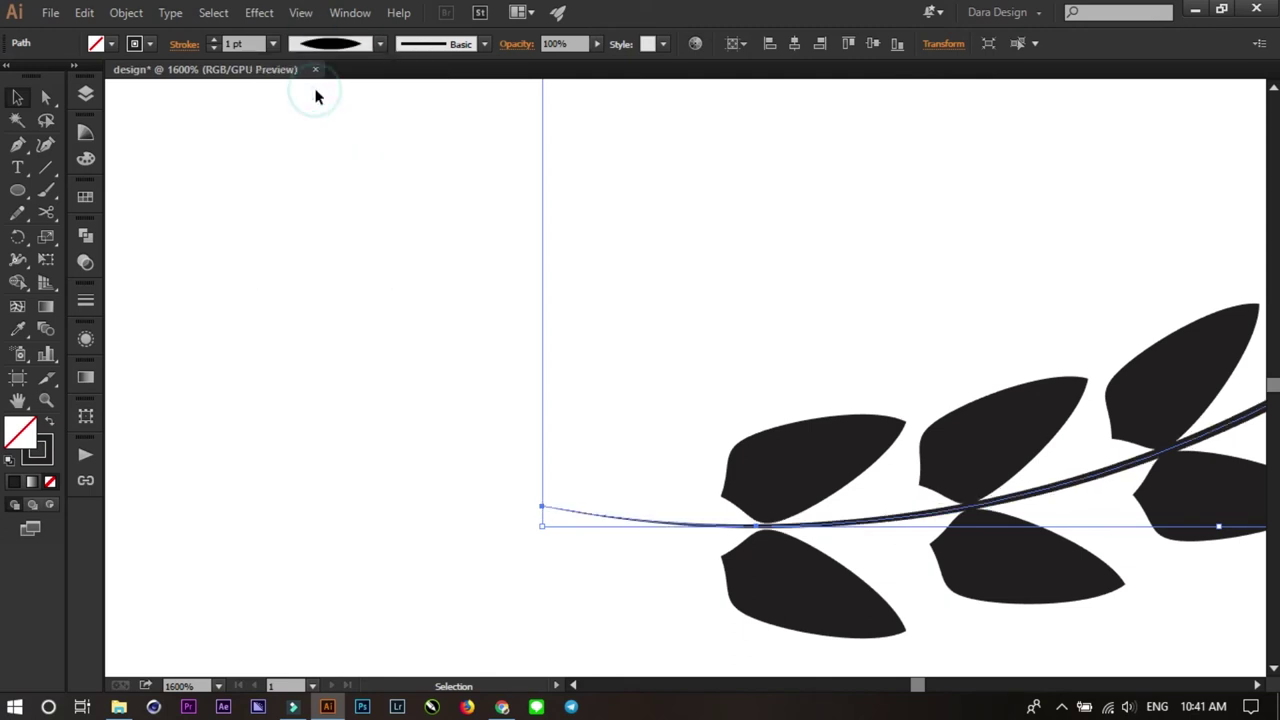
{"action": "left_click", "coordinate": [17, 259]}
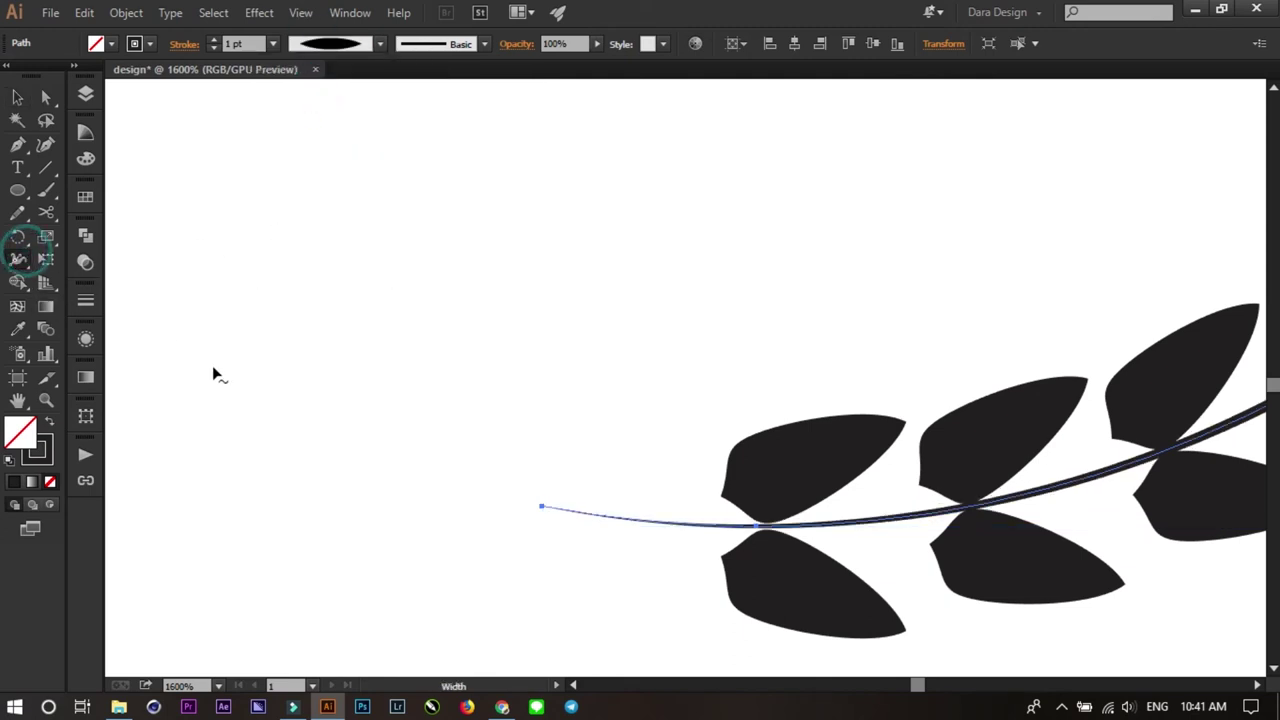
{"action": "scroll", "coordinate": [525, 515], "scroll_direction": "up", "scroll_amount": 4}
{"action": "left_click_drag", "start_coordinate": [590, 480], "coordinate": [575, 536]}
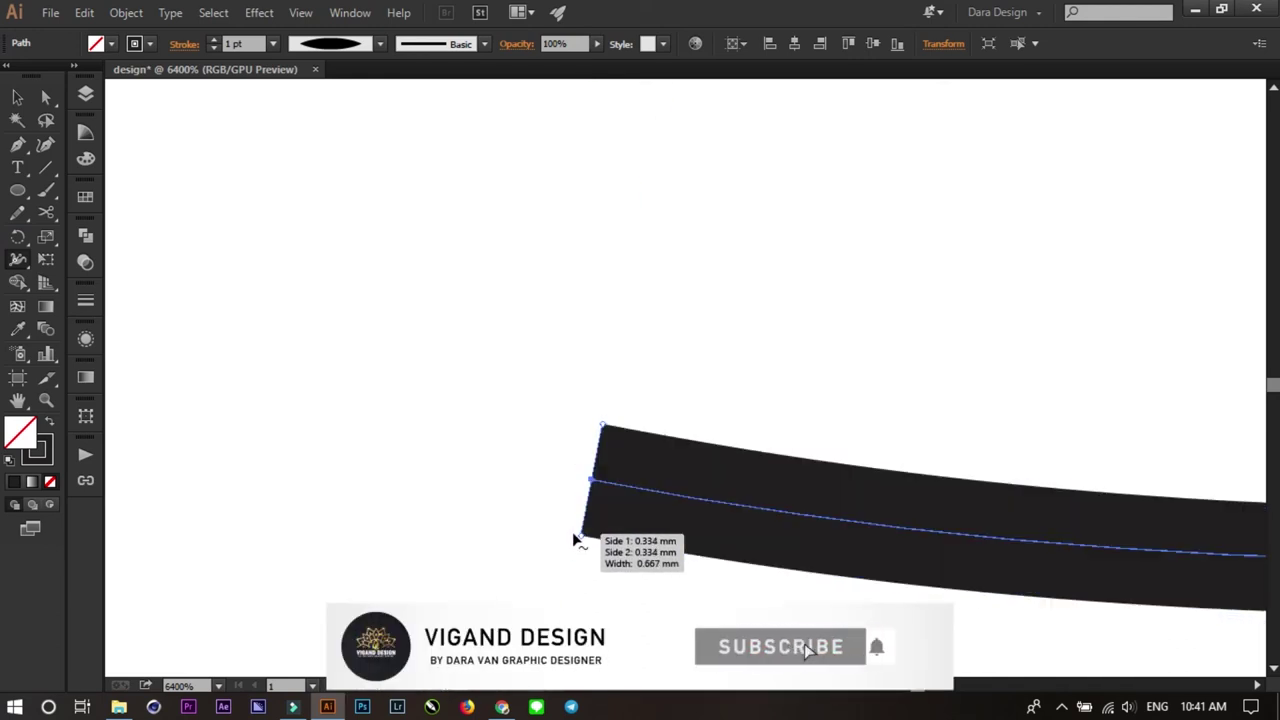
{"action": "left_click", "coordinate": [14, 100]}
{"action": "left_click", "coordinate": [520, 274]}
- Bring the leafy branch back into view and select it
{"action": "scroll", "coordinate": [583, 423], "scroll_direction": "down", "scroll_amount": 5}
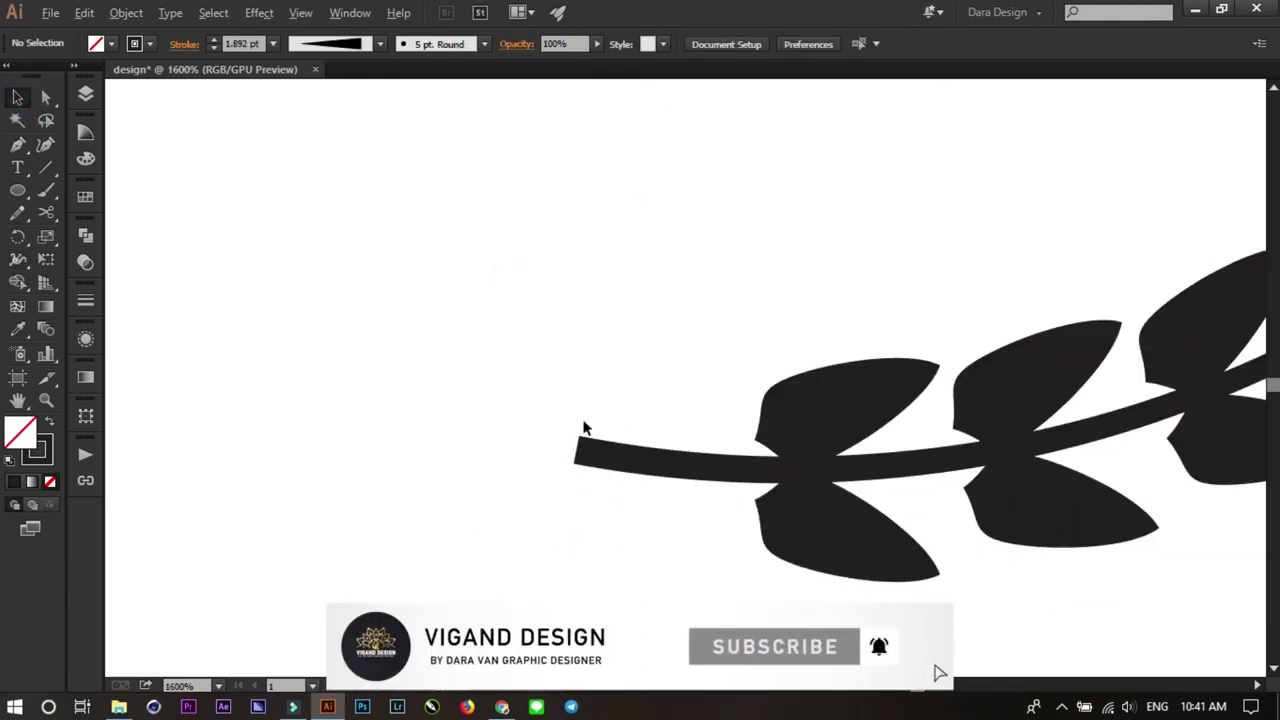
{"action": "scroll", "coordinate": [914, 531], "scroll_direction": "down", "scroll_amount": 2}
{"action": "scroll", "coordinate": [1000, 490], "scroll_direction": "down", "scroll_amount": 1}
{"action": "scroll", "coordinate": [1060, 485], "scroll_direction": "down", "scroll_amount": 1}
{"action": "scroll", "coordinate": [1040, 512], "scroll_direction": "down", "scroll_amount": 1}
{"action": "scroll", "coordinate": [993, 488], "scroll_direction": "down", "scroll_amount": 1}
{"action": "scroll", "coordinate": [993, 471], "scroll_direction": "right", "scroll_amount": 1}
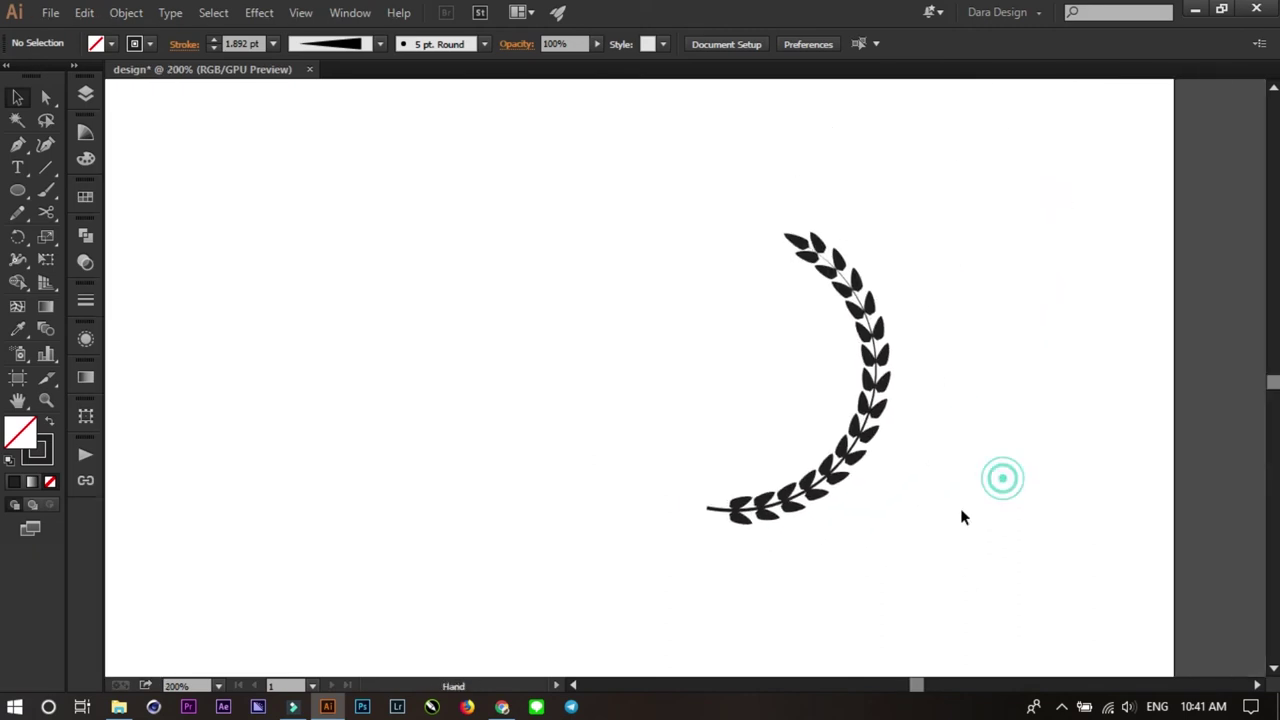
{"action": "left_click", "coordinate": [714, 517]}
- Expand the branch's appearance and group all its leaves and stem
{"action": "left_click", "coordinate": [126, 12]}
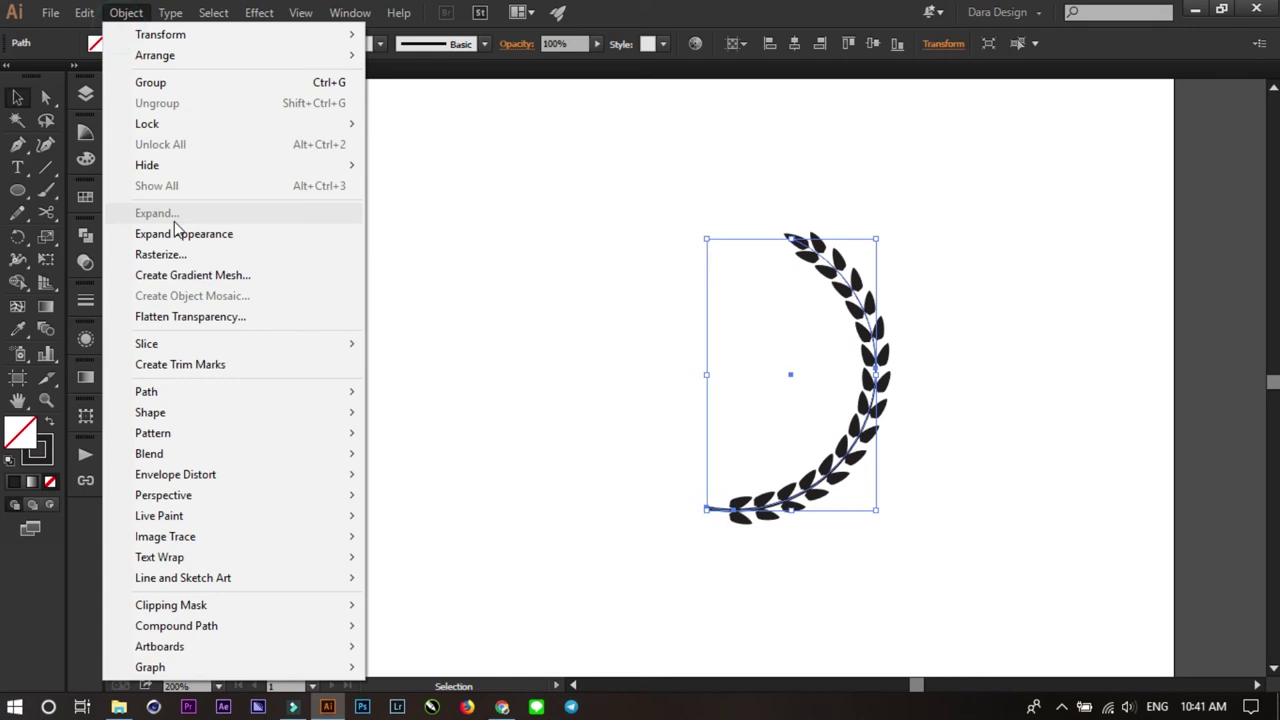
{"action": "left_click", "coordinate": [182, 233]}
{"action": "left_click_drag", "start_coordinate": [588, 150], "coordinate": [984, 562]}
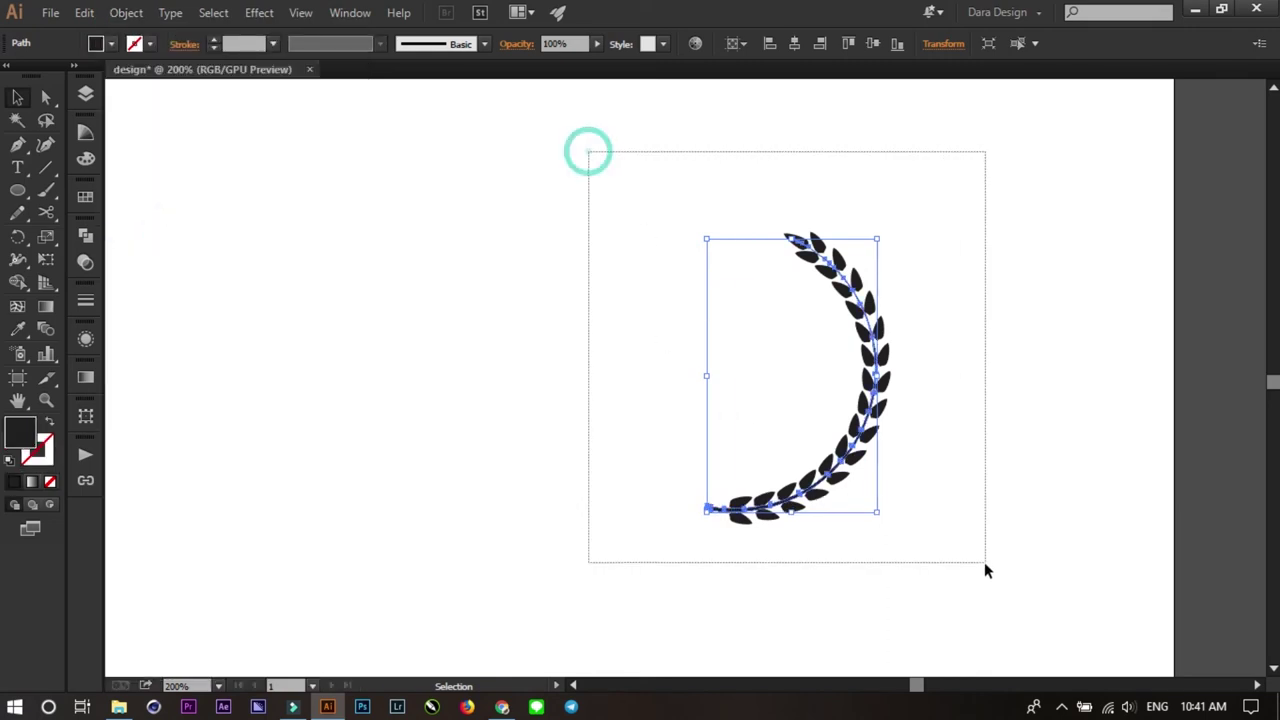
{"action": "right_click", "coordinate": [865, 402]}
{"action": "left_click", "coordinate": [922, 490]}
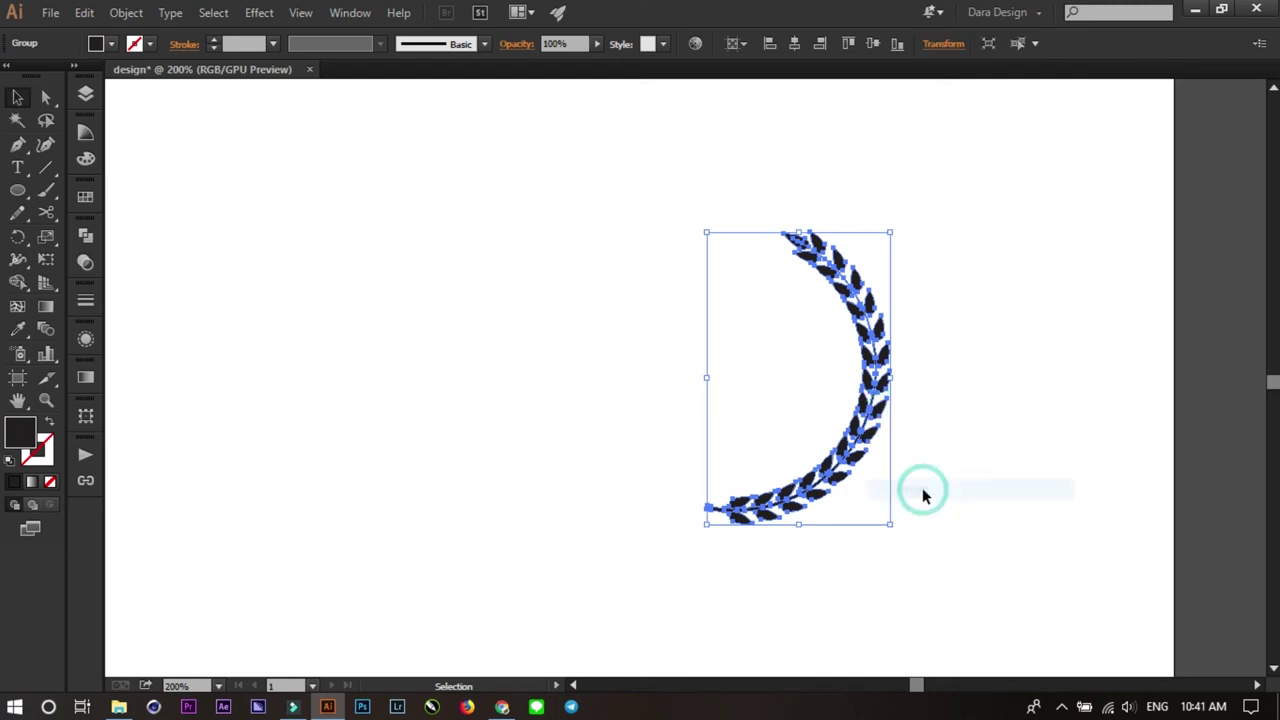
- Make a vertically reflected copy of the branch and place it opposite on the left
{"action": "right_click", "coordinate": [866, 413]}
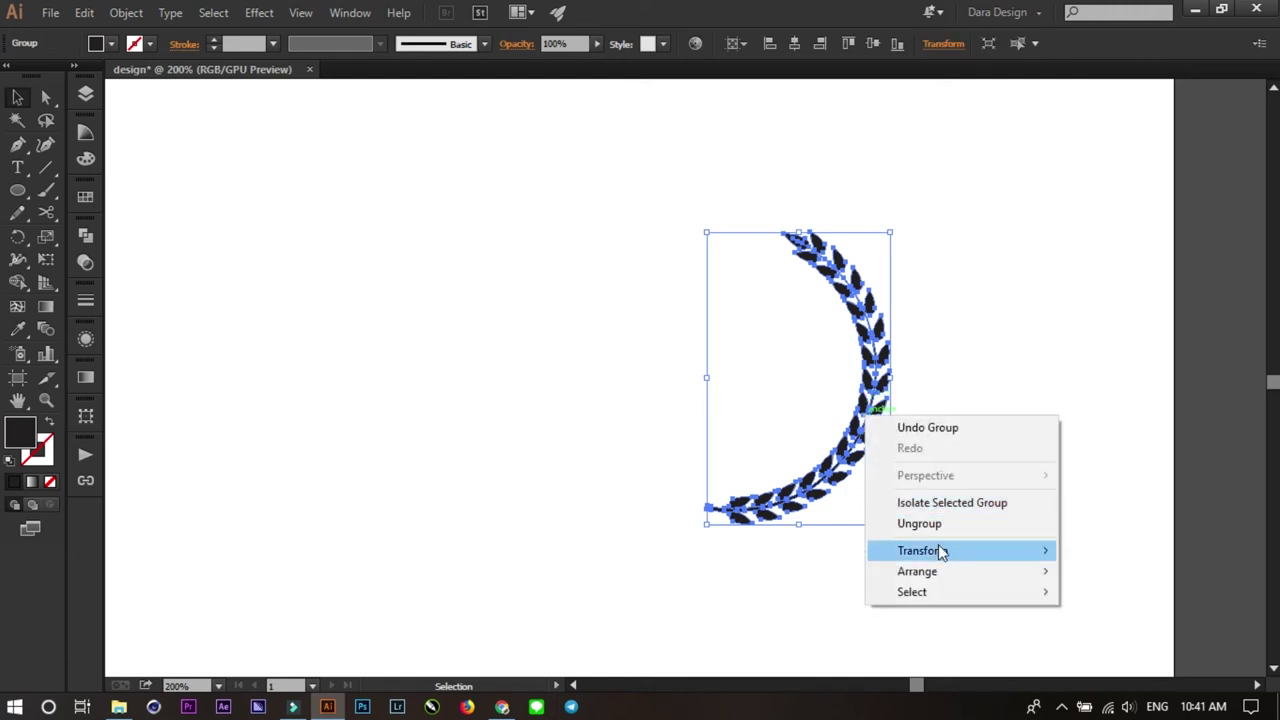
{"action": "mouse_move", "coordinate": [920, 551]}
{"action": "left_click", "coordinate": [655, 451]}
{"action": "left_click", "coordinate": [882, 453]}
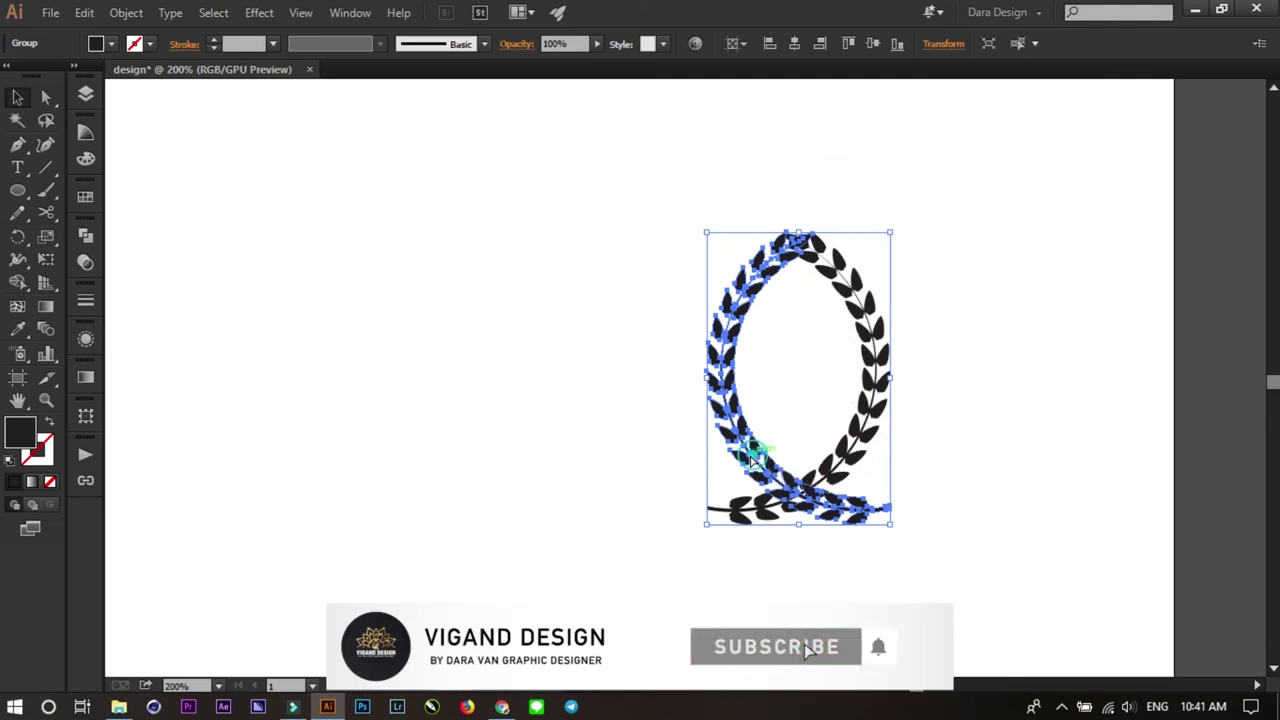
{"action": "left_click_drag", "start_coordinate": [752, 456], "coordinate": [595, 457]}
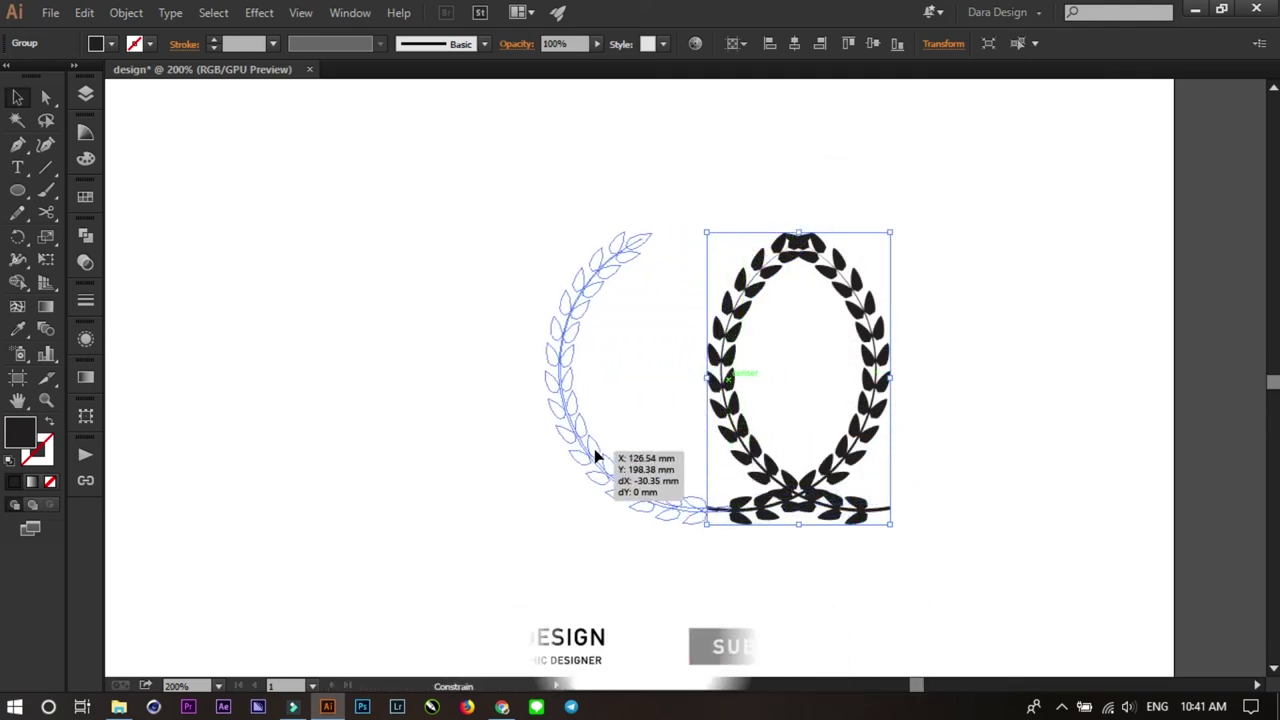
{"action": "left_click_drag", "start_coordinate": [595, 457], "coordinate": [562, 457]}
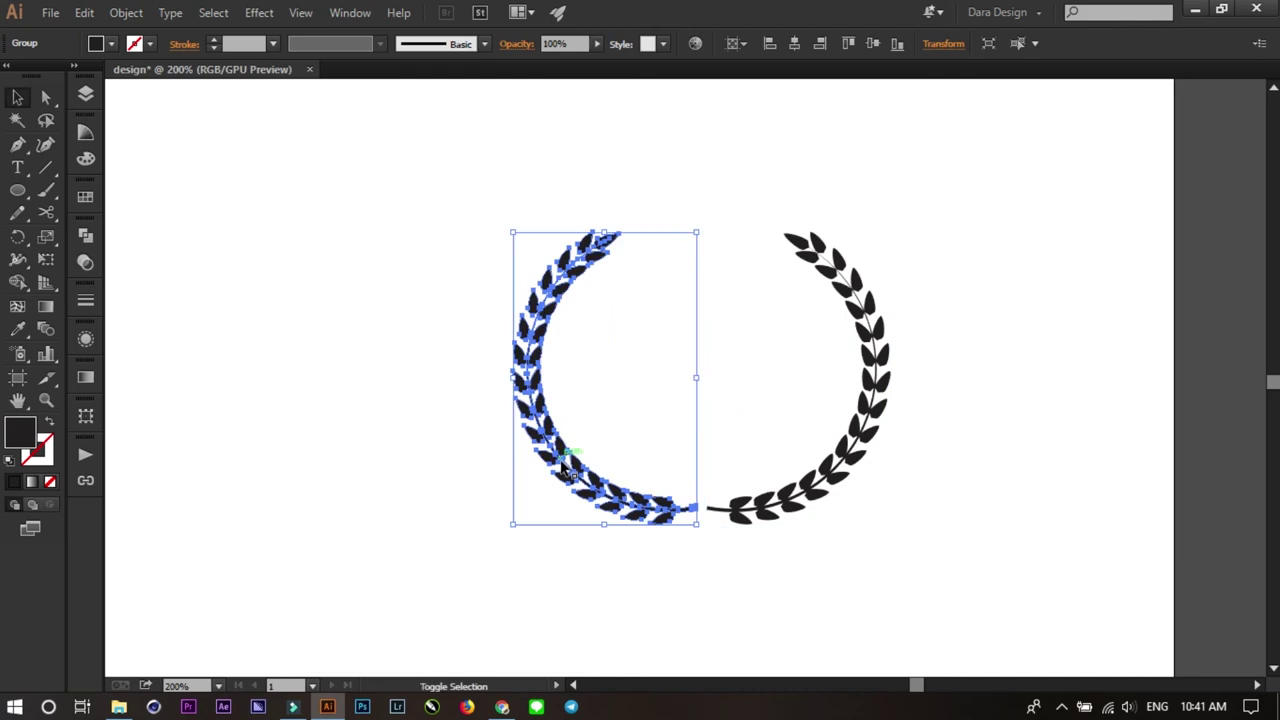
{"action": "left_click", "coordinate": [883, 539]}
{"action": "key", "text": "ctrl+plus"}
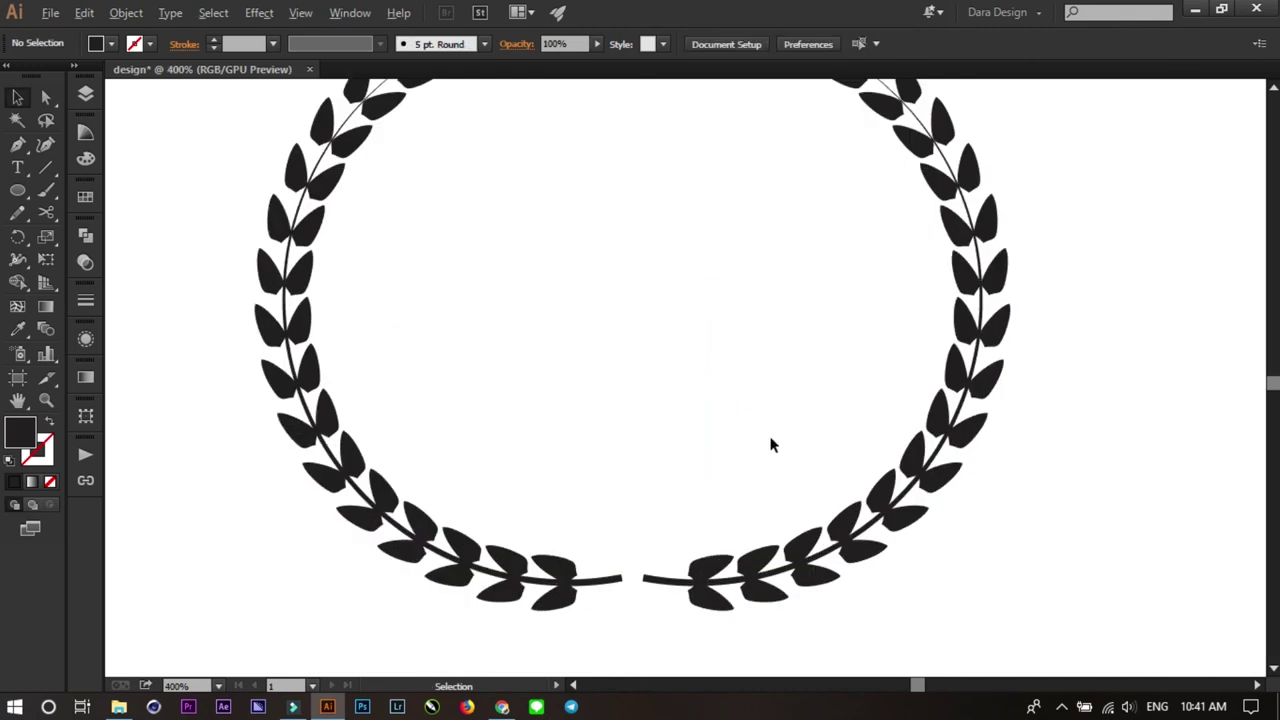
{"action": "left_click_drag", "start_coordinate": [803, 365], "coordinate": [812, 374]}
{"action": "key", "text": "ctrl+minus"}
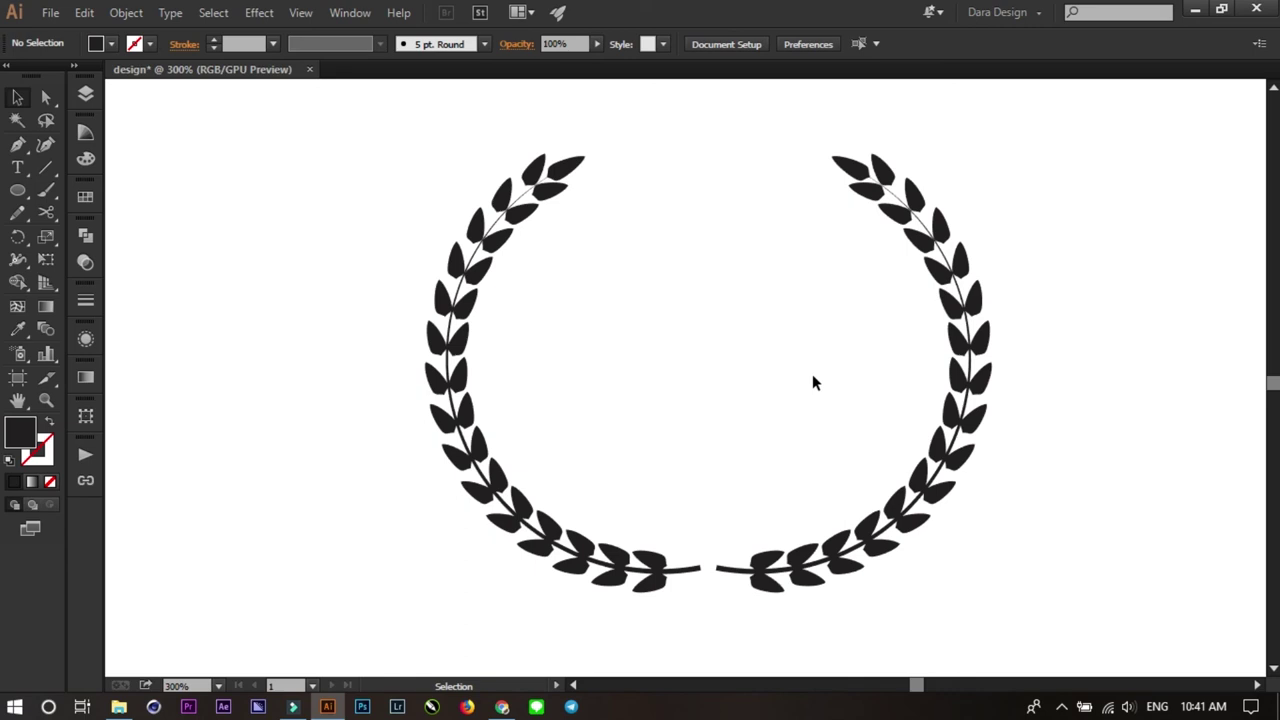
- Select both branches and align the wreath horizontally centred and vertically to the artboard
{"action": "left_click", "coordinate": [848, 263]}
{"action": "scroll", "coordinate": [765, 291], "scroll_direction": "down", "scroll_amount": 1}
{"action": "scroll", "coordinate": [765, 291], "scroll_direction": "down", "scroll_amount": 1}
{"action": "left_click_drag", "start_coordinate": [480, 171], "coordinate": [1028, 476]}
{"action": "key", "text": "ctrl"}
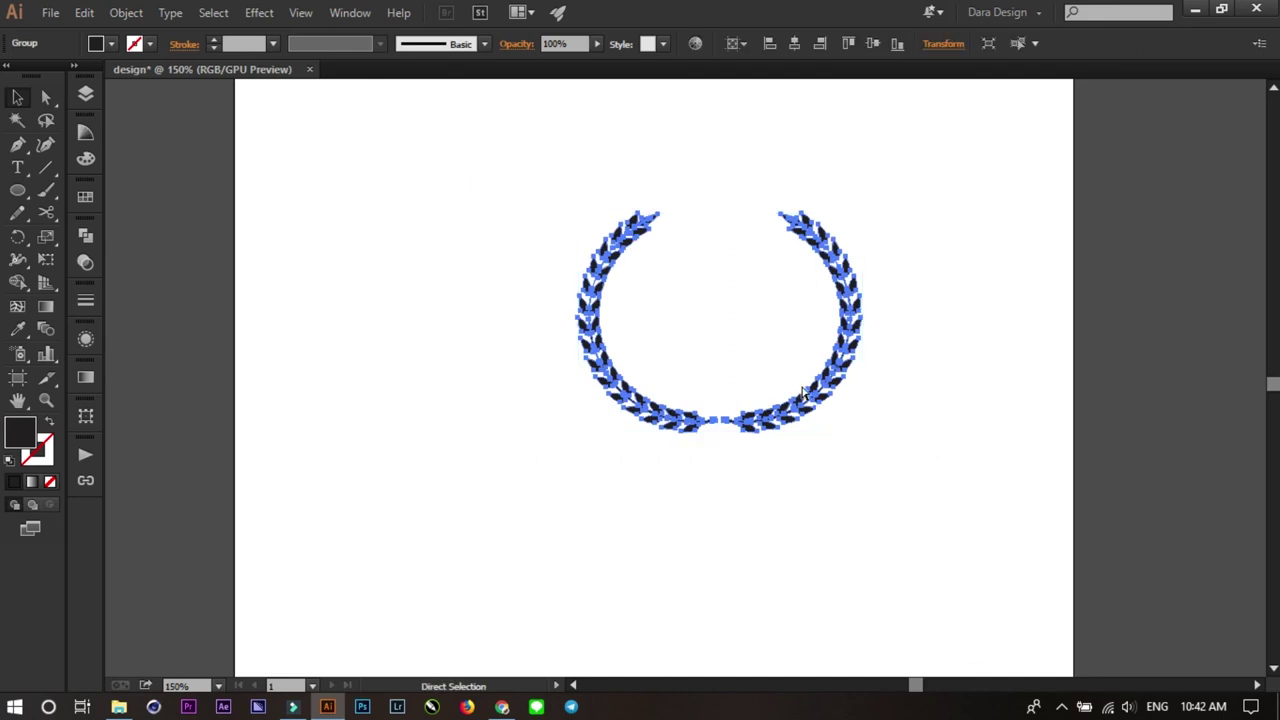
{"action": "left_click", "coordinate": [794, 43]}
{"action": "left_click", "coordinate": [872, 43]}
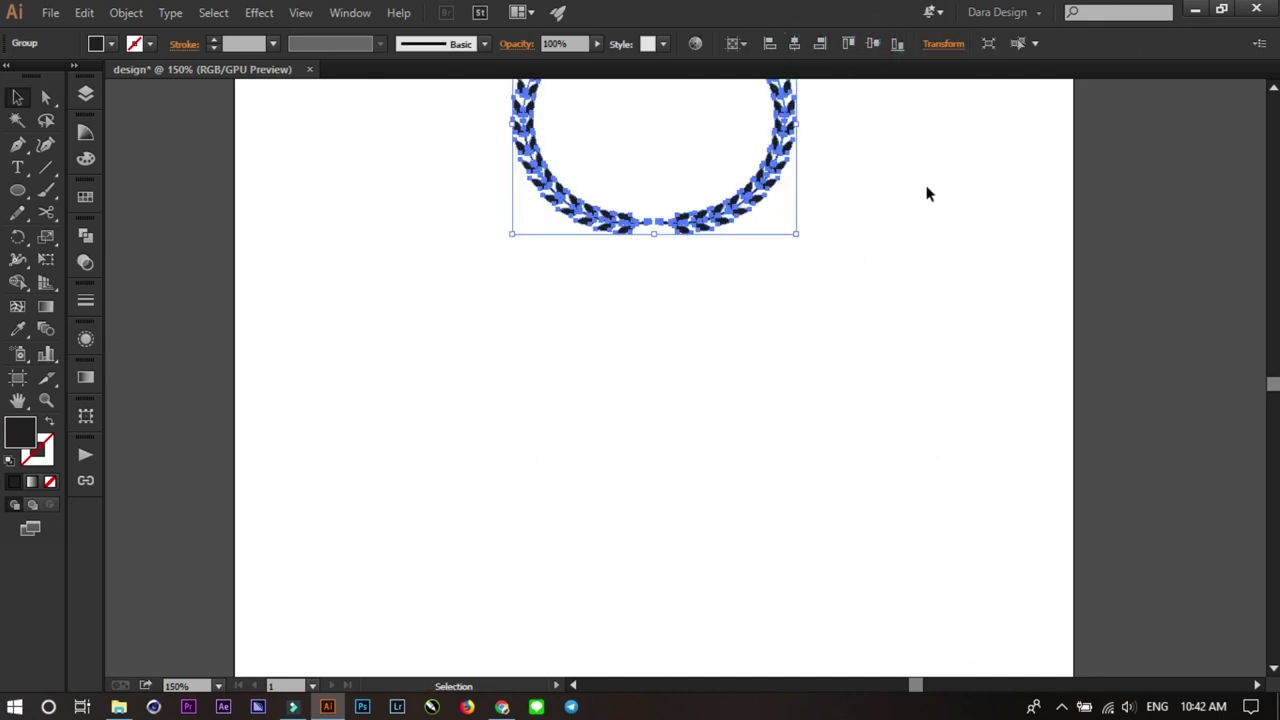
{"action": "left_click_drag", "start_coordinate": [780, 225], "coordinate": [741, 532]}
{"action": "scroll", "coordinate": [587, 440], "scroll_direction": "up", "scroll_amount": 2}
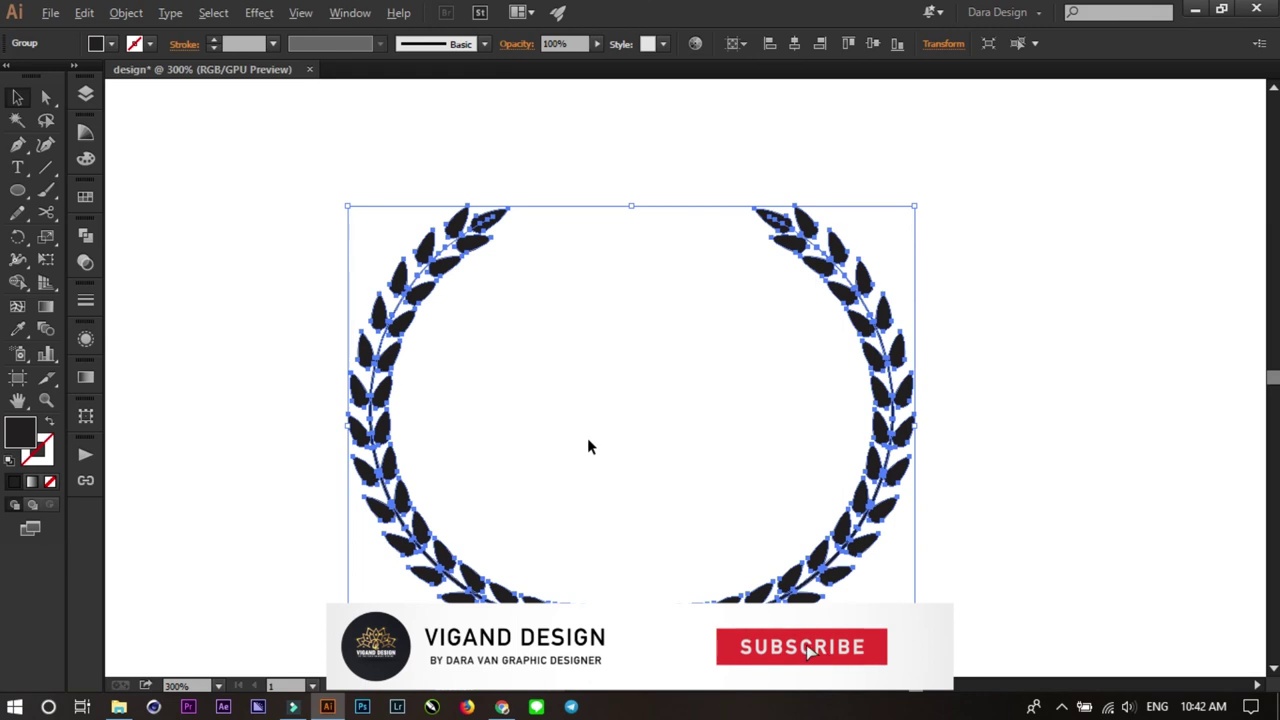
{"action": "left_click", "coordinate": [611, 354]}
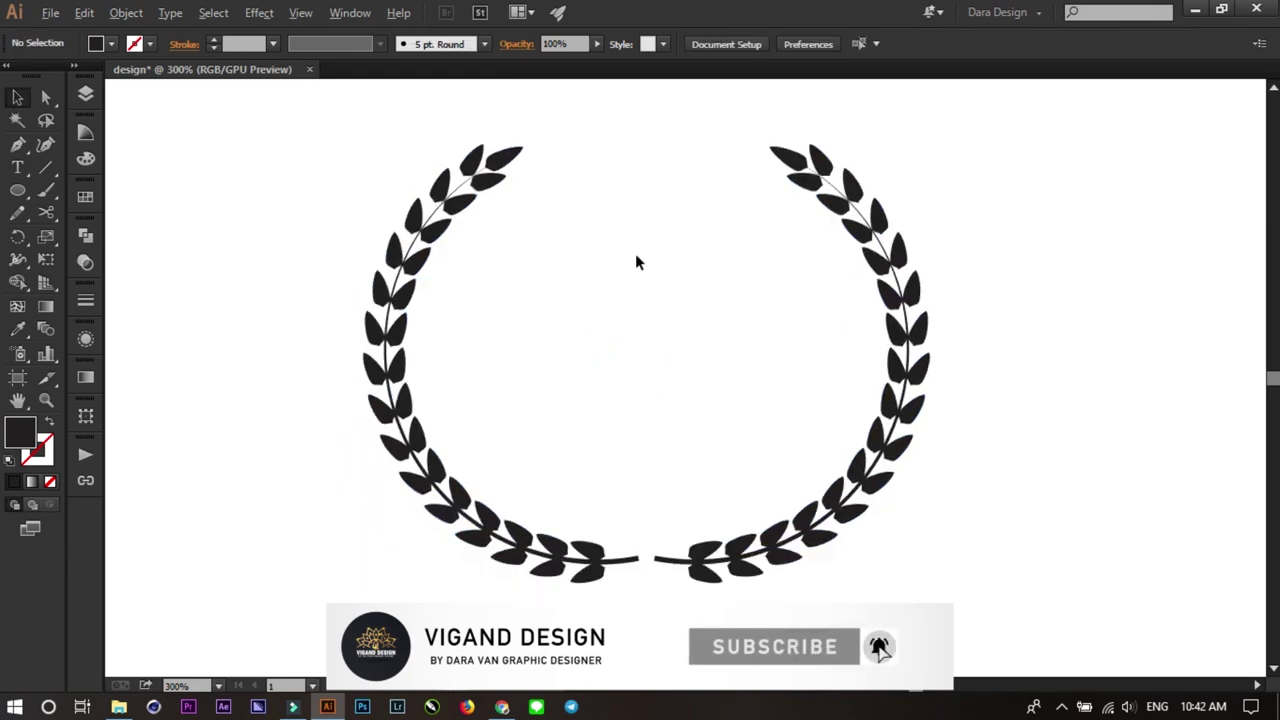
{"action": "scroll", "coordinate": [635, 255], "scroll_direction": "up", "scroll_amount": 1}
{"action": "left_click_drag", "start_coordinate": [650, 279], "coordinate": [682, 263]}
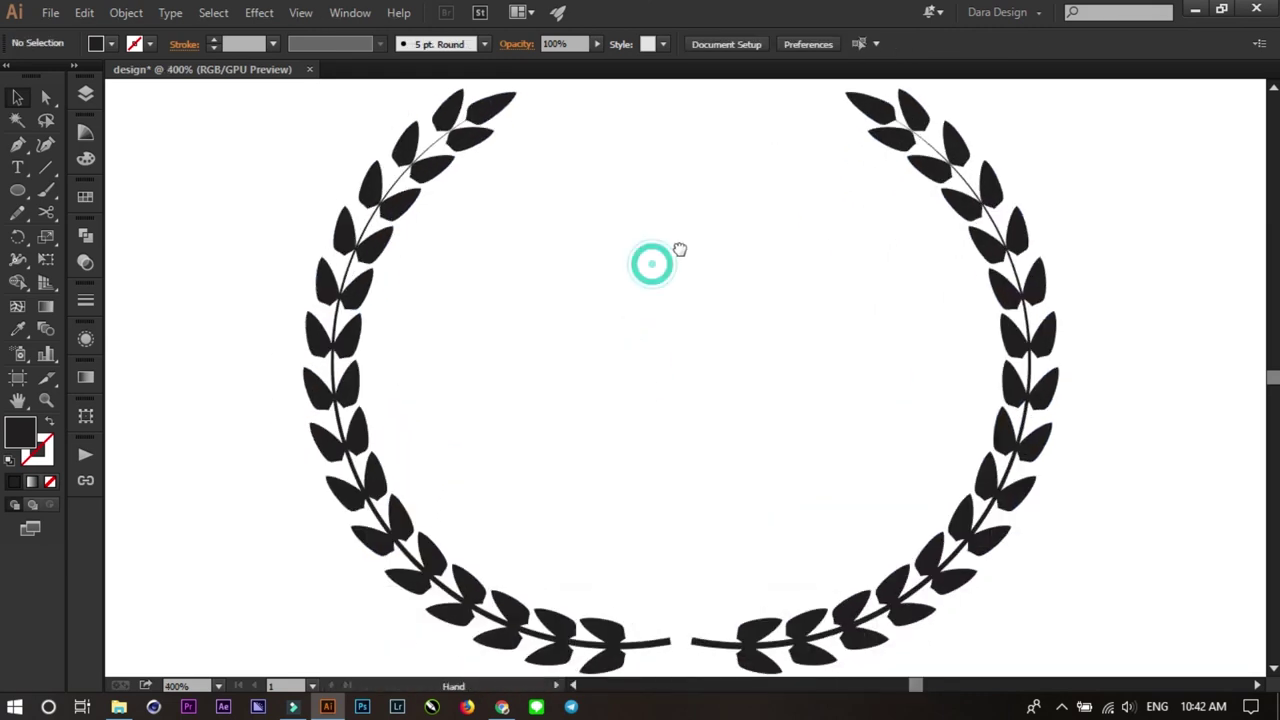